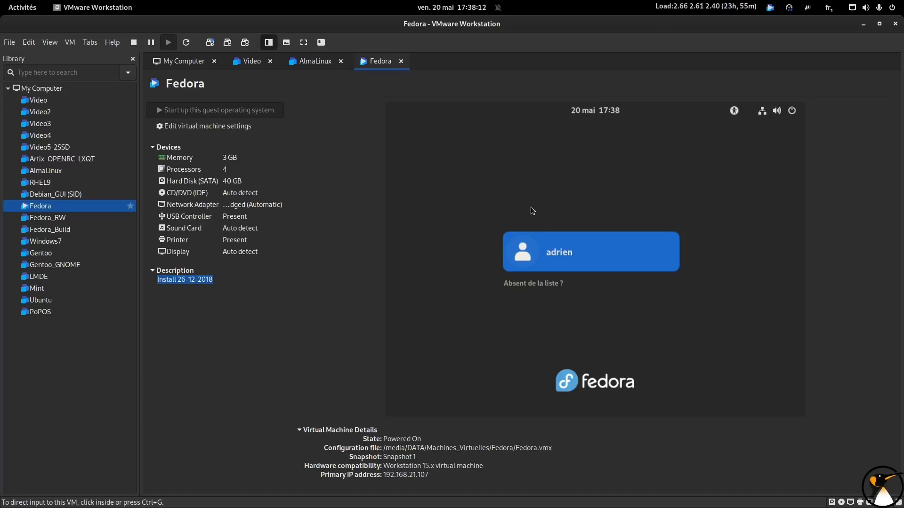
pyautogui.click(212, 280)
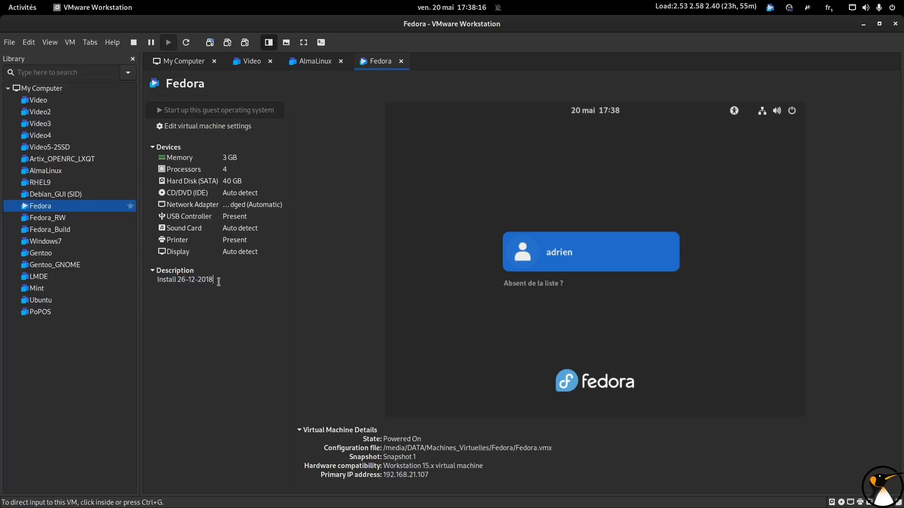
pyautogui.moveTo(213, 280); pyautogui.dragTo(162, 280)
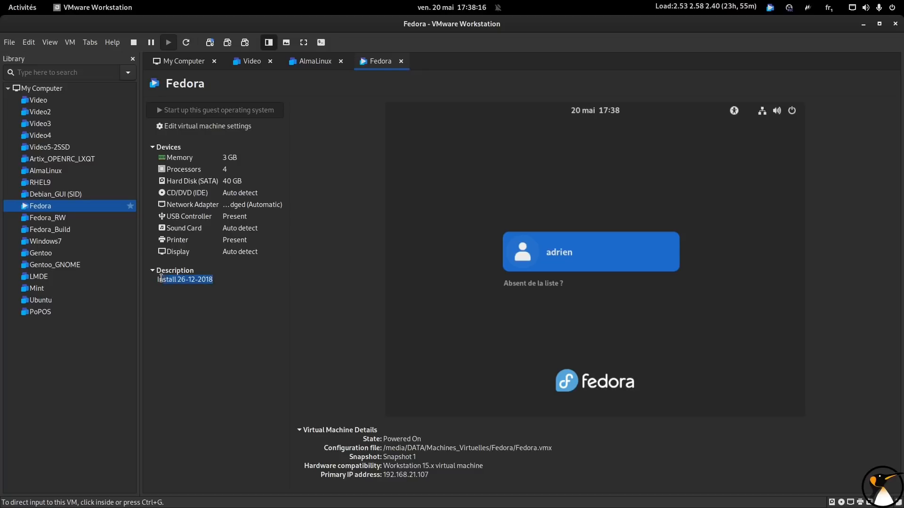
# Log in to the Fedora virtual machine's desktop with the account password and display it in full screen
pyautogui.click(322, 42)
pyautogui.click(502, 268)
pyautogui.write('********')
pyautogui.press('Return')
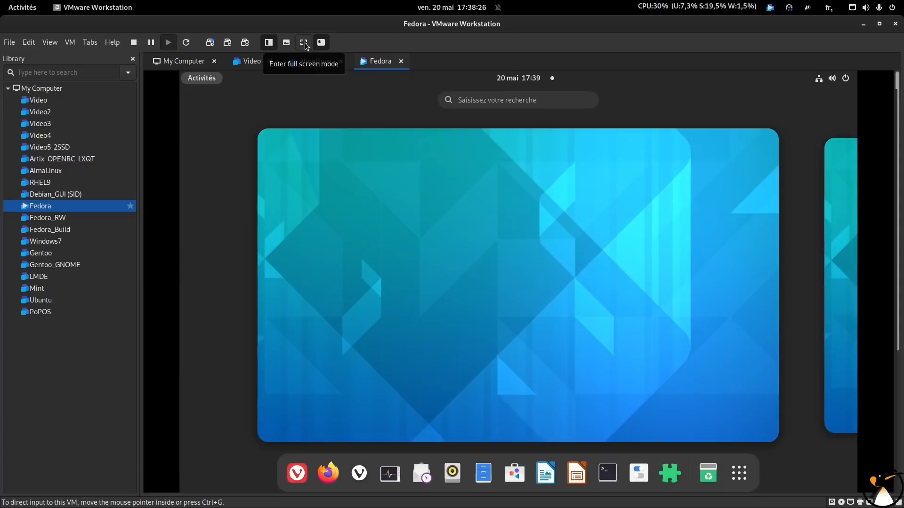
pyautogui.click(304, 43)
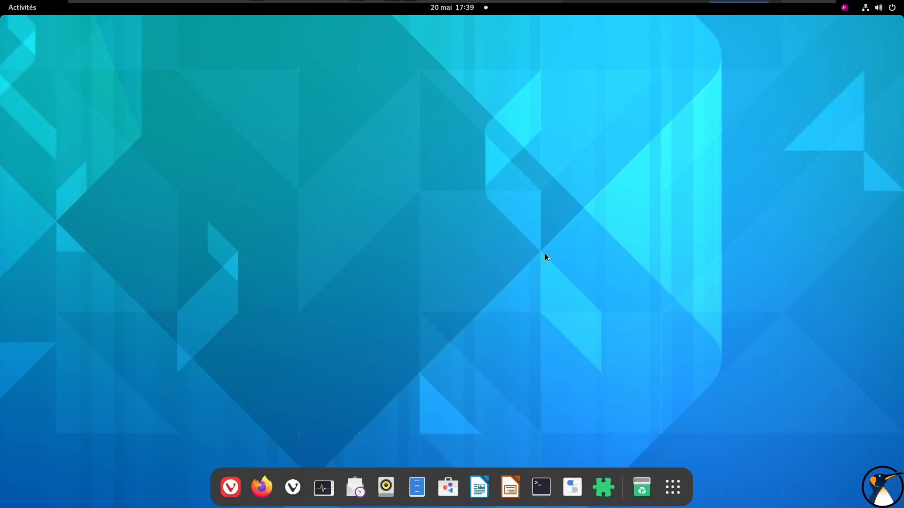
# Browse all pages of the installed applications in the Fedora application overview
pyautogui.click(679, 481)
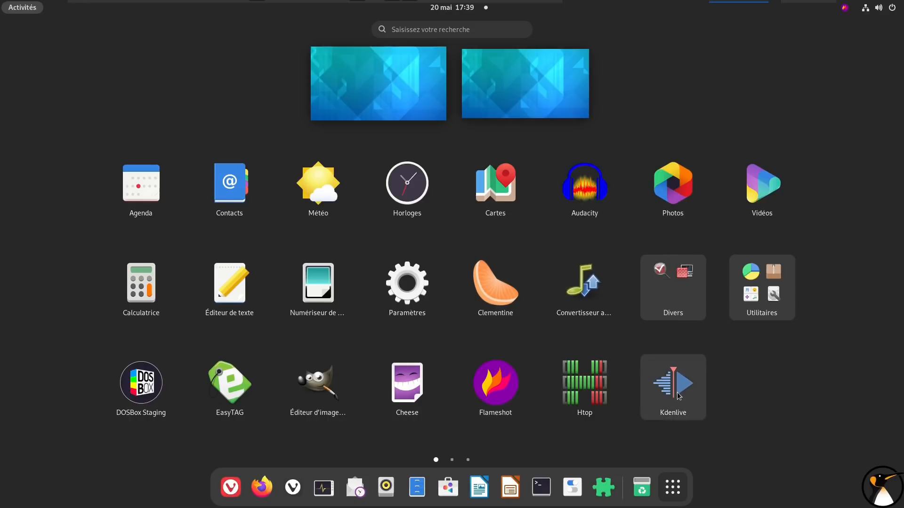
pyautogui.scroll(-1, 679, 397)
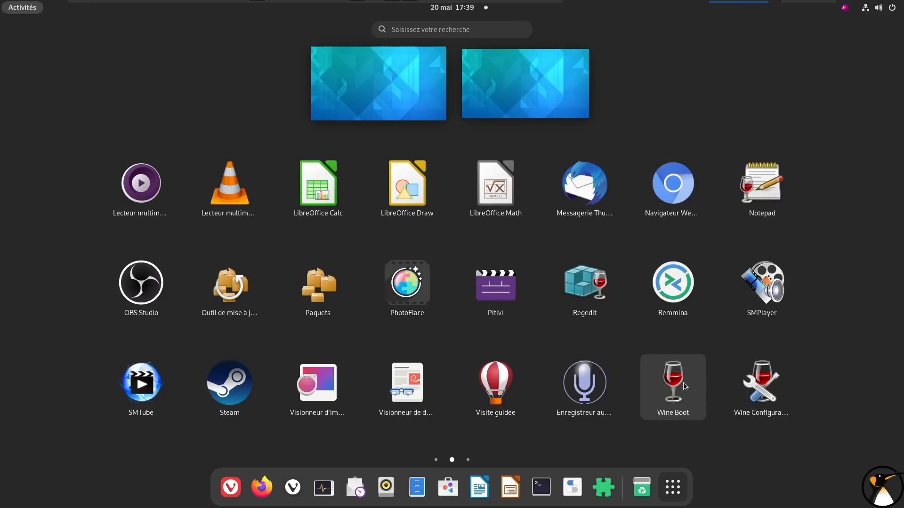
pyautogui.scroll(-1, 680, 380)
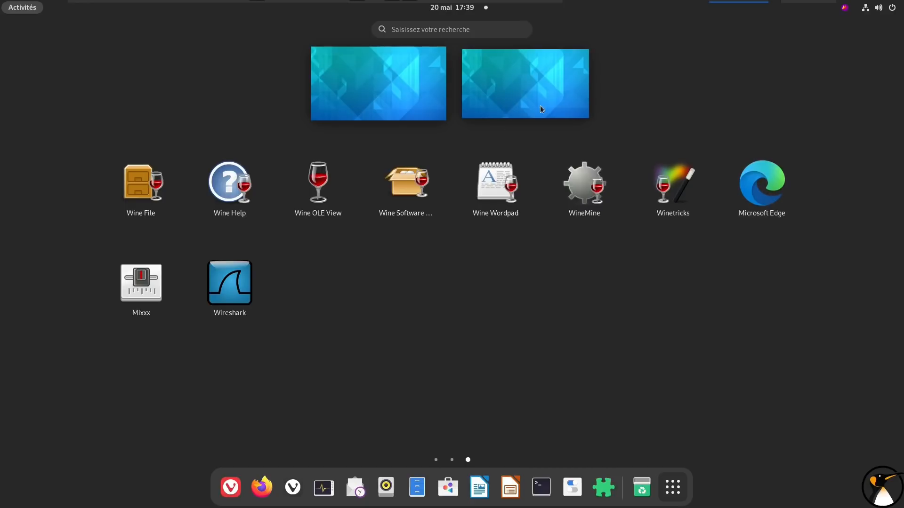
# In the Extensions app, turn AppIndicator and KStatusNotifierItem Support off and on again, then close the app
pyautogui.click(603, 488)
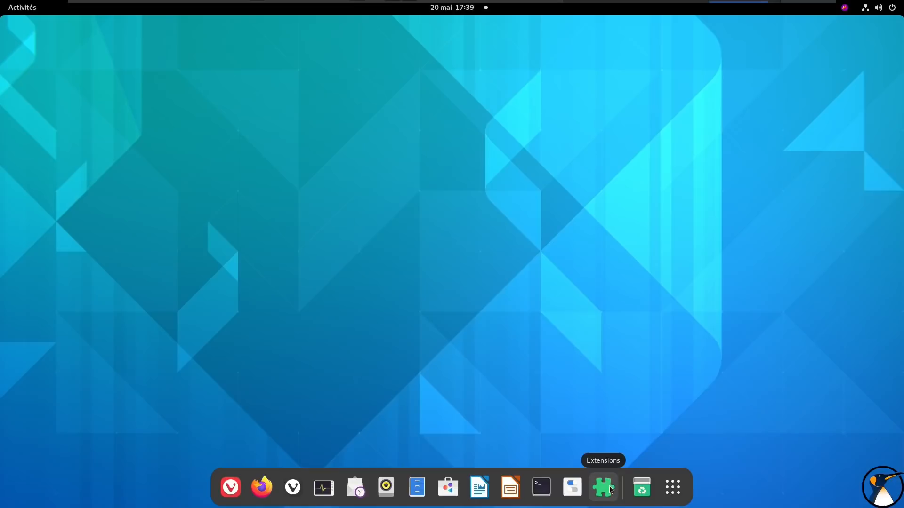
pyautogui.moveTo(287, 34); pyautogui.dragTo(480, 49)
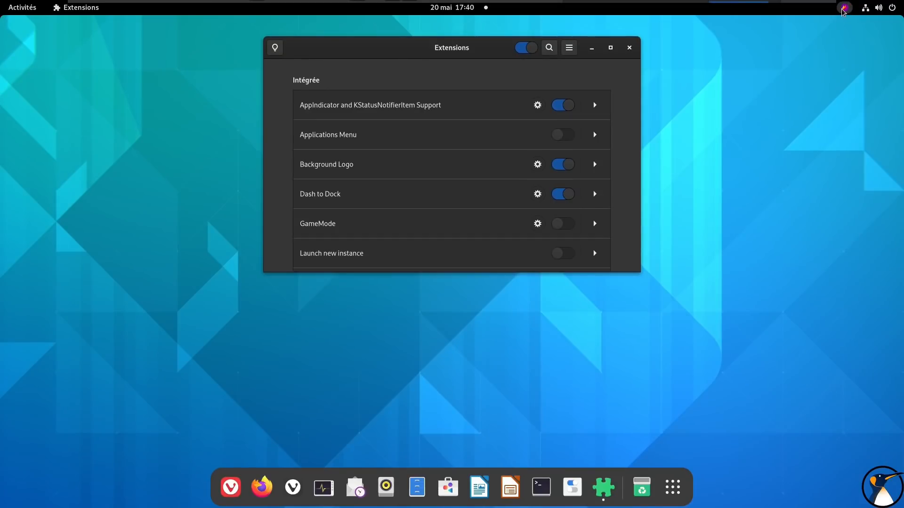
pyautogui.click(560, 105)
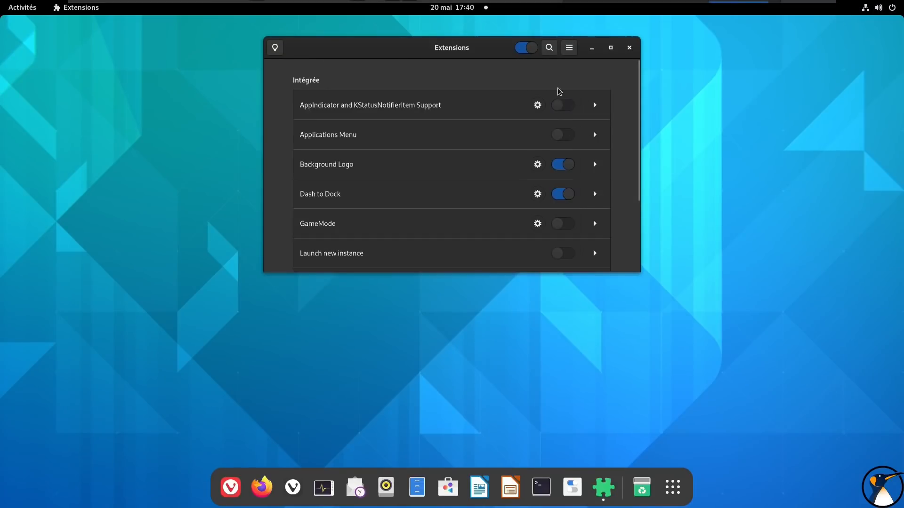
pyautogui.click(560, 105)
pyautogui.scroll(-2, 497, 189)
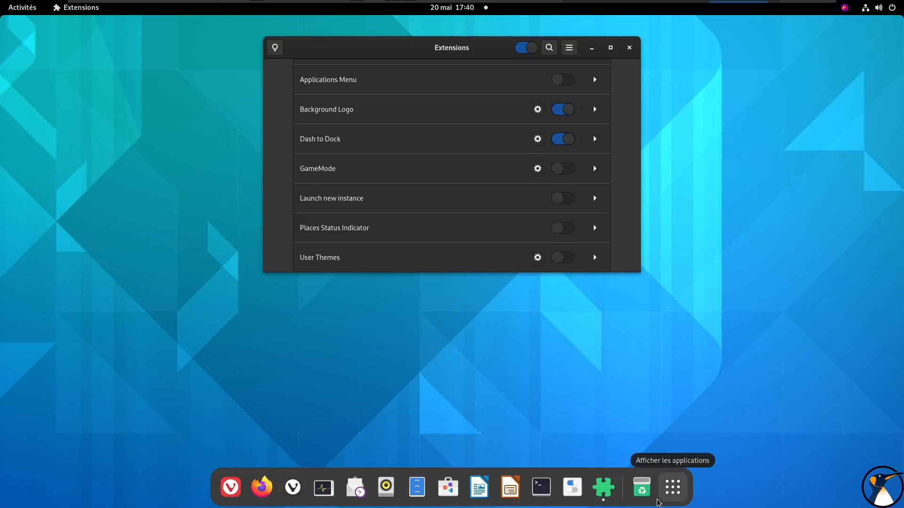
pyautogui.click(630, 48)
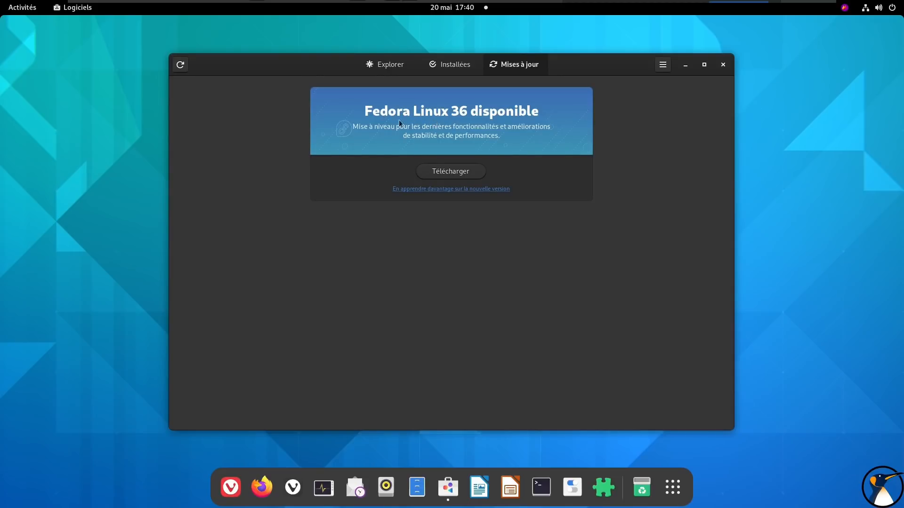
# Check again for software updates in Logiciels and download the pending updates that require a restart, not Fedora Linux 36
pyautogui.click(177, 68)
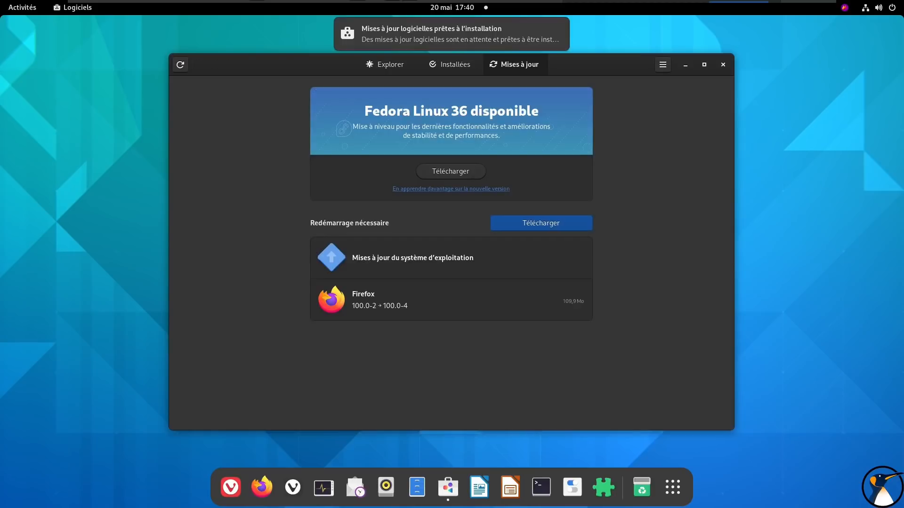
pyautogui.click(545, 225)
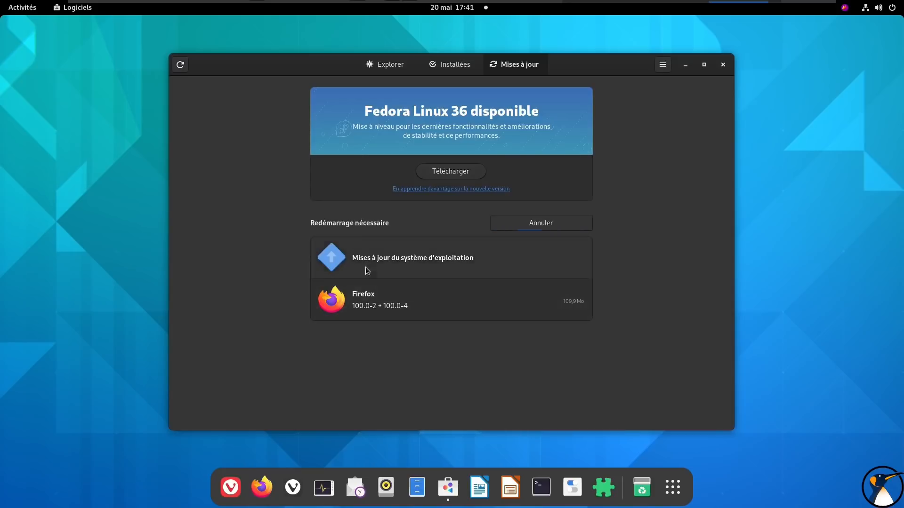
# Examine the list of packages included in the operating system updates and close it
pyautogui.click(415, 265)
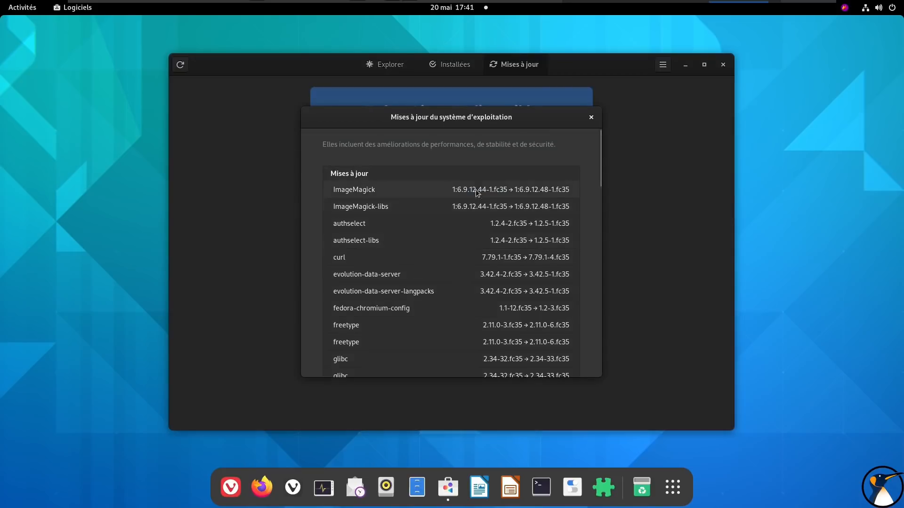
pyautogui.scroll(-5, 442, 254)
pyautogui.scroll(-15, 442, 256)
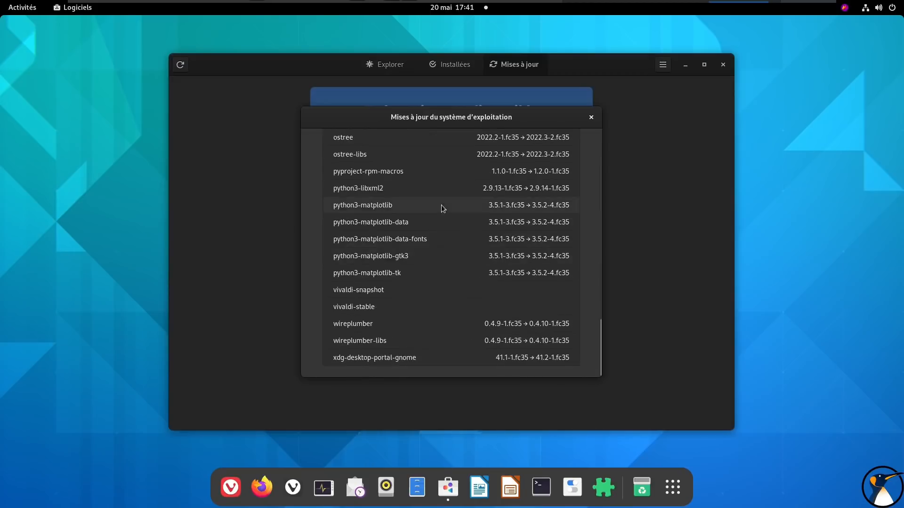
pyautogui.scroll(6, 441, 205)
pyautogui.click(591, 117)
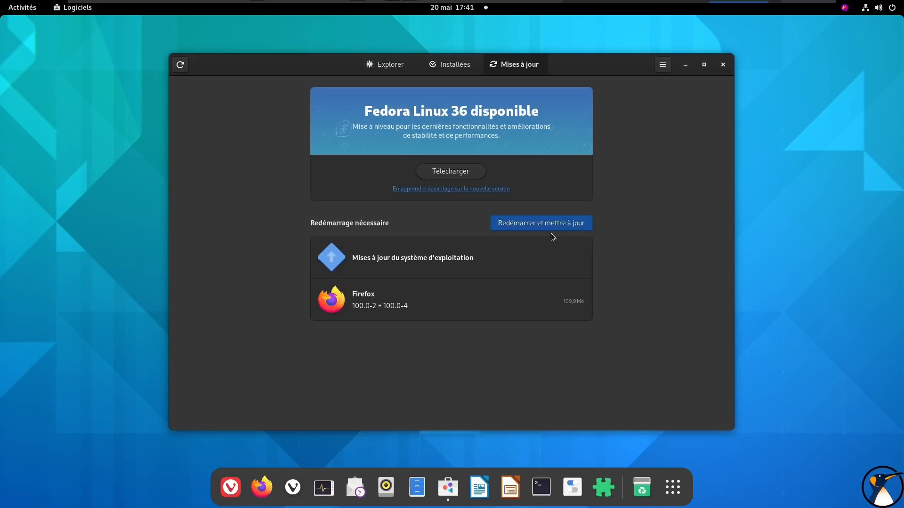
# Restart the system to install the downloaded updates, booting the default Fedora Linux 35 entry
pyautogui.click(556, 224)
pyautogui.click(508, 292)
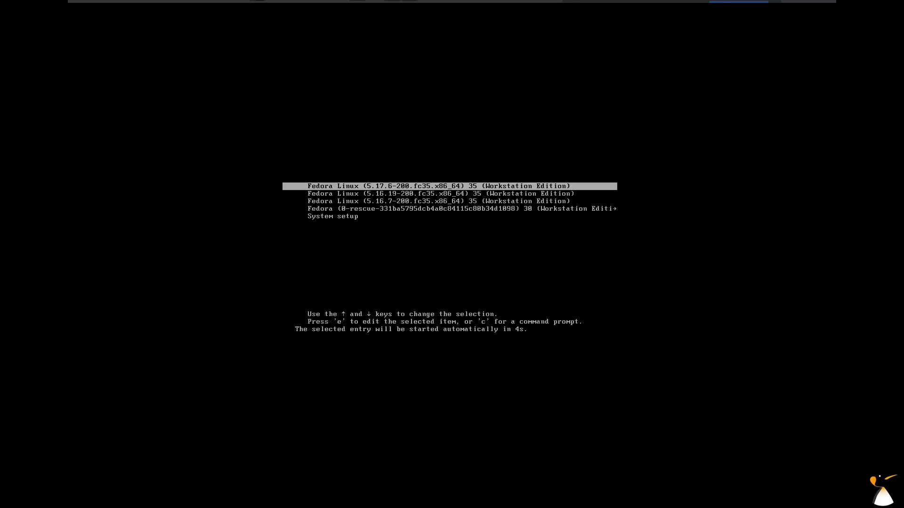
pyautogui.press('Return')
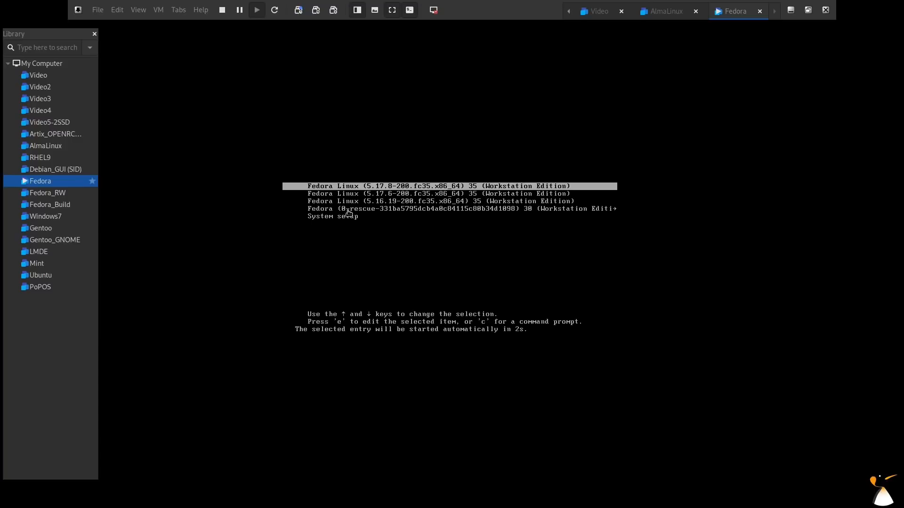
# Log back in to the Fedora session and re-enter full screen mode so the desktop fills the display
pyautogui.hotkey('ctrl', 'alt', 'Return')
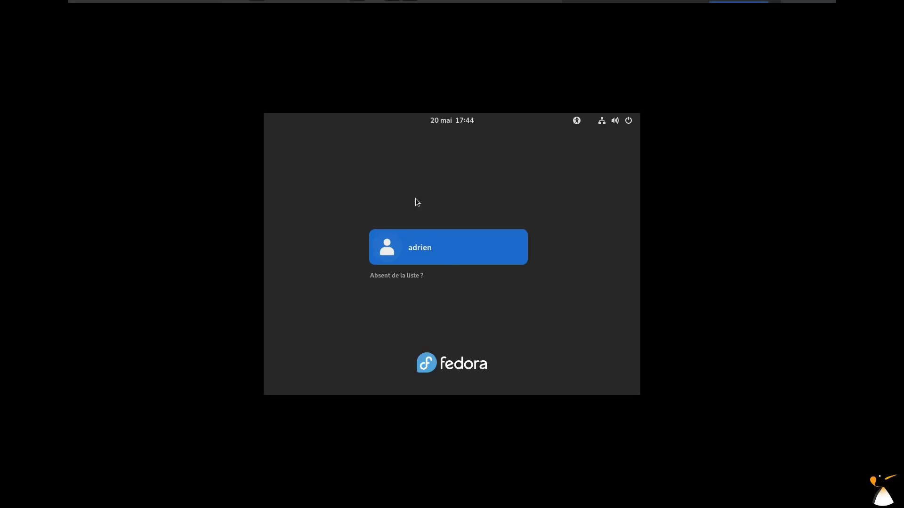
pyautogui.click(464, 246)
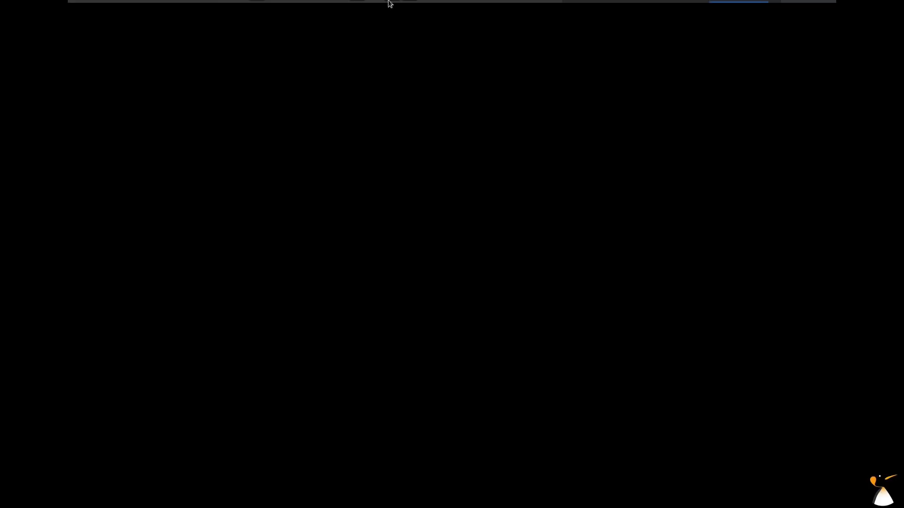
pyautogui.click(390, 12)
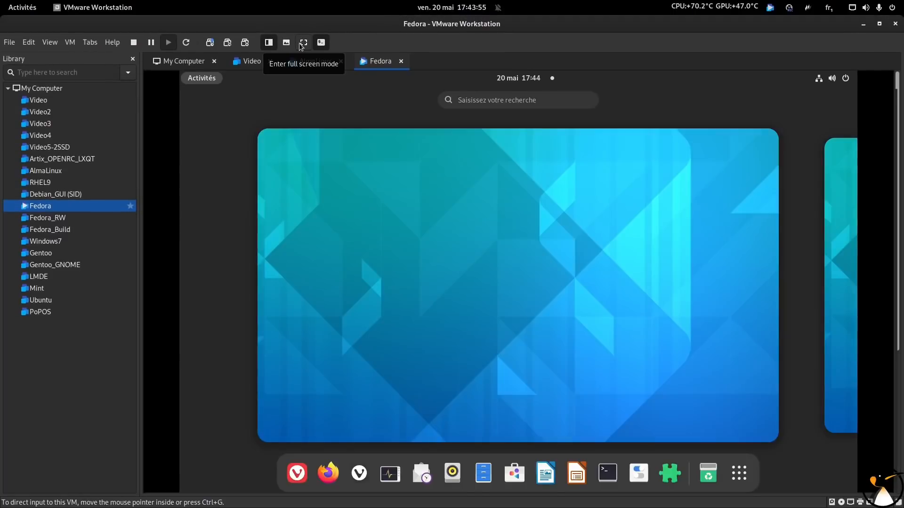
pyautogui.click(301, 45)
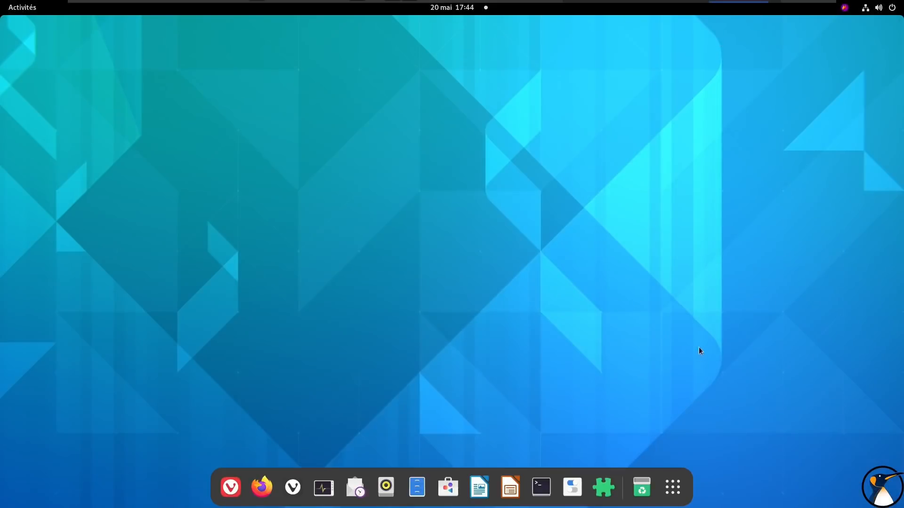
# Examine the full list of software repositories in Logiciels, from Flatpak and RPM to firmware and Fedora third-party sources, and close it
pyautogui.click(447, 487)
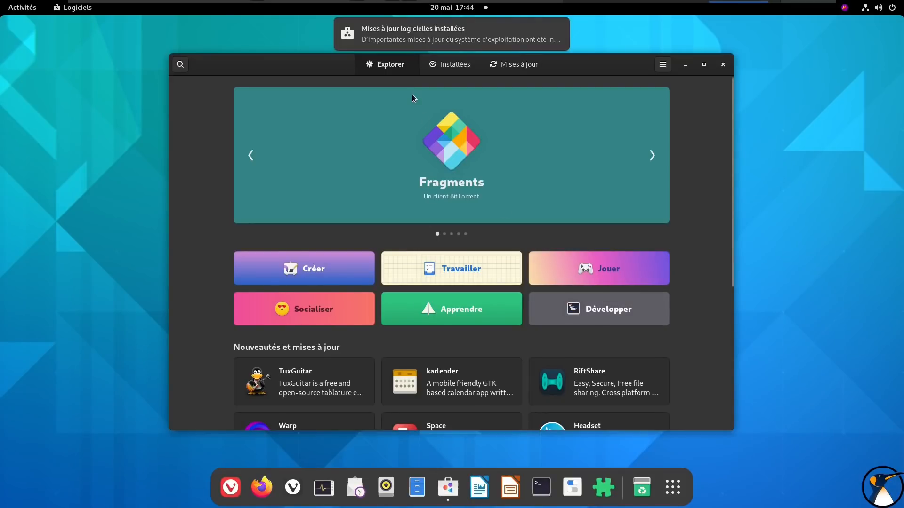
pyautogui.click(668, 66)
pyautogui.click(662, 94)
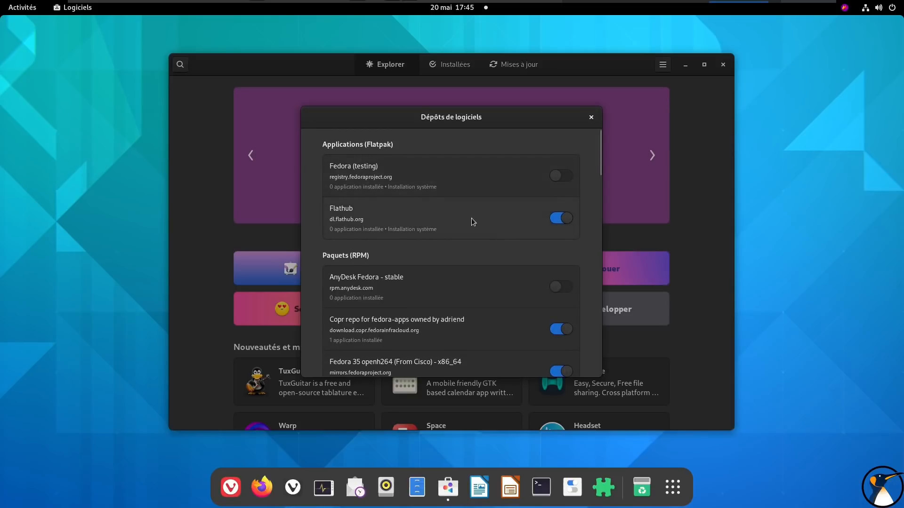
pyautogui.scroll(-2, 471, 219)
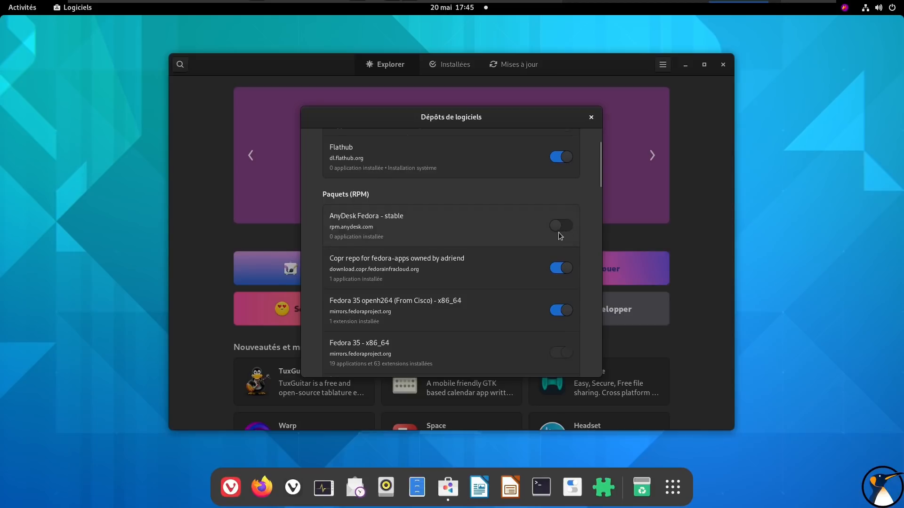
pyautogui.scroll(-1, 372, 236)
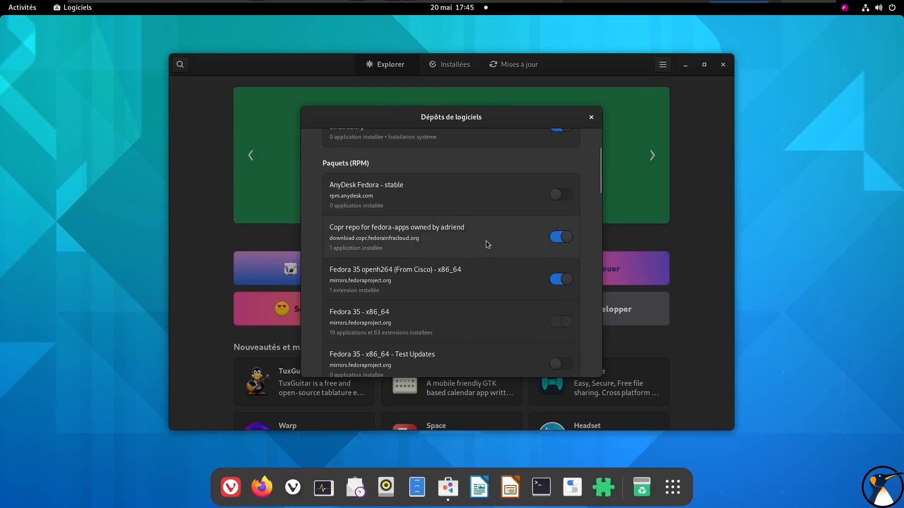
pyautogui.scroll(-3, 487, 243)
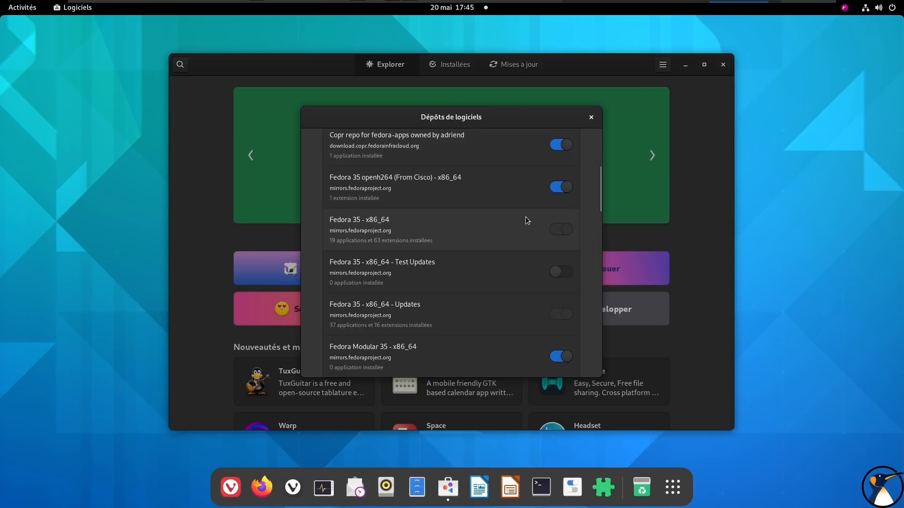
pyautogui.scroll(-3, 525, 217)
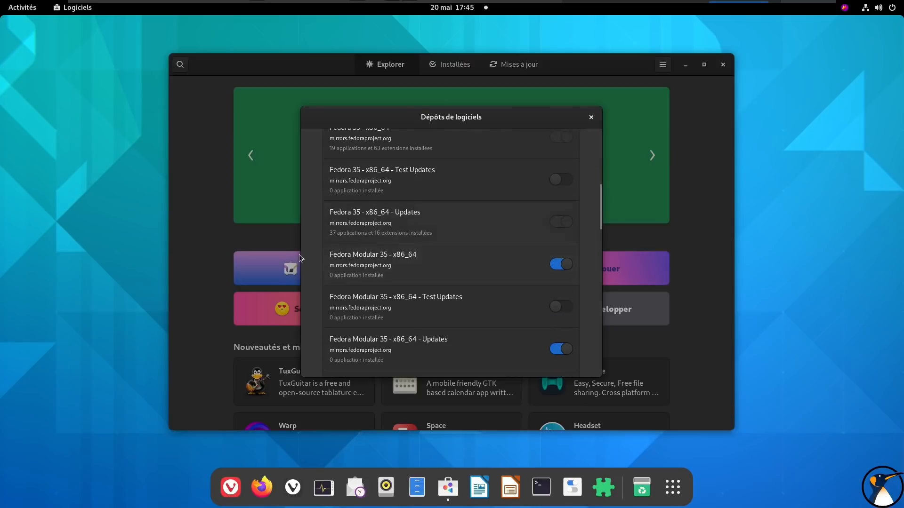
pyautogui.scroll(-3, 487, 263)
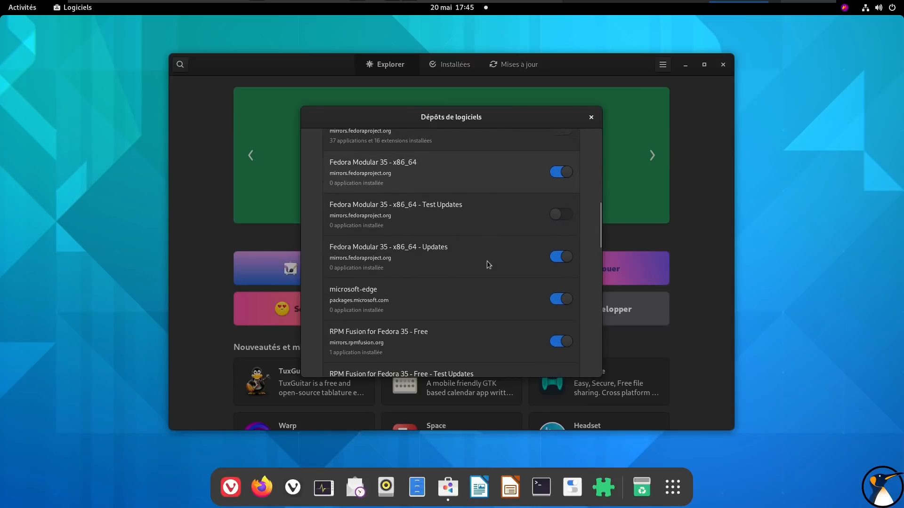
pyautogui.scroll(-1, 492, 268)
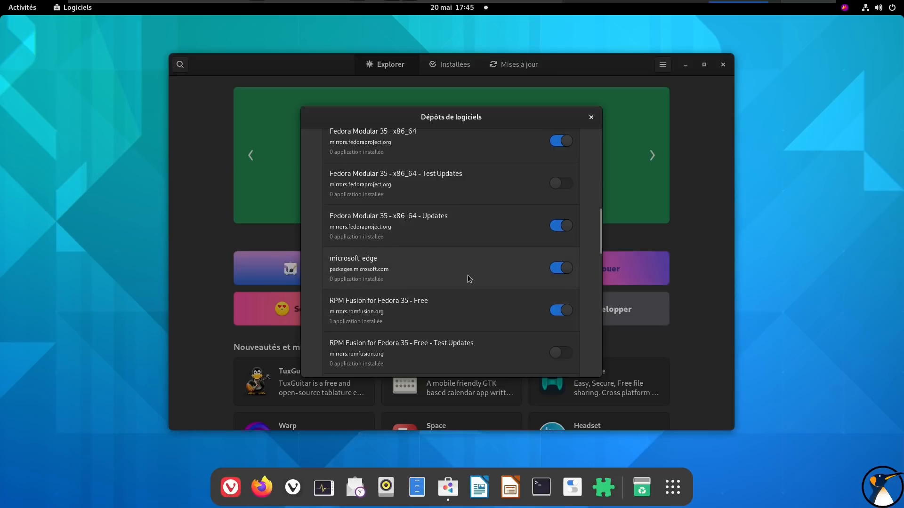
pyautogui.scroll(-2, 467, 274)
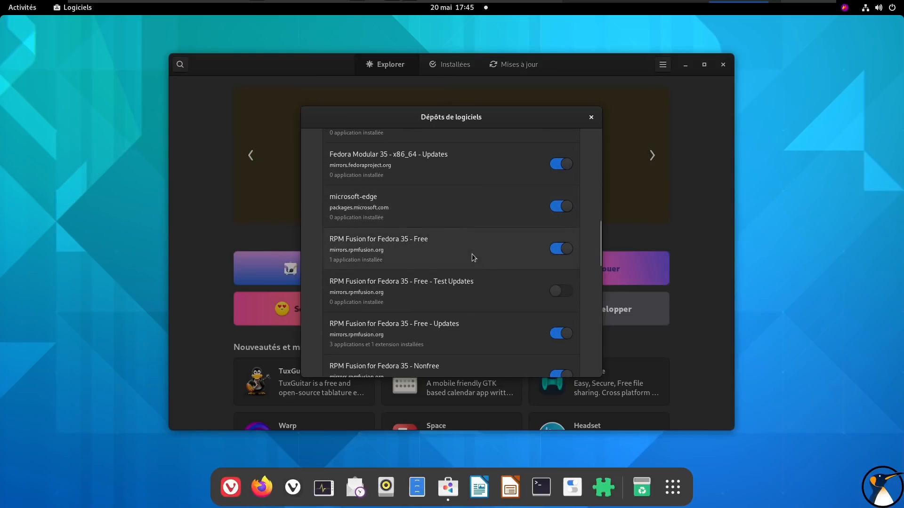
pyautogui.scroll(-3, 471, 253)
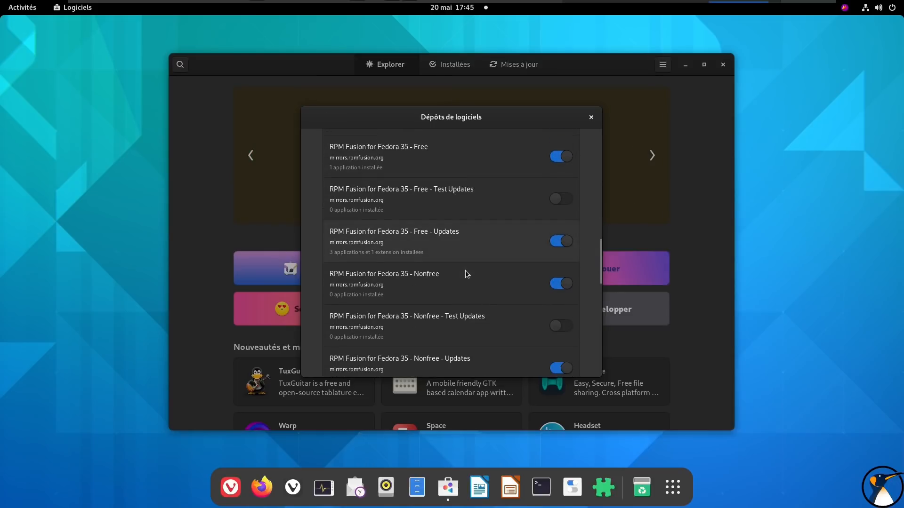
pyautogui.scroll(-2, 470, 286)
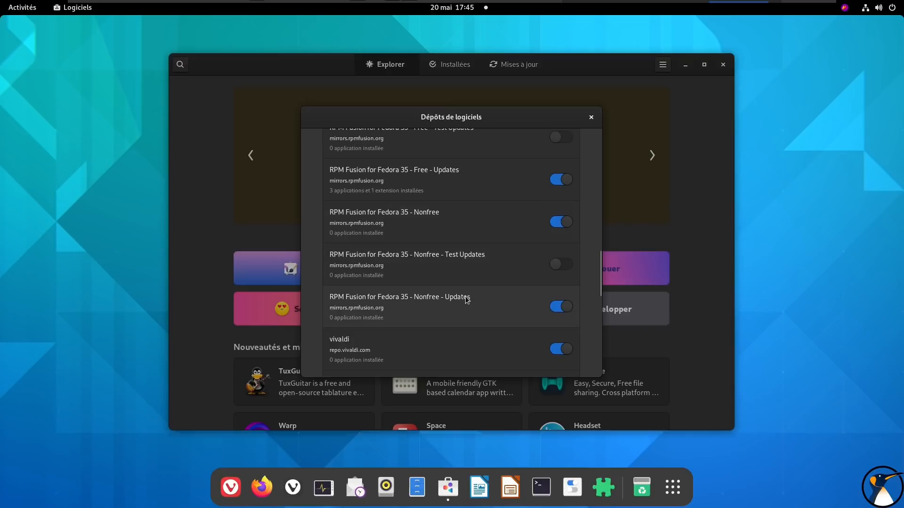
pyautogui.scroll(-2, 505, 307)
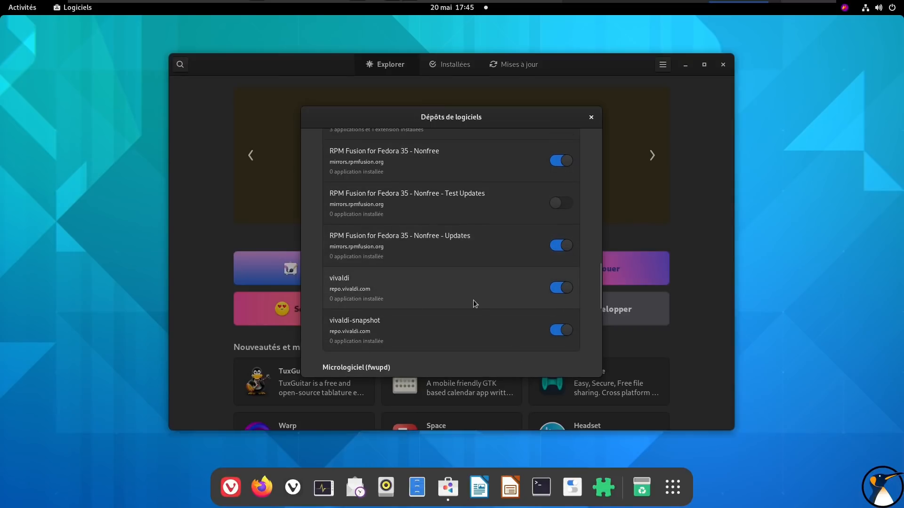
pyautogui.scroll(-5, 456, 326)
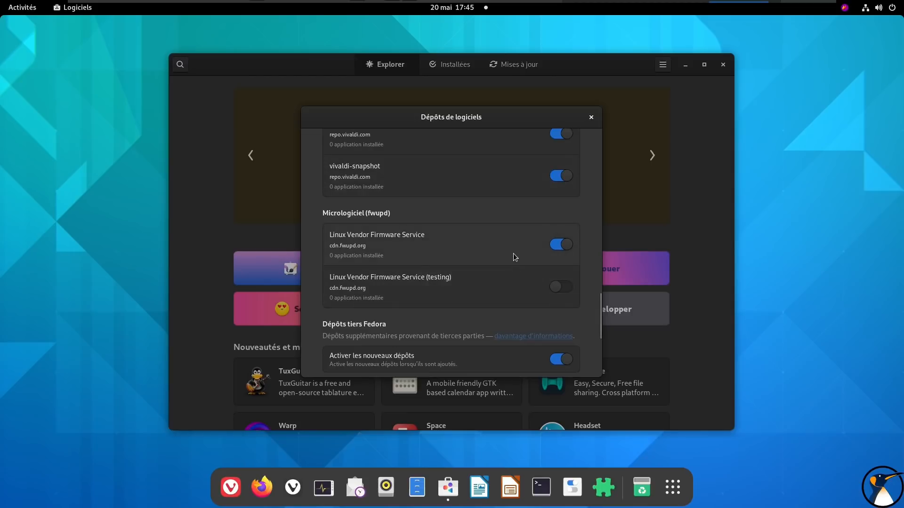
pyautogui.scroll(-4, 513, 254)
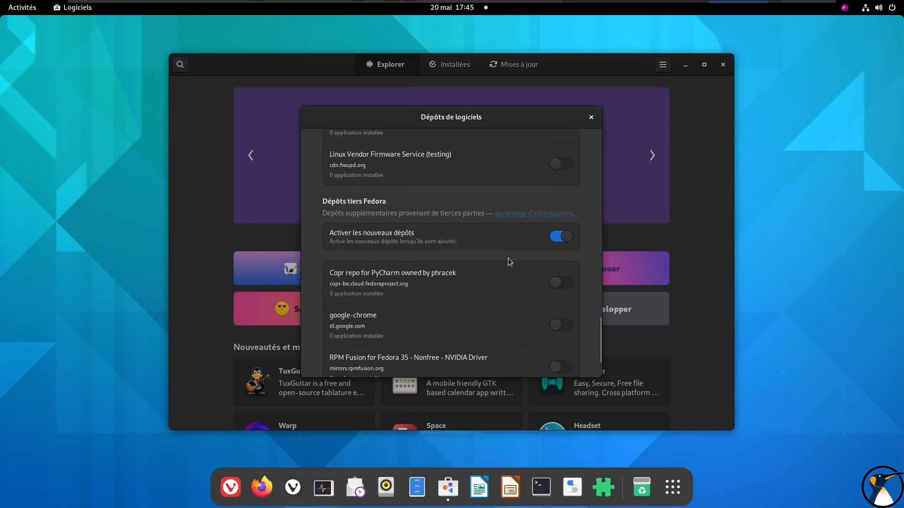
pyautogui.scroll(-2, 509, 259)
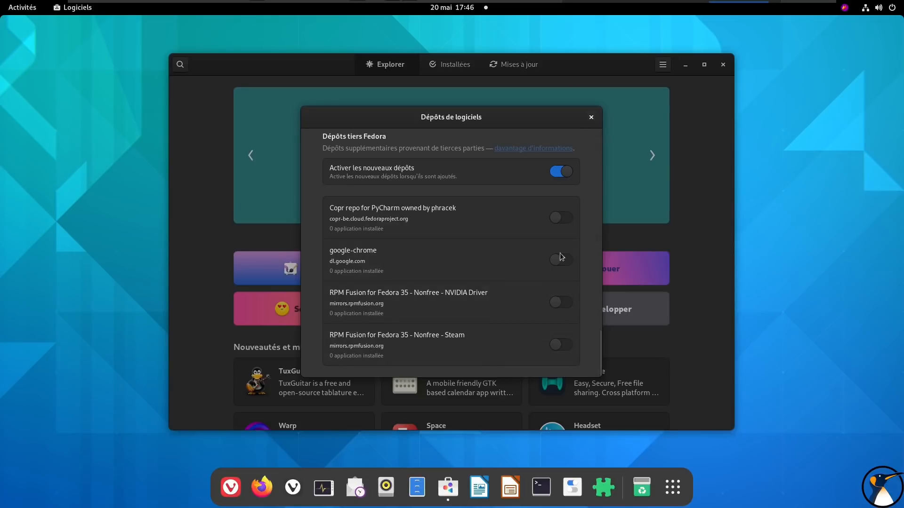
pyautogui.scroll(-5, 471, 205)
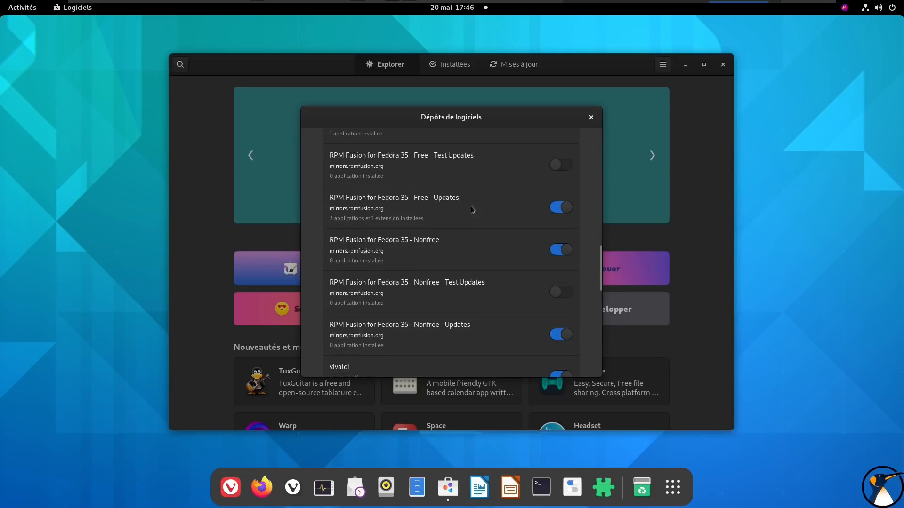
pyautogui.click(591, 118)
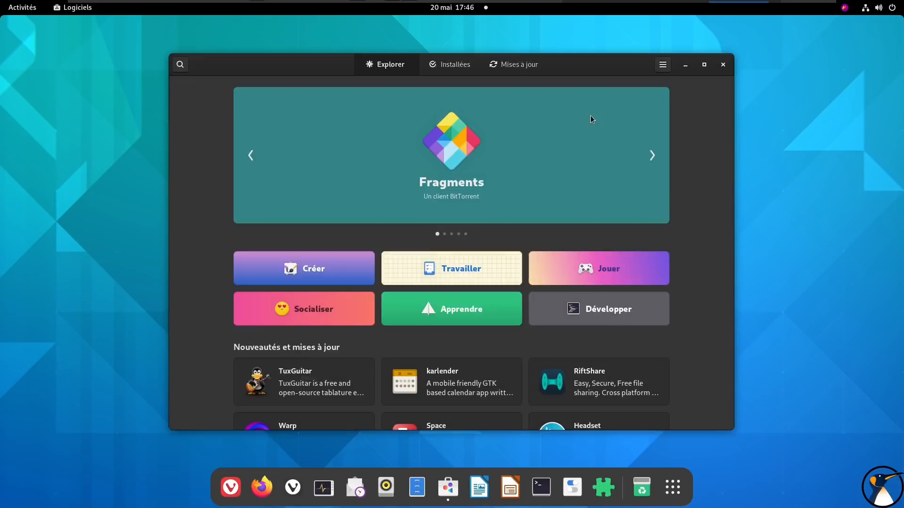
# Open the Fedora Linux 36 release information from the available updates, dismissing the multimedia support prompt and closing the What's new in Vivaldi page
pyautogui.click(528, 65)
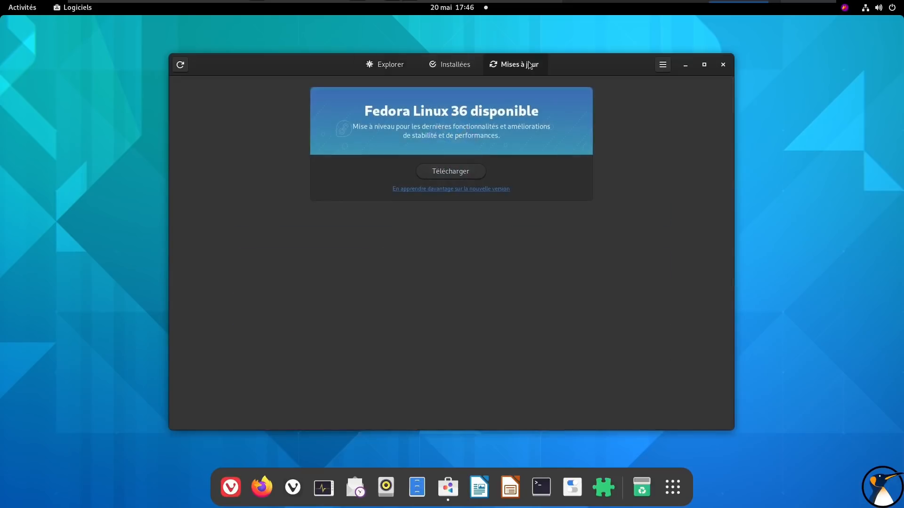
pyautogui.click(452, 190)
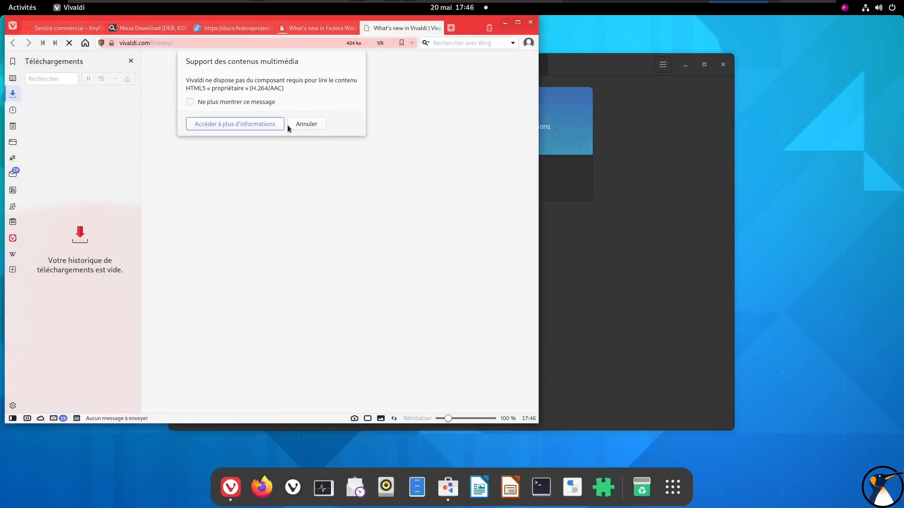
pyautogui.click(303, 125)
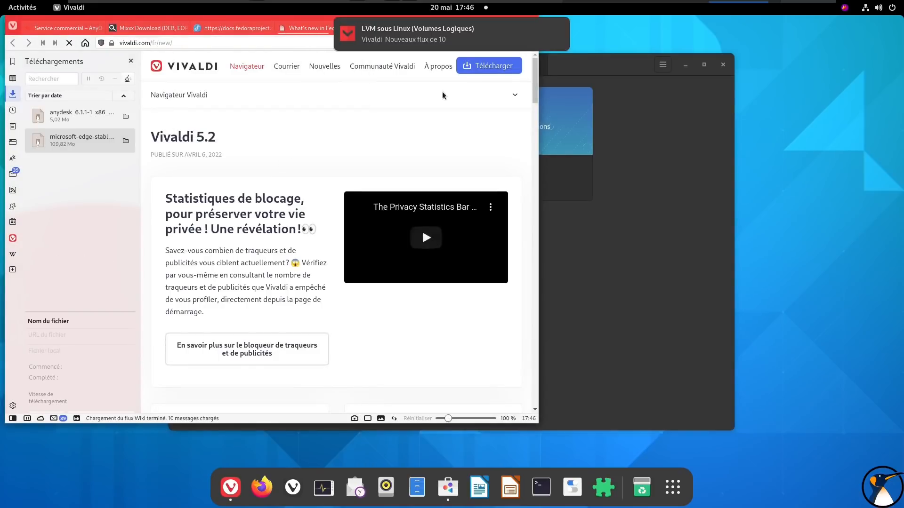
pyautogui.click(559, 28)
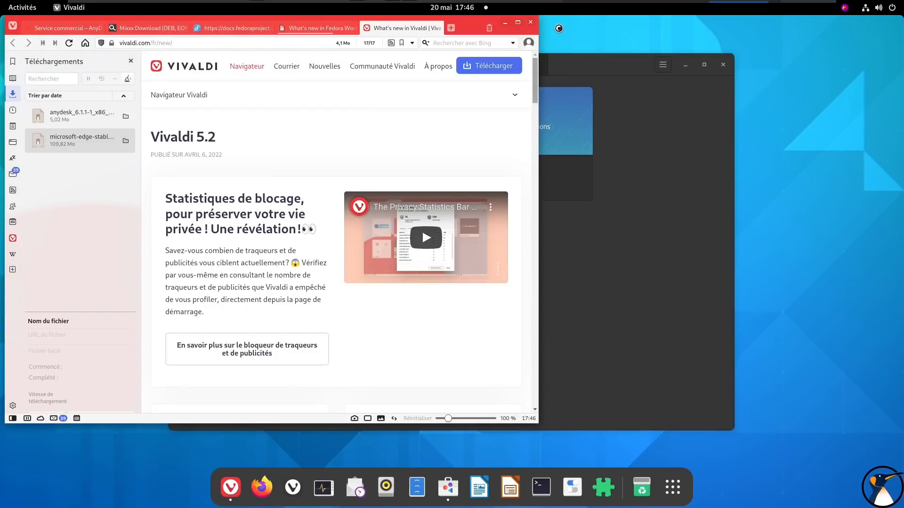
pyautogui.click(559, 29)
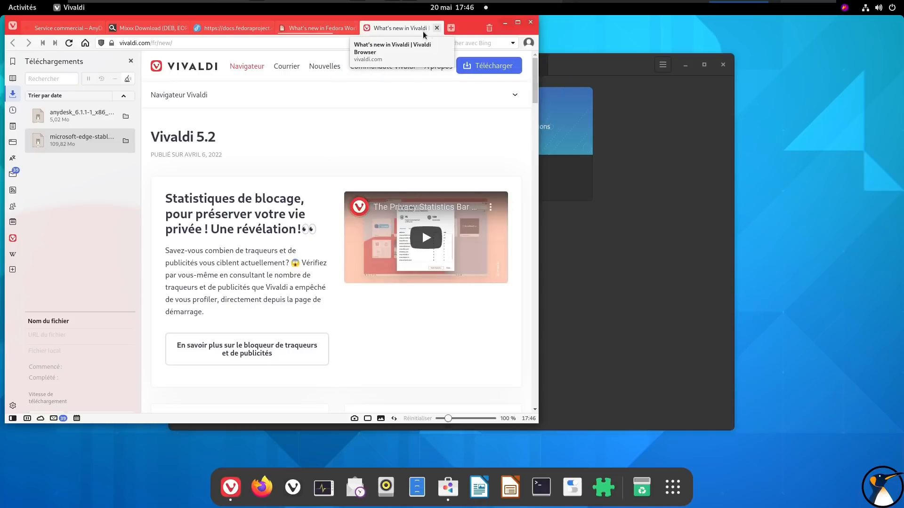
pyautogui.click(436, 28)
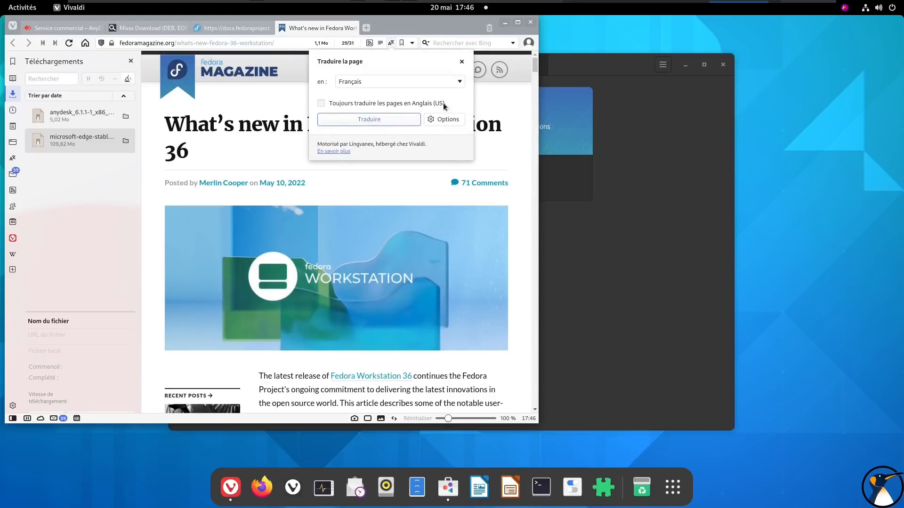
# Dismiss the translation offer, skim the Fedora Magazine article on what's new in Fedora Workstation 36, and minimise the browser
pyautogui.press('Escape')
pyautogui.scroll(-8, 393, 160)
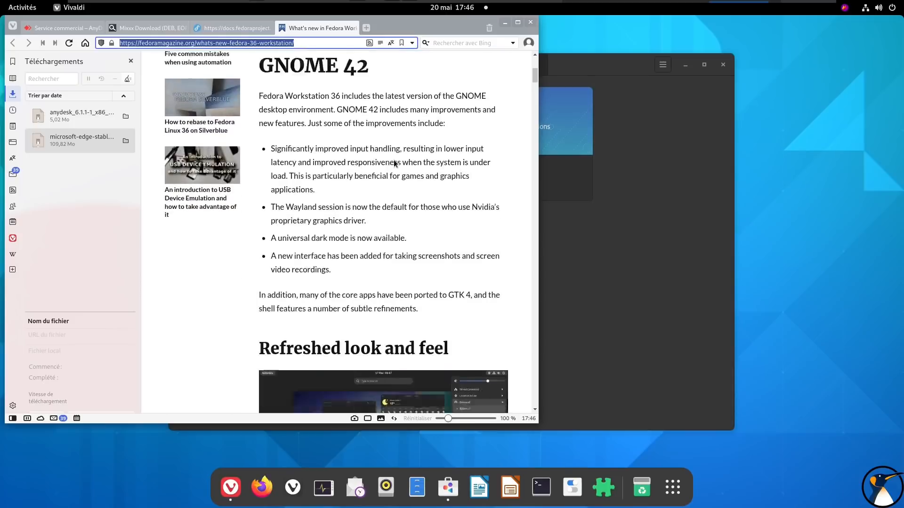
pyautogui.scroll(-15, 394, 163)
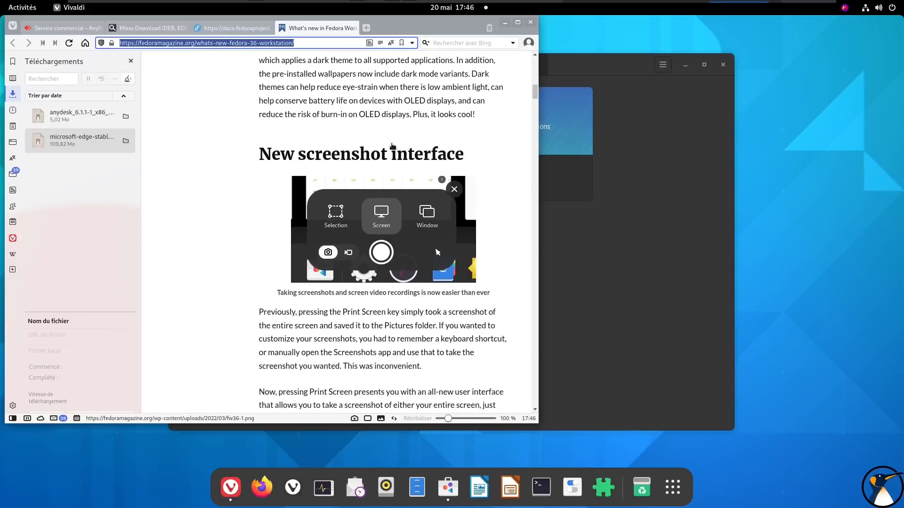
pyautogui.click(506, 27)
# Download the Fedora Linux 36 upgrade and arrange Moniteur système beside Logiciels so the network graph can be followed
pyautogui.click(433, 171)
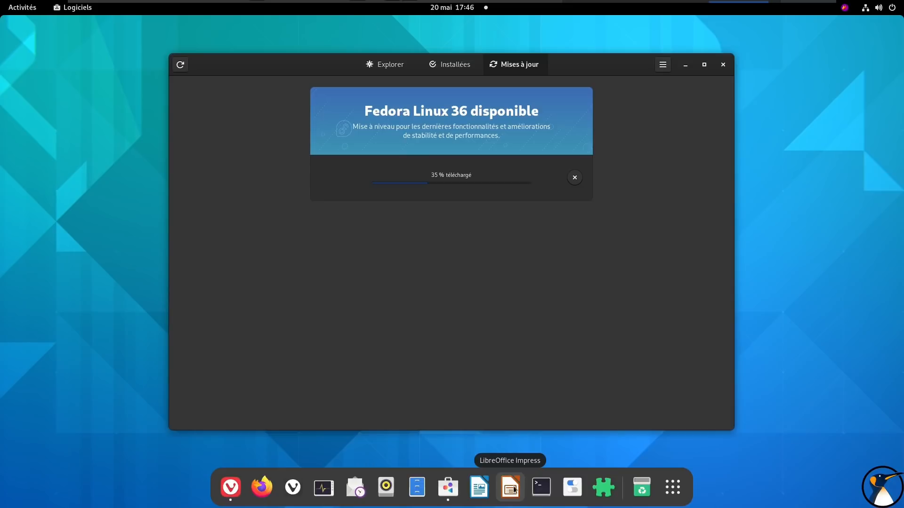
pyautogui.click(671, 490)
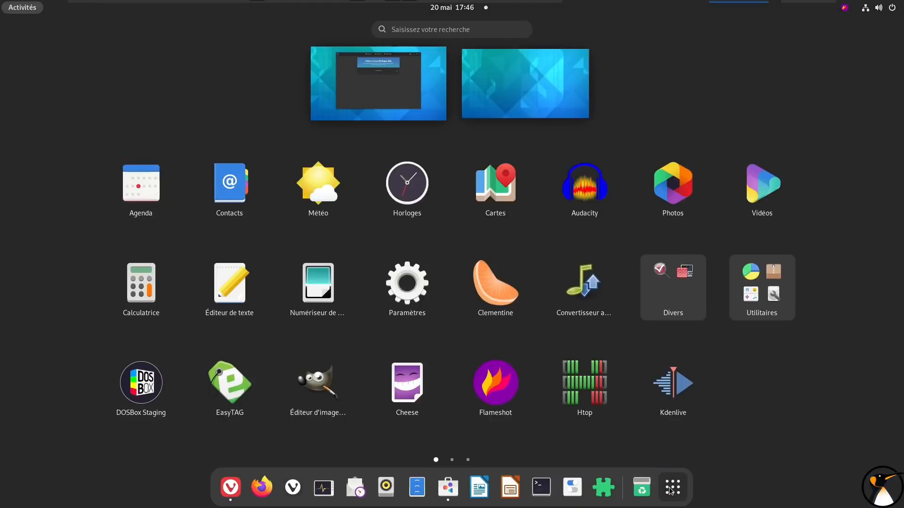
pyautogui.write('sys')
pyautogui.press('Return')
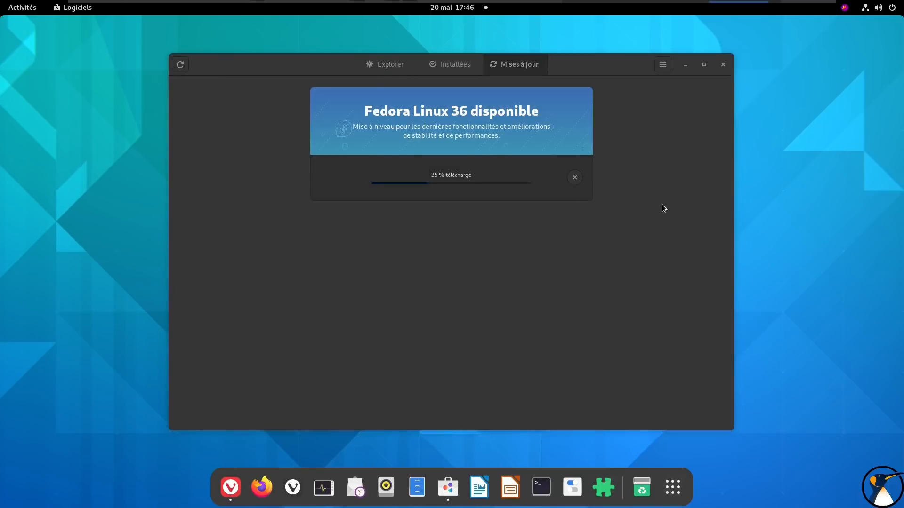
pyautogui.moveTo(287, 31); pyautogui.dragTo(288, 181)
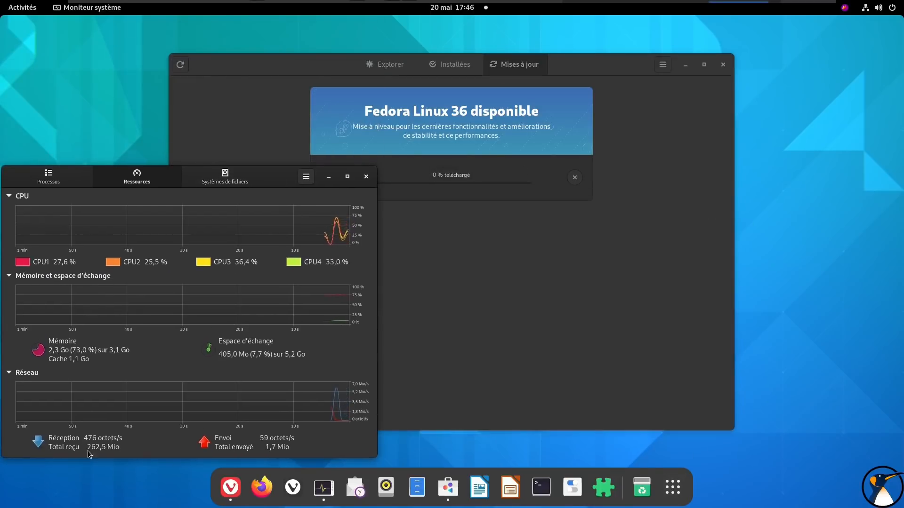
pyautogui.moveTo(302, 64); pyautogui.dragTo(358, 49)
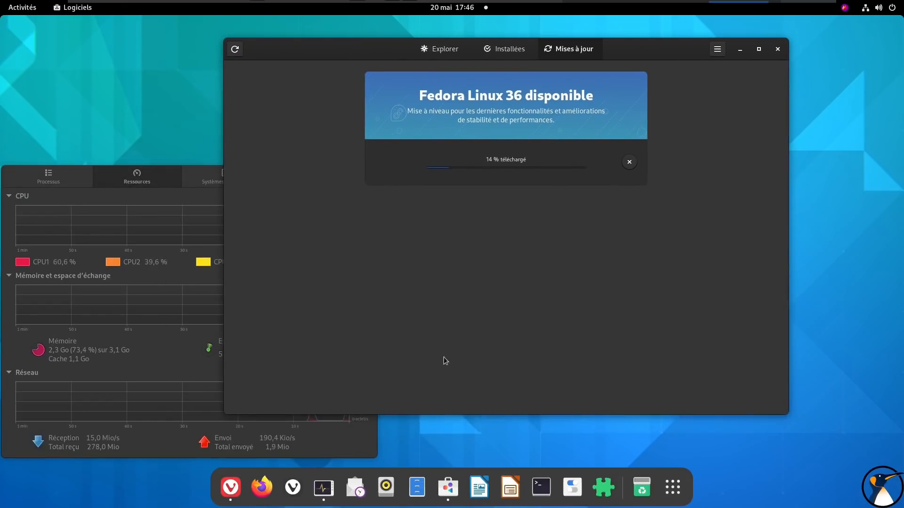
pyautogui.moveTo(426, 407); pyautogui.dragTo(425, 372)
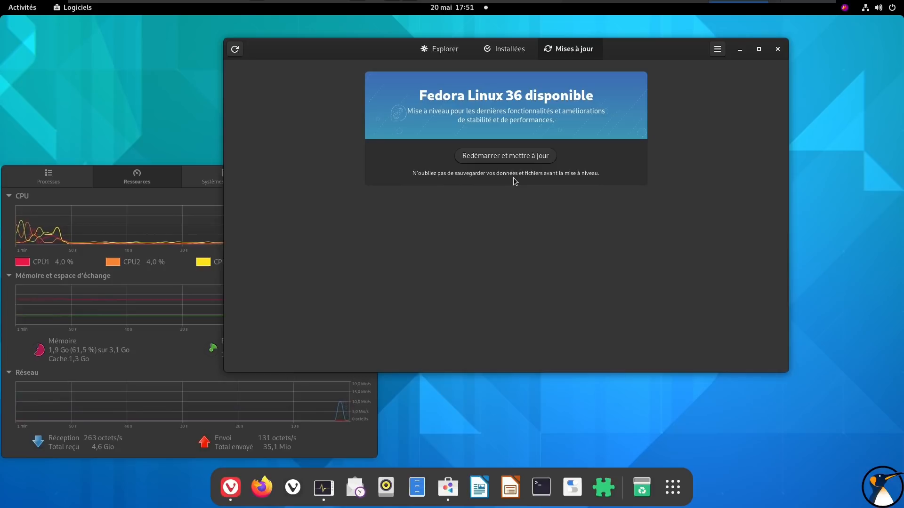
# Restart to install Fedora Linux 36, accepting the removal of incompatible software and authenticating with the account password
pyautogui.click(505, 156)
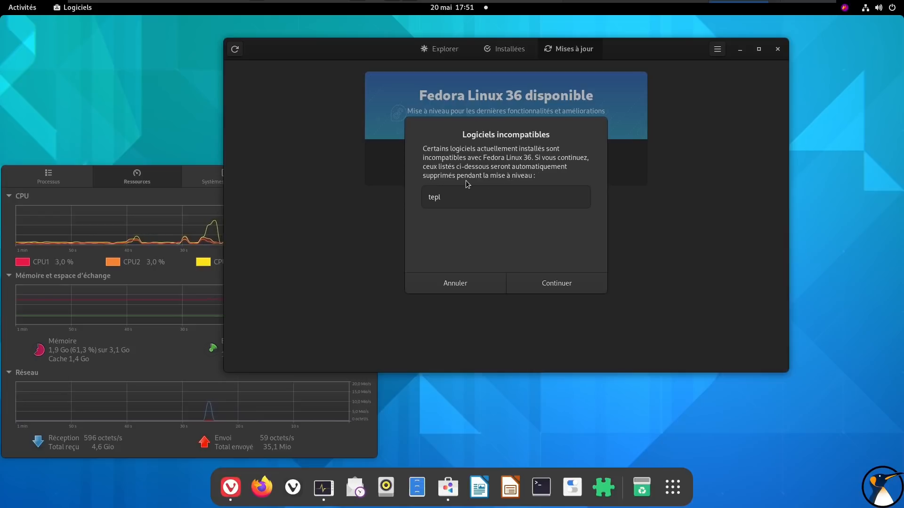
pyautogui.click(548, 284)
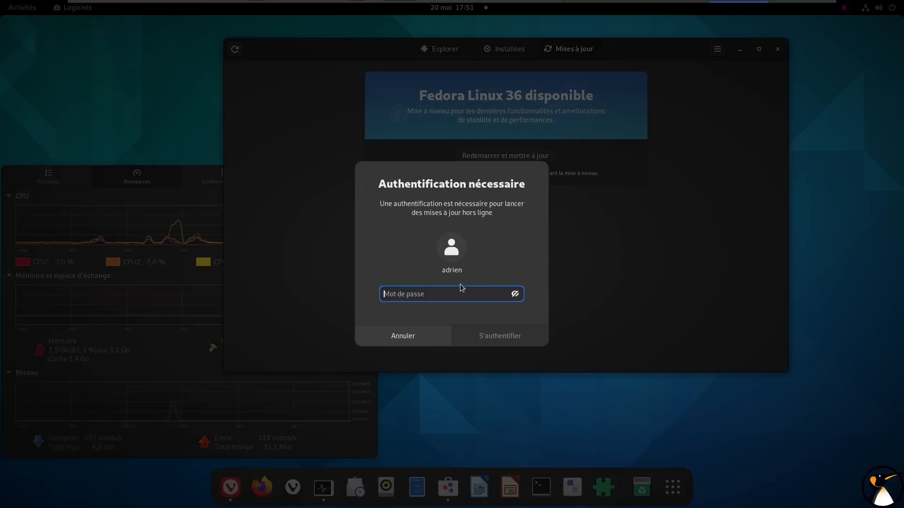
pyautogui.write('•')
pyautogui.press('Return')
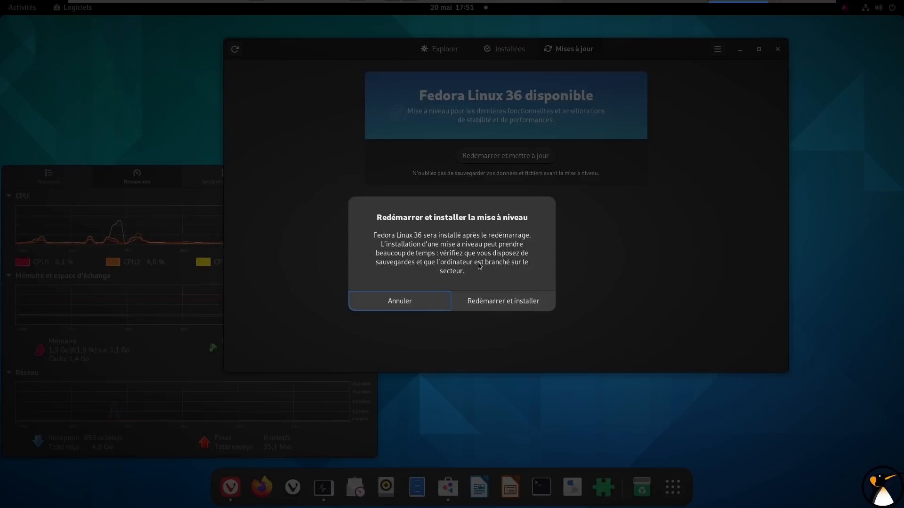
pyautogui.click(505, 306)
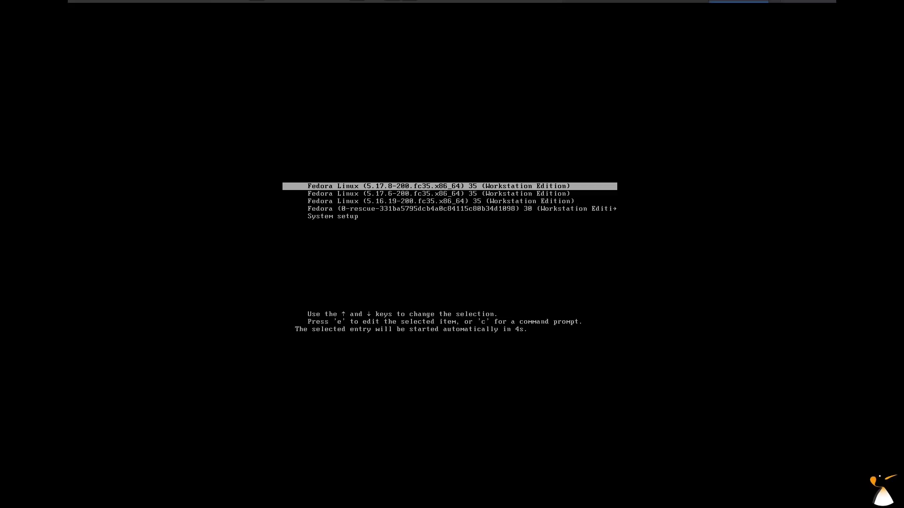
# Boot the Fedora Linux 5.17.8 entry and sign in with the account password, restoring the virtual machine's full screen mode
pyautogui.press('Return')
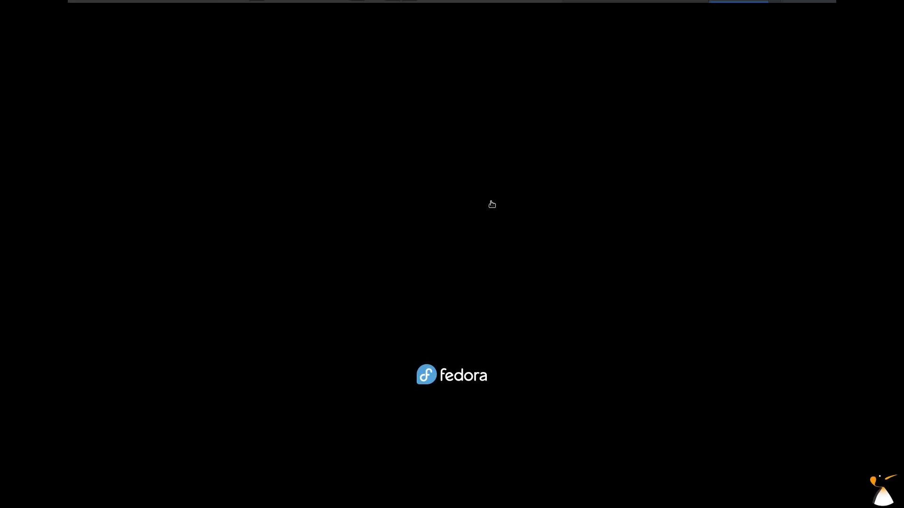
pyautogui.click(453, 243)
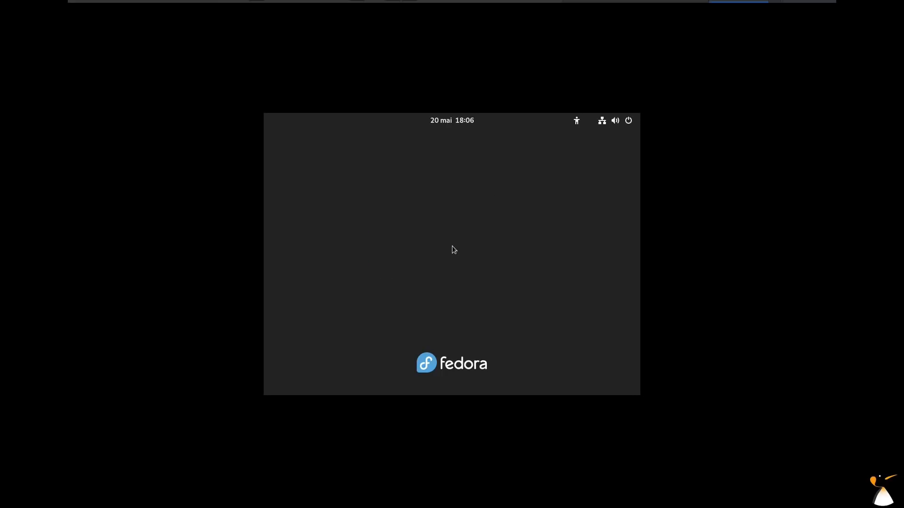
pyautogui.write('*')
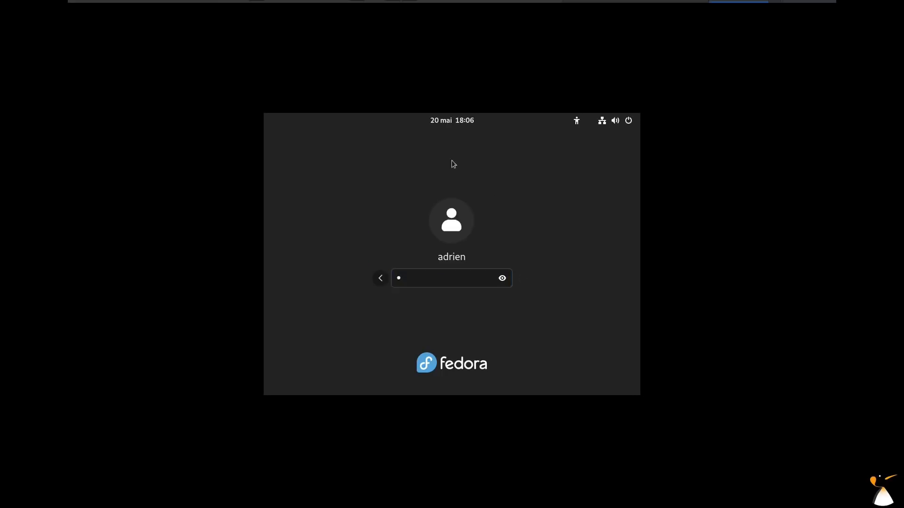
pyautogui.click(393, 11)
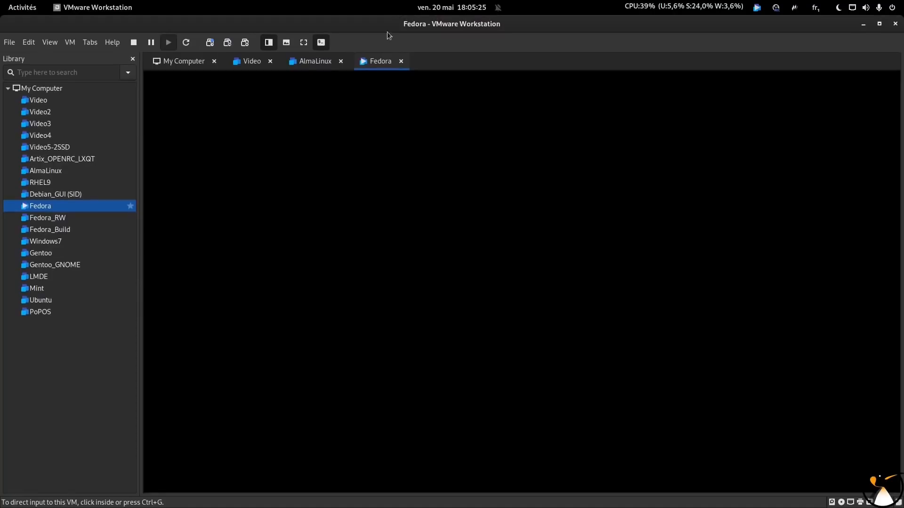
pyautogui.click(303, 43)
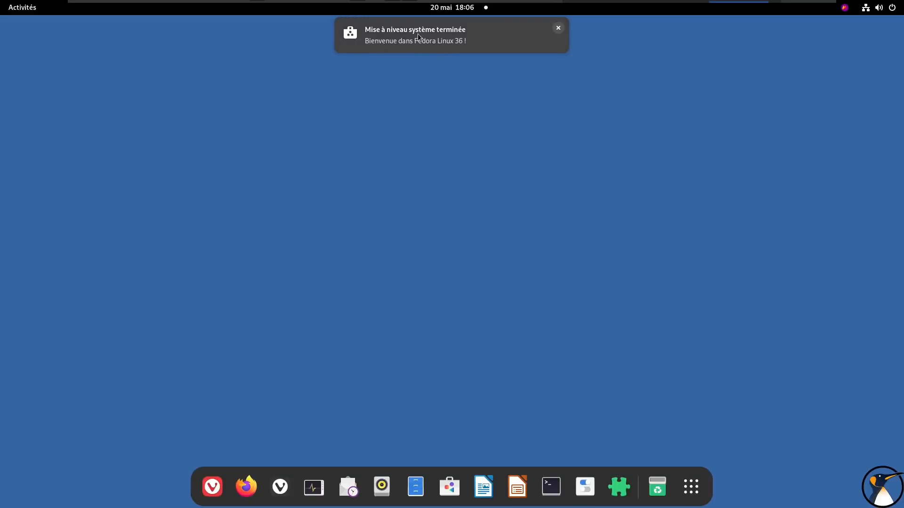
# Dismiss the system upgrade notification and clear all messages from the notification list
pyautogui.click(558, 27)
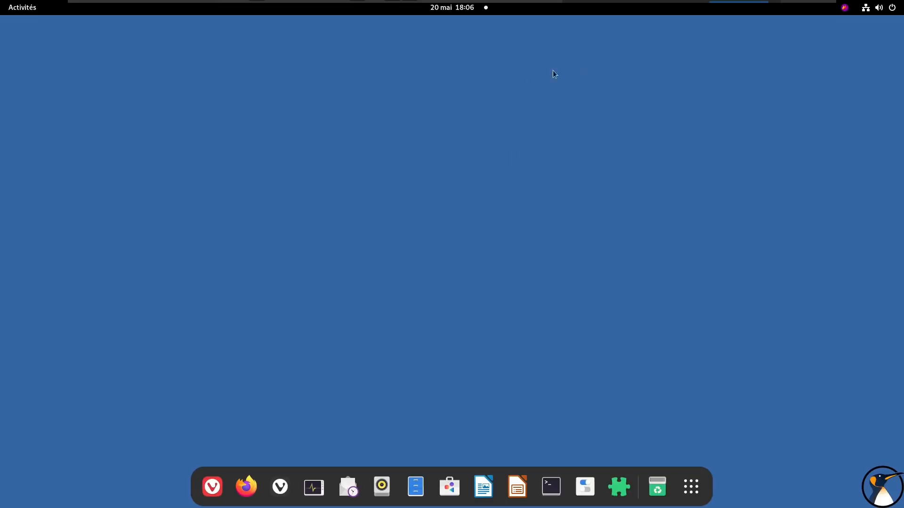
pyautogui.click(448, 9)
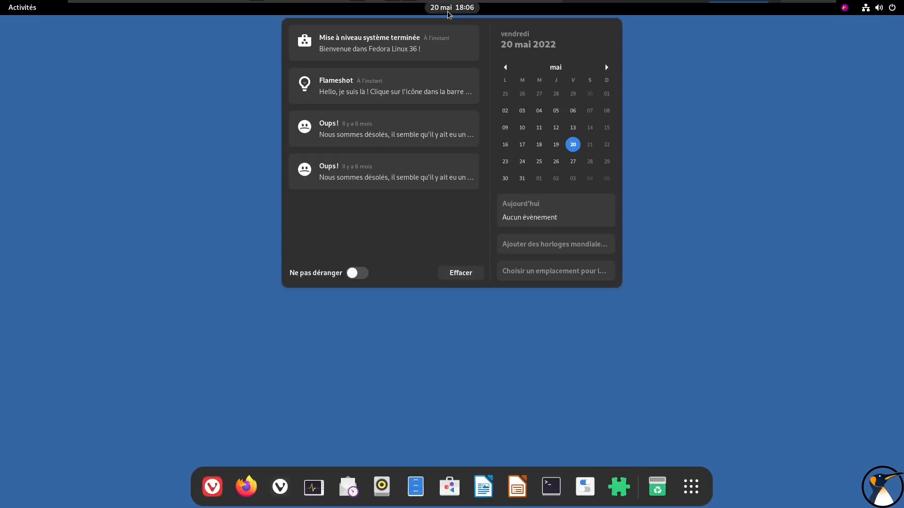
pyautogui.click(460, 272)
pyautogui.click(754, 103)
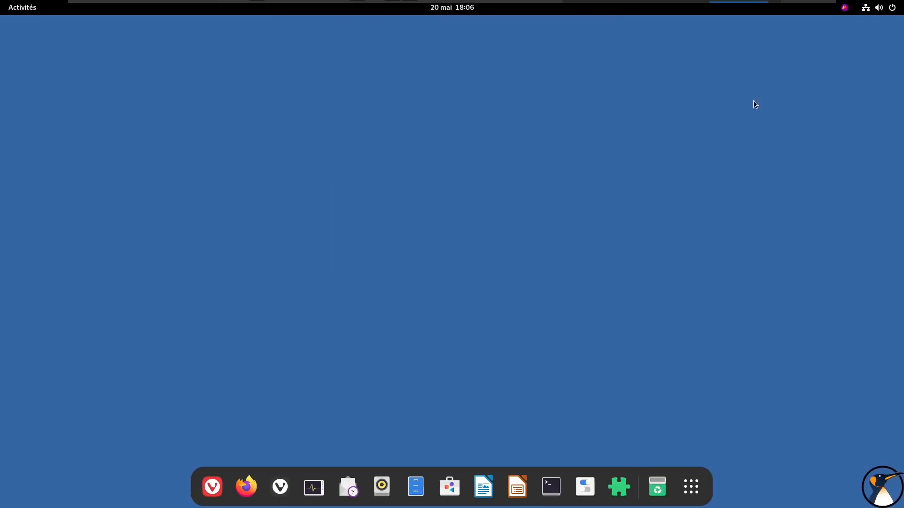
# Open the À propos page in Paramètres and check the operating system name and GNOME version
pyautogui.click(891, 8)
pyautogui.click(811, 98)
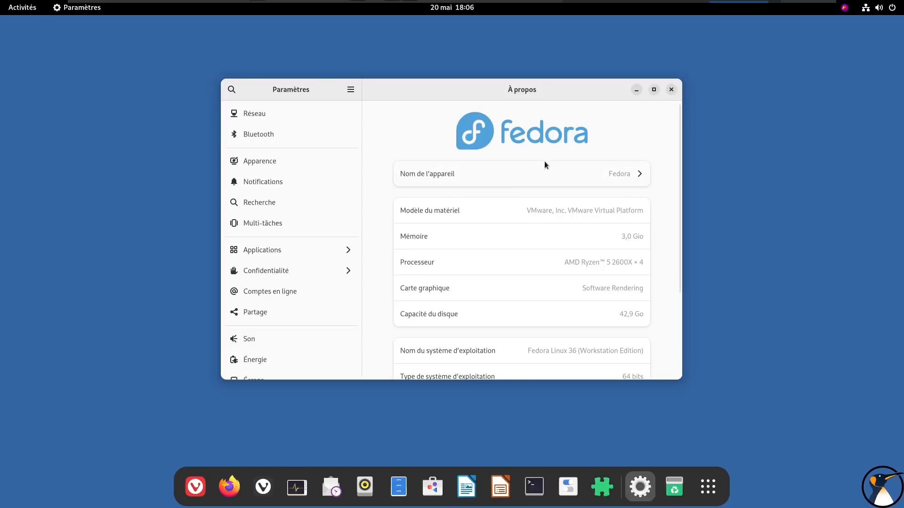
pyautogui.scroll(-5, 613, 198)
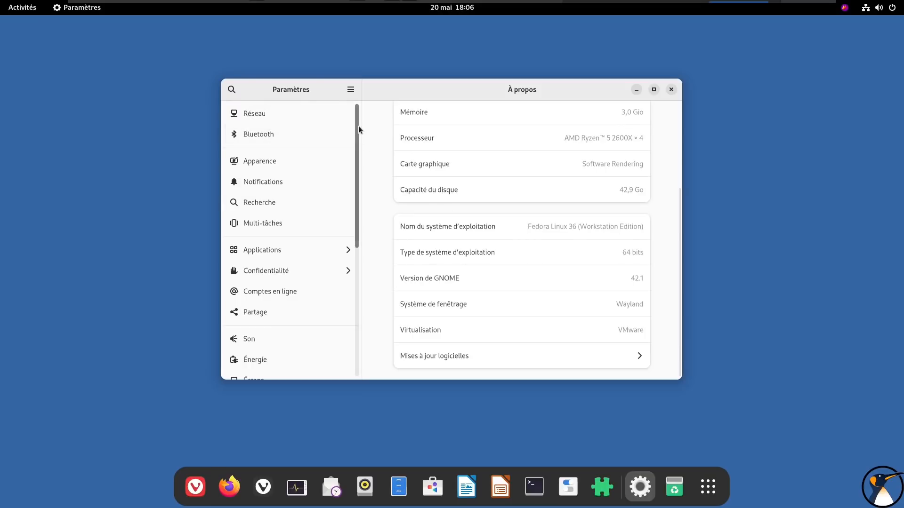
# Set the desktop appearance style to Sombre and close Paramètres
pyautogui.click(293, 161)
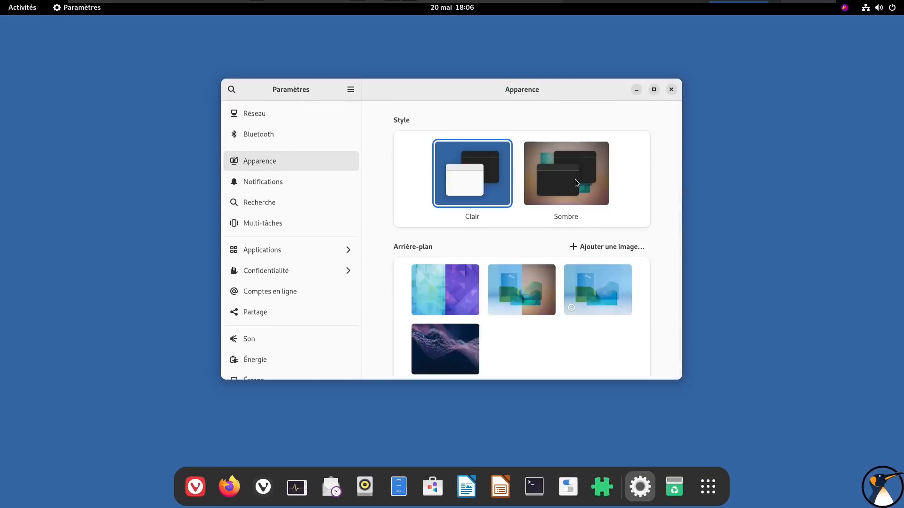
pyautogui.click(573, 180)
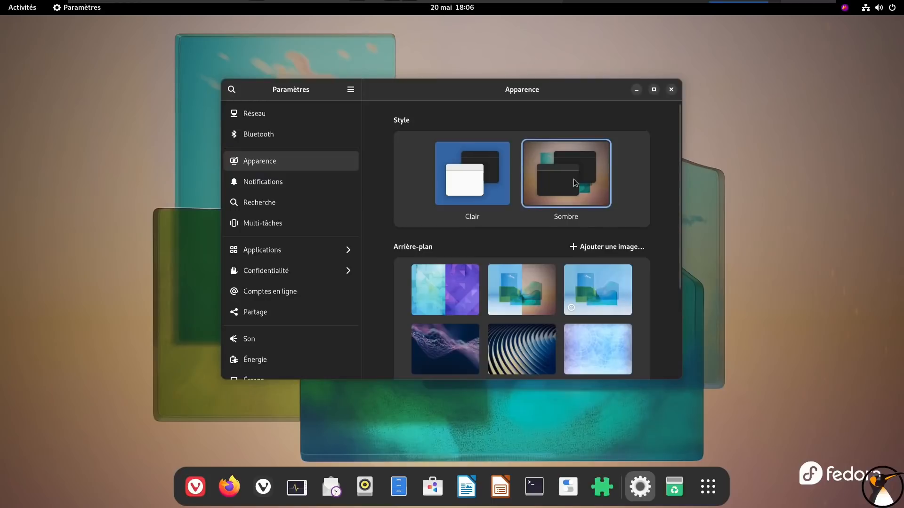
pyautogui.click(672, 90)
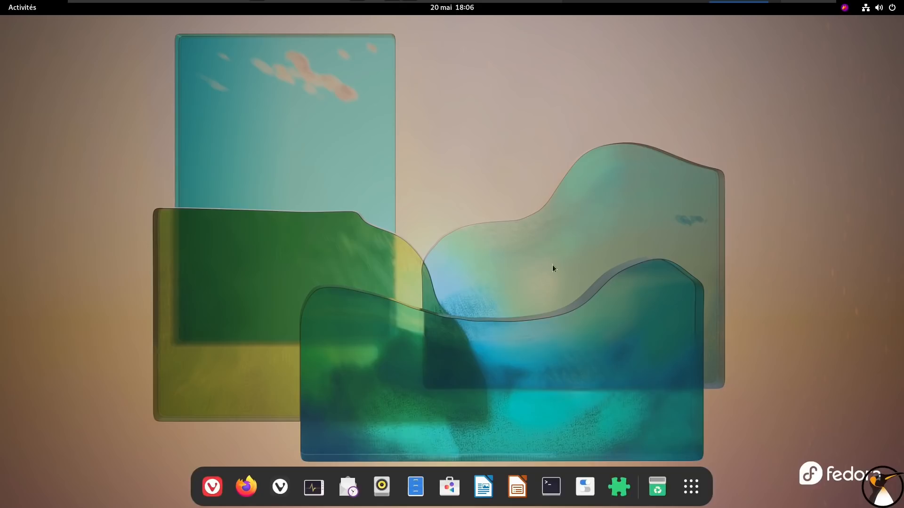
# Open Extensions and review the installed GNOME extensions for compatibility, including Dash to Dock and GameMode, and close it
pyautogui.click(618, 486)
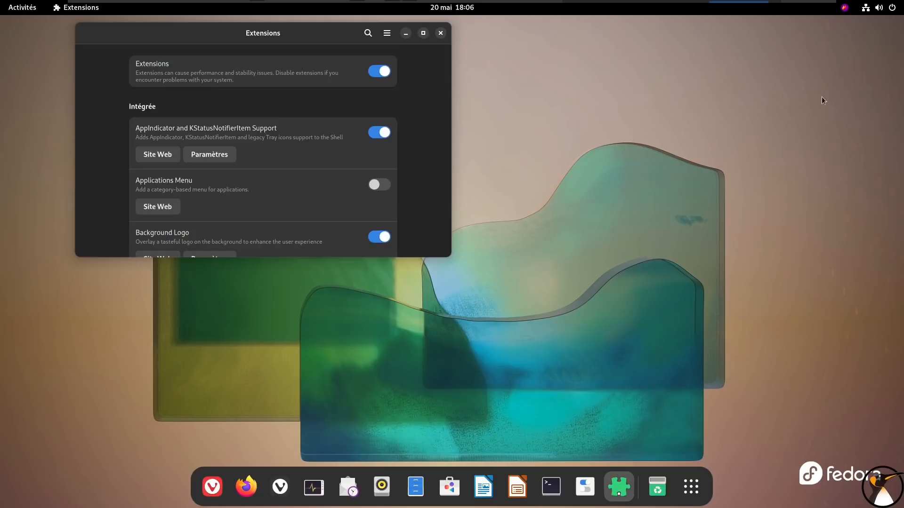
pyautogui.moveTo(277, 34); pyautogui.dragTo(472, 70)
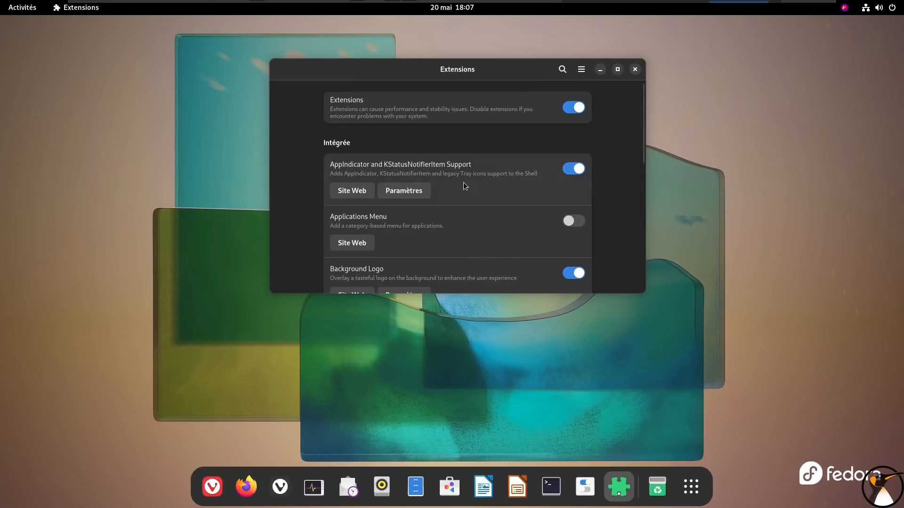
pyautogui.scroll(-5, 496, 183)
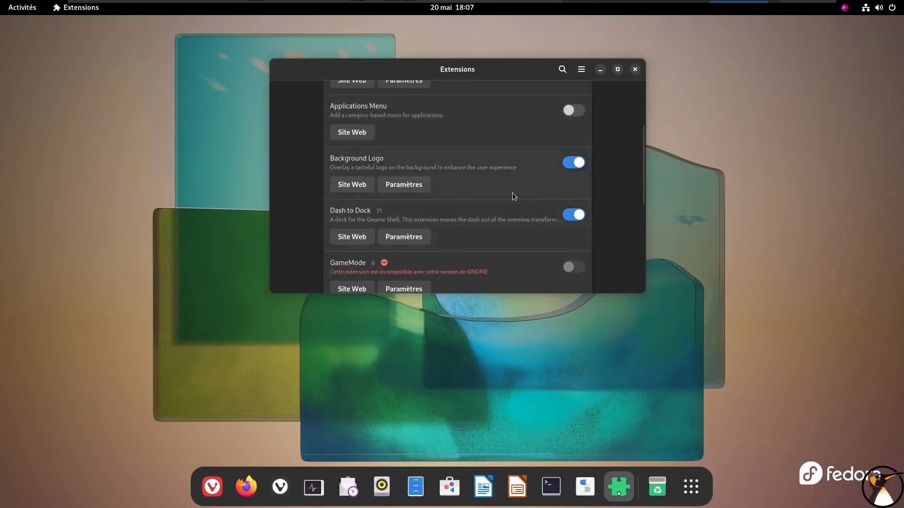
pyautogui.scroll(-2, 512, 196)
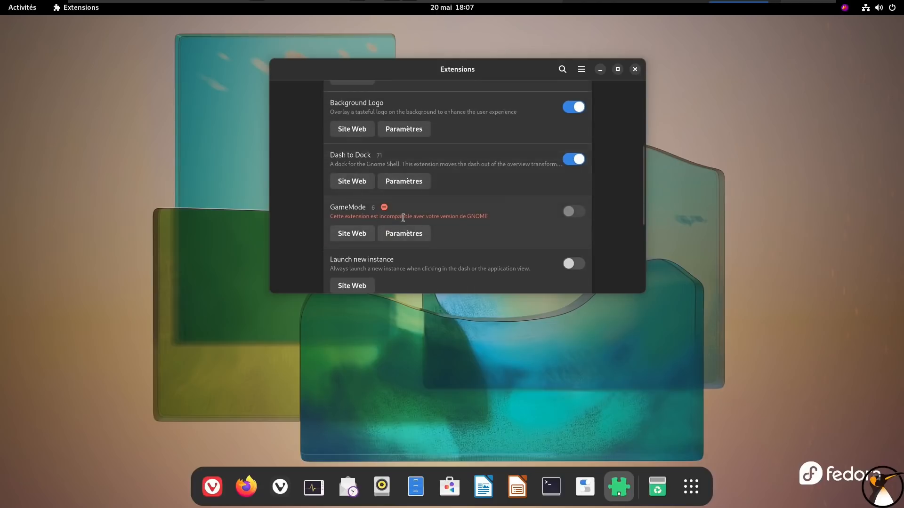
pyautogui.scroll(-3, 522, 206)
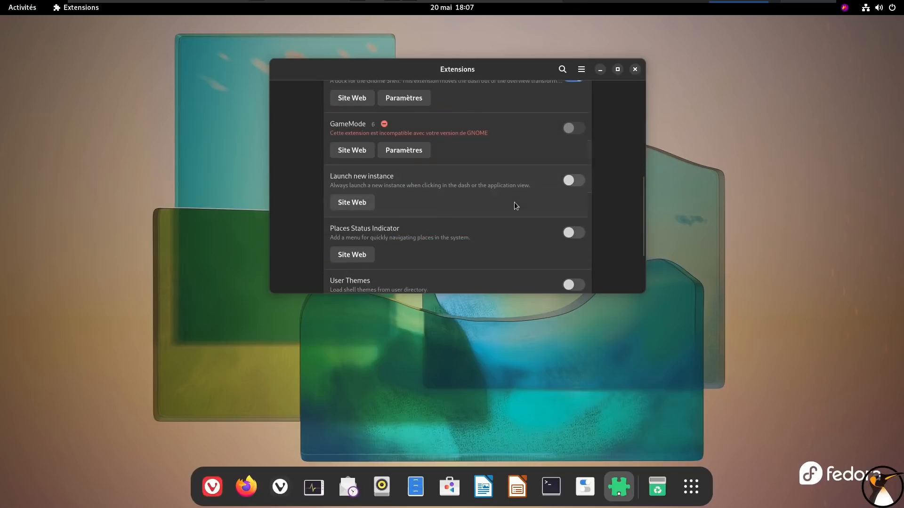
pyautogui.scroll(1, 484, 176)
pyautogui.scroll(-4, 482, 172)
pyautogui.click(635, 69)
# Launch Vivaldi to check that it still runs after the upgrade, and close the browser
pyautogui.click(212, 486)
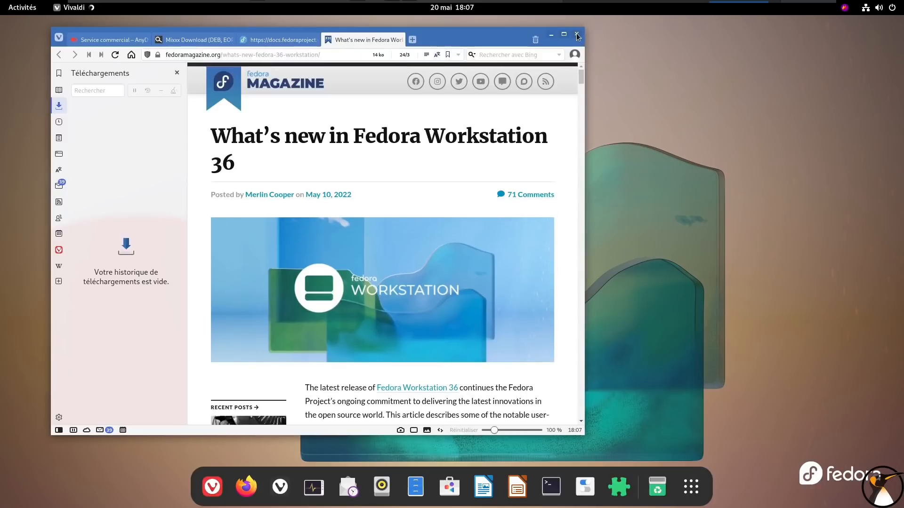
pyautogui.click(577, 36)
pyautogui.click(431, 246)
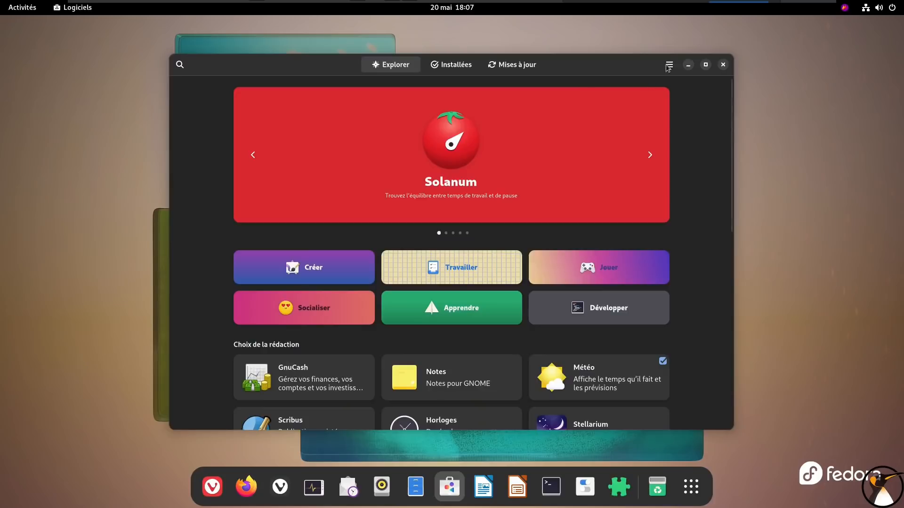
# Open the Dépôts de logiciels dialog in Logiciels and move the window aside to free space on the desktop
pyautogui.click(667, 66)
pyautogui.click(667, 89)
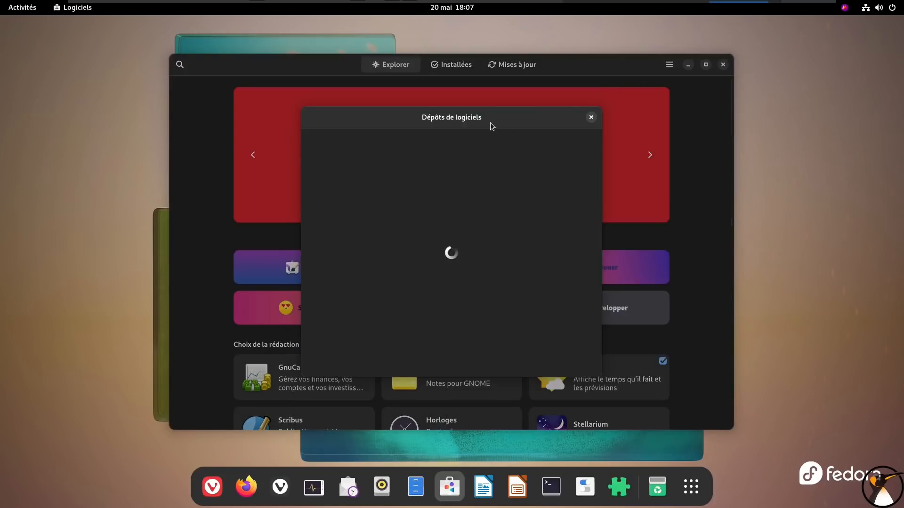
pyautogui.moveTo(498, 117); pyautogui.dragTo(515, 105)
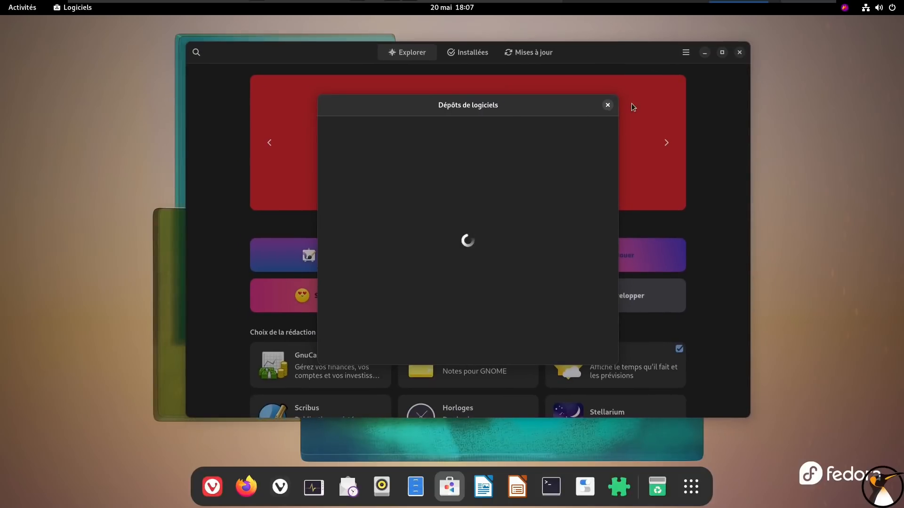
pyautogui.moveTo(470, 105); pyautogui.dragTo(599, 97)
# Open Fichiers and Moniteur système briefly to check their appearance while the repositories load, closing each one
pyautogui.click(415, 486)
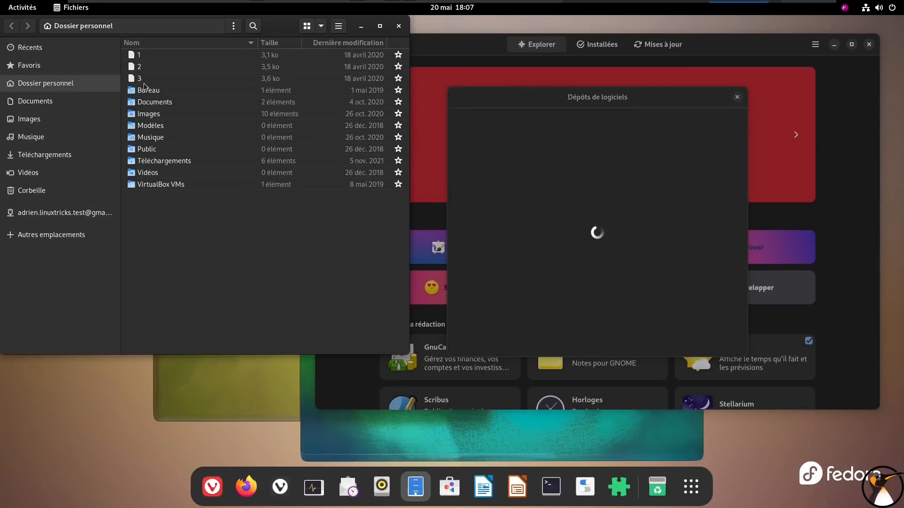
pyautogui.click(399, 26)
pyautogui.click(311, 490)
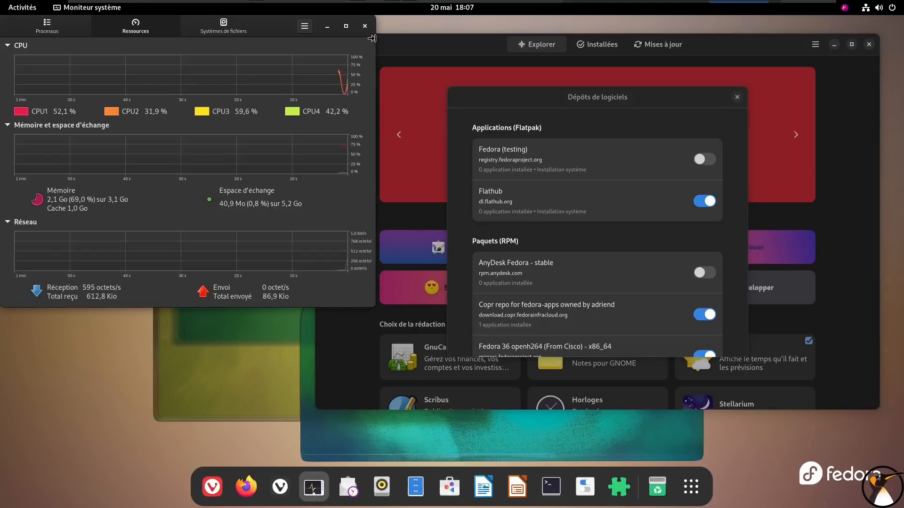
pyautogui.click(365, 27)
# Review the Fedora 36, RPM Fusion, Vivaldi, firmware and third-party repositories in Dépôts de logiciels, and close the dialog
pyautogui.scroll(-4, 610, 238)
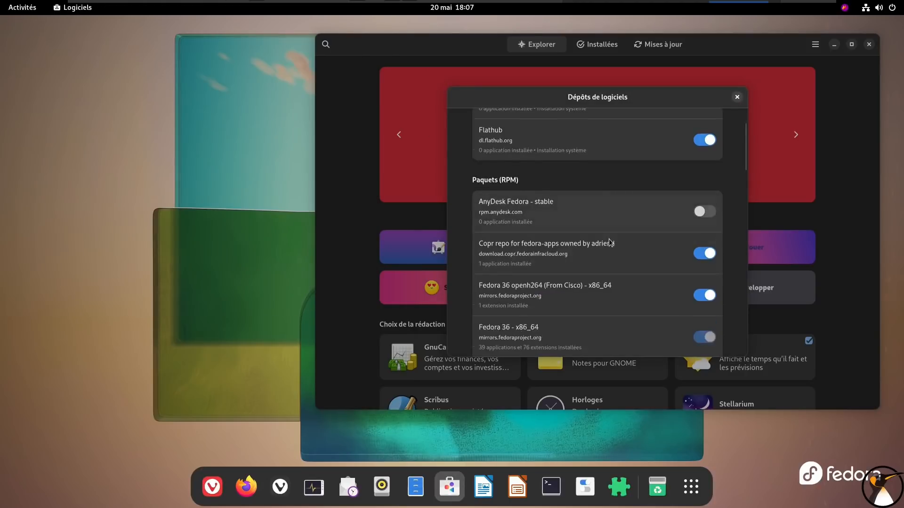
pyautogui.scroll(-3, 499, 296)
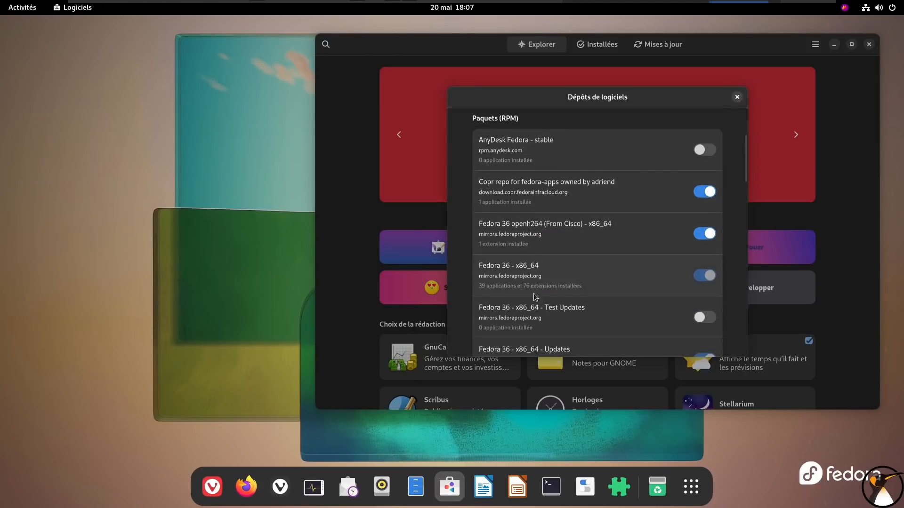
pyautogui.scroll(-13, 498, 281)
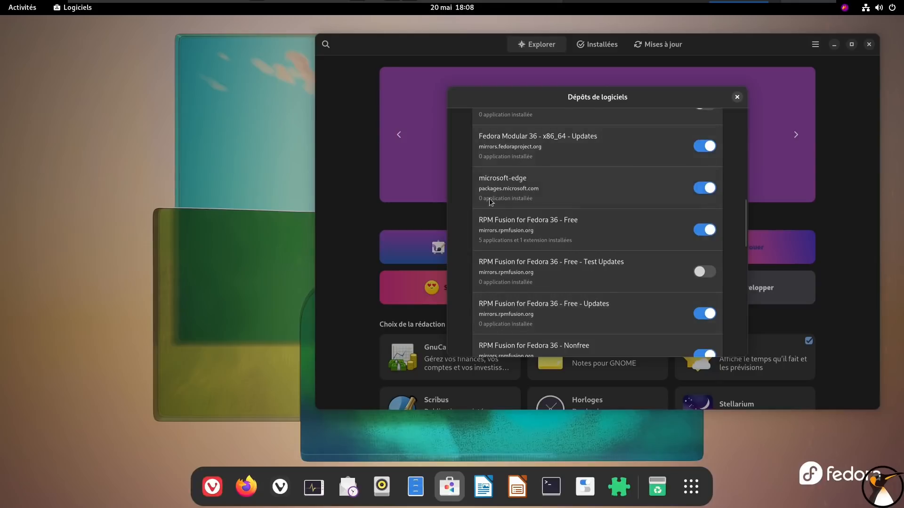
pyautogui.scroll(-10, 501, 181)
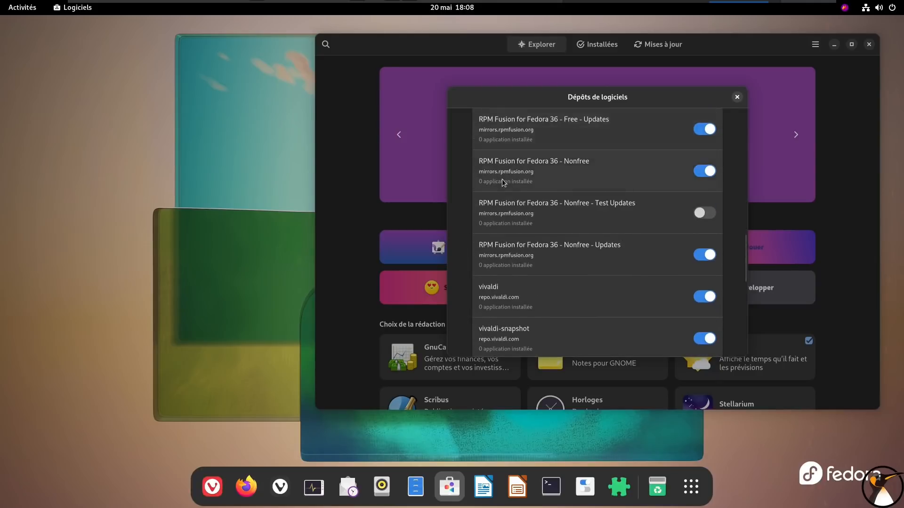
pyautogui.scroll(-13, 582, 252)
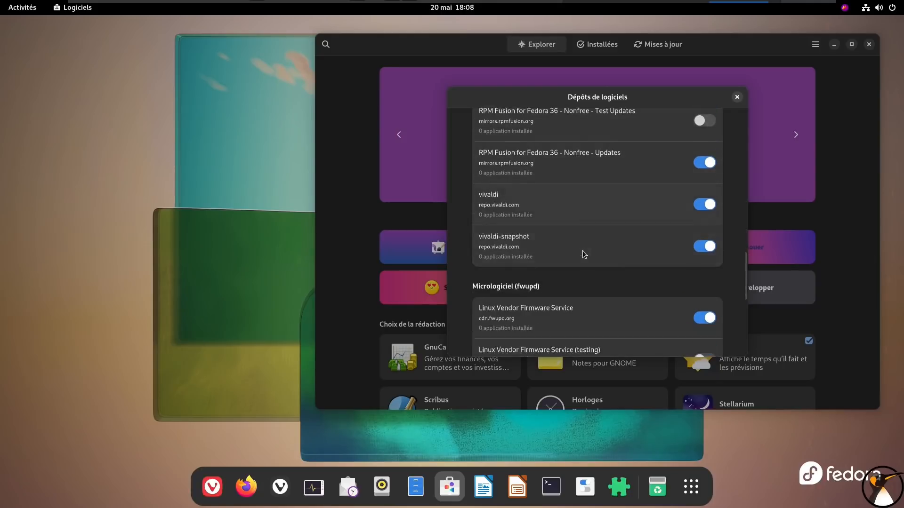
pyautogui.scroll(-1, 583, 254)
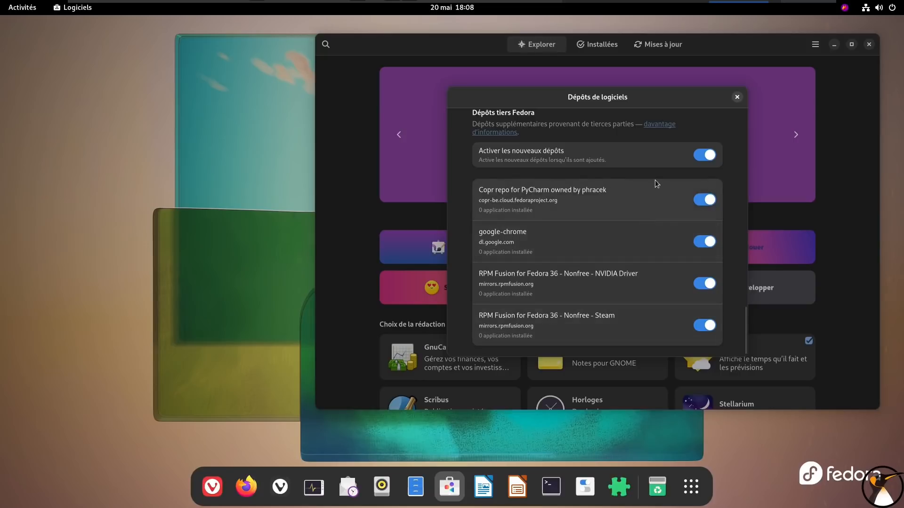
pyautogui.click(737, 97)
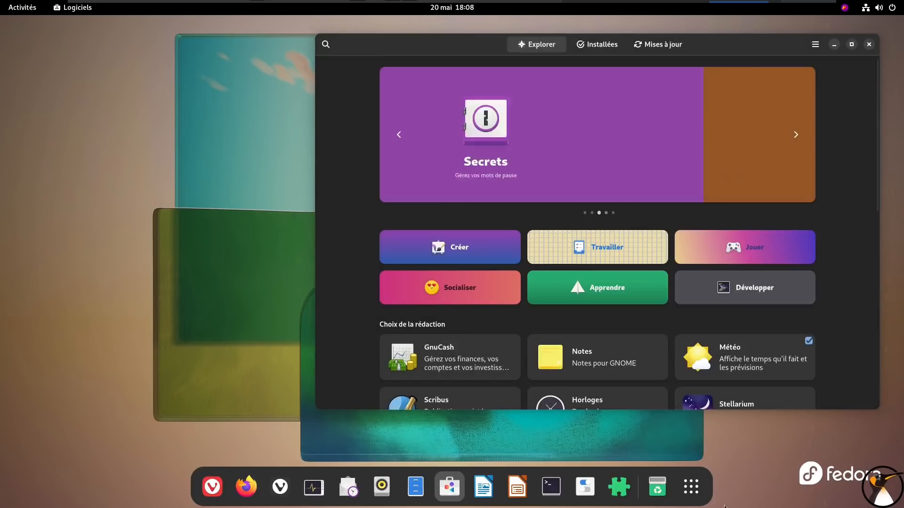
# Search the applications overview for "google"
pyautogui.press('super+a')
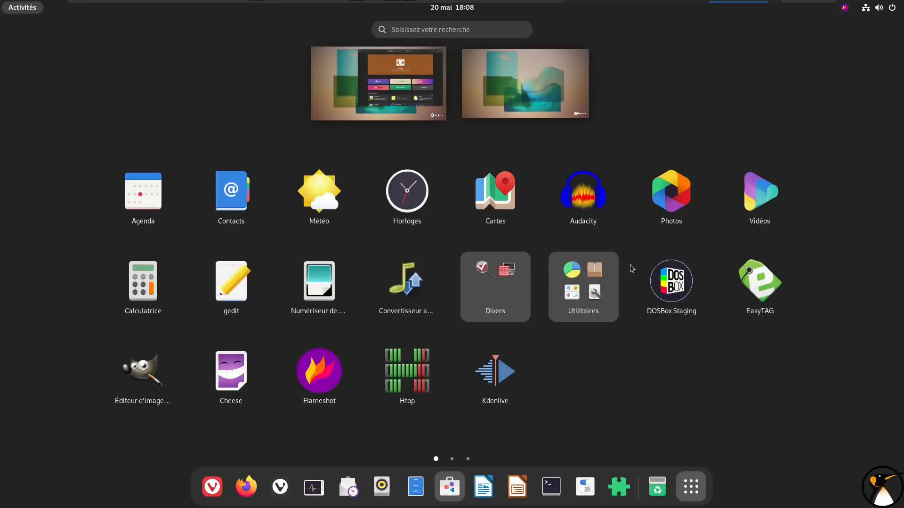
pyautogui.write('googlr')
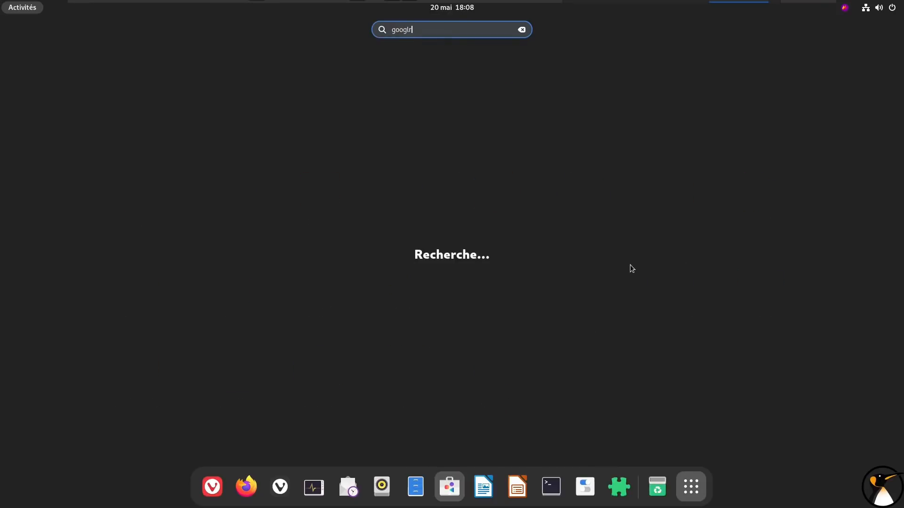
pyautogui.press('BackSpace')
pyautogui.write('e')
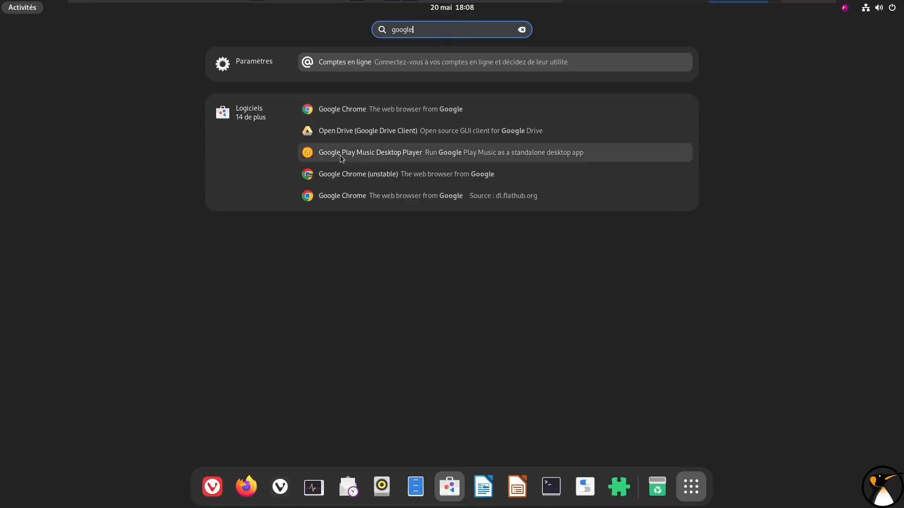
# Open the Google Chrome RPM entry from the search results, check its source and install it
pyautogui.click(422, 109)
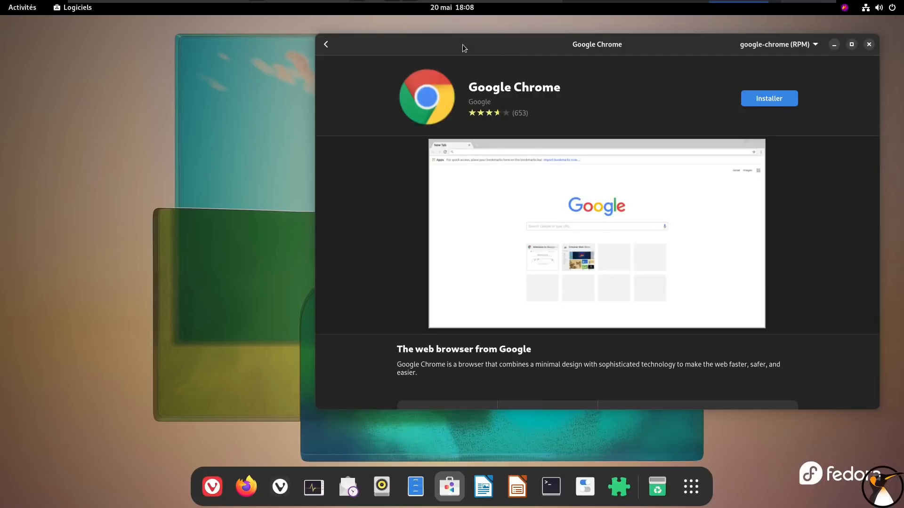
pyautogui.click(674, 55)
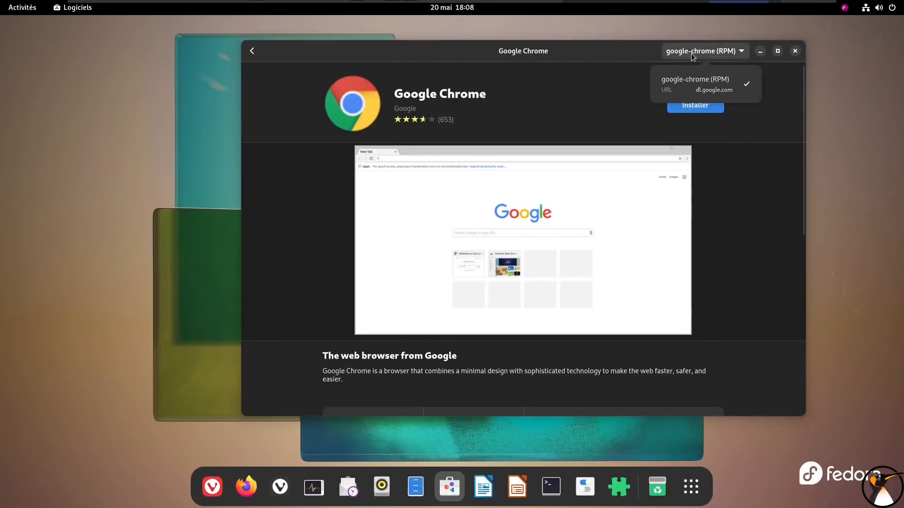
pyautogui.click(687, 114)
pyautogui.click(688, 106)
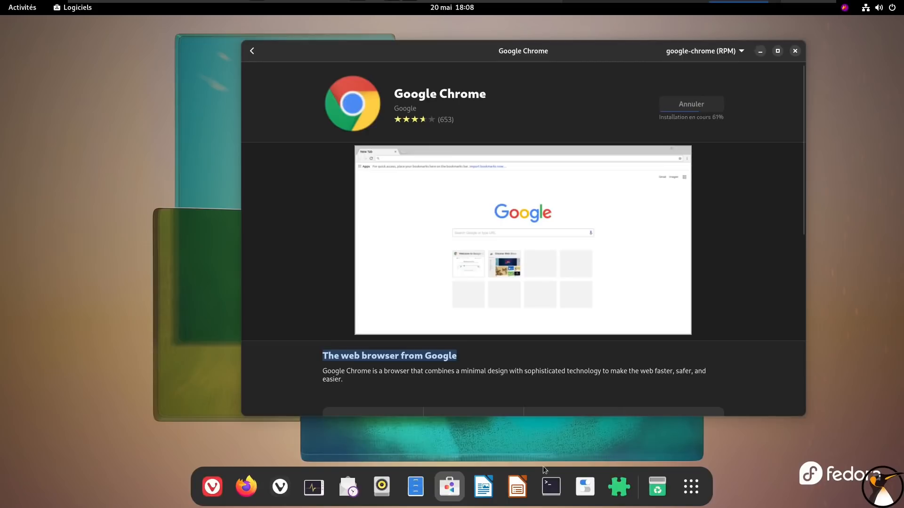
# Open LibreOffice Writer to check its appearance, dismiss the three information bars, and close it
pyautogui.click(495, 490)
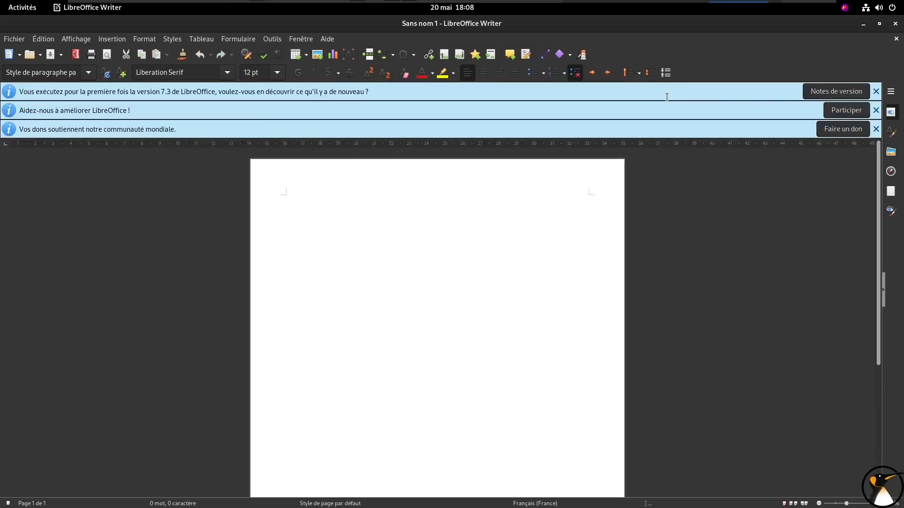
pyautogui.click(875, 92)
pyautogui.click(875, 92)
pyautogui.click(875, 93)
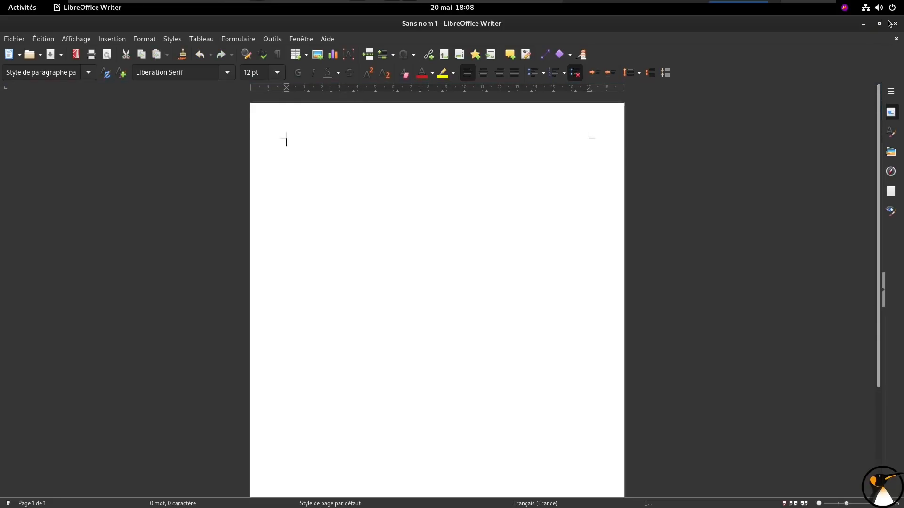
pyautogui.click(895, 23)
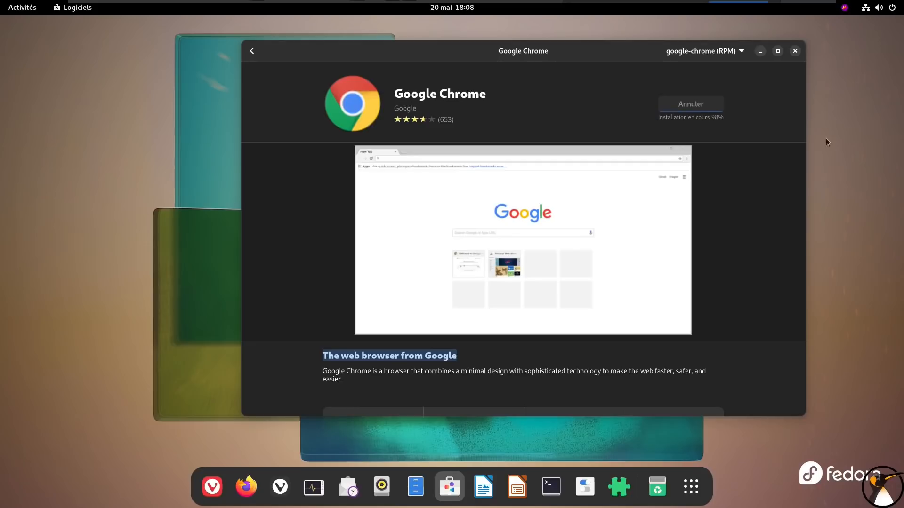
# List the installed Flatpak applications with "flatpak list" in an enlarged, maximised Terminal, and close it
pyautogui.click(688, 490)
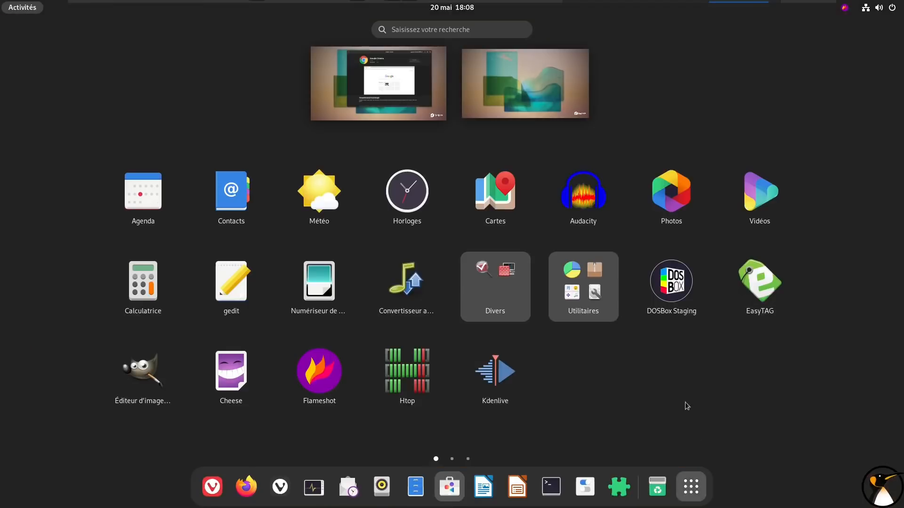
pyautogui.click(560, 494)
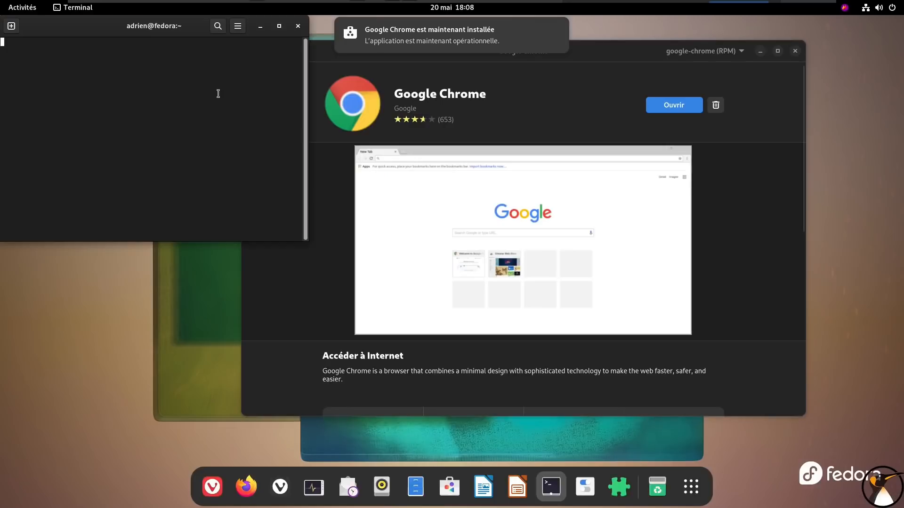
pyautogui.hotkey('ctrl', '+')
pyautogui.hotkey('ctrl', '+')
pyautogui.hotkey('ctrl', '+')
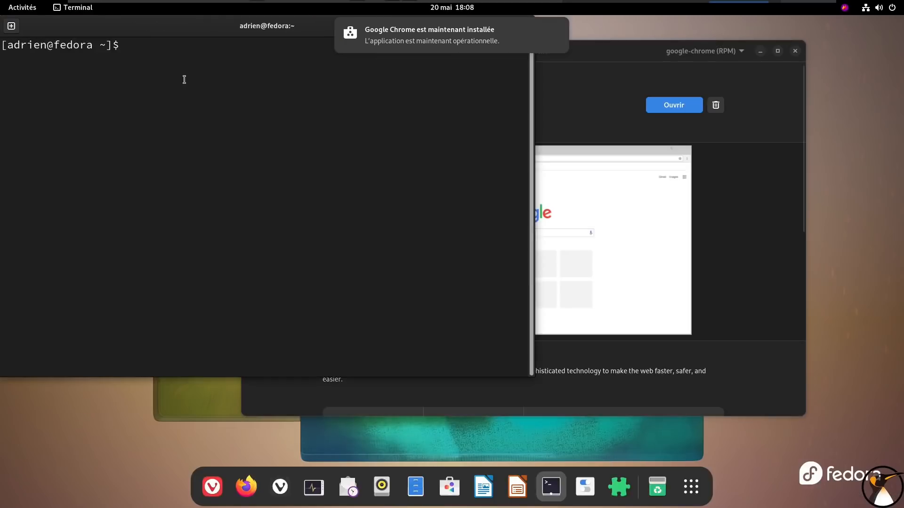
pyautogui.write('flatpak list')
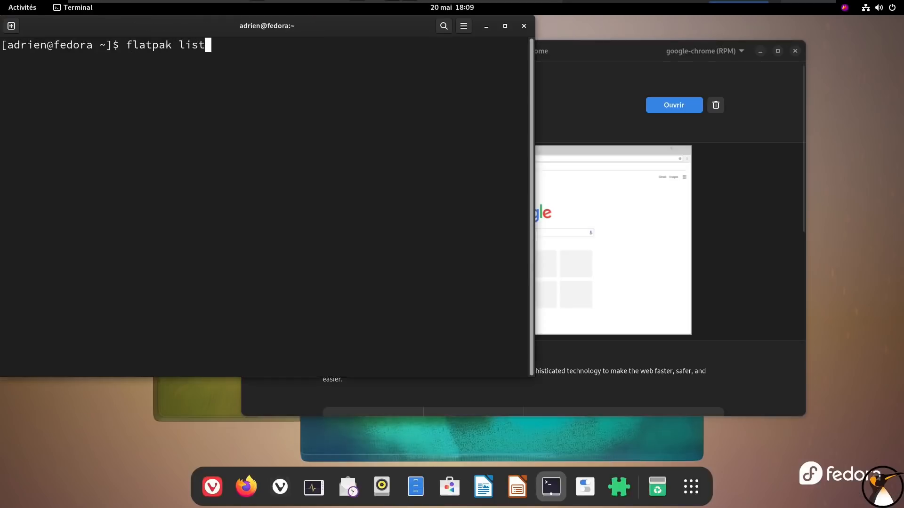
pyautogui.click(504, 27)
pyautogui.press('Return')
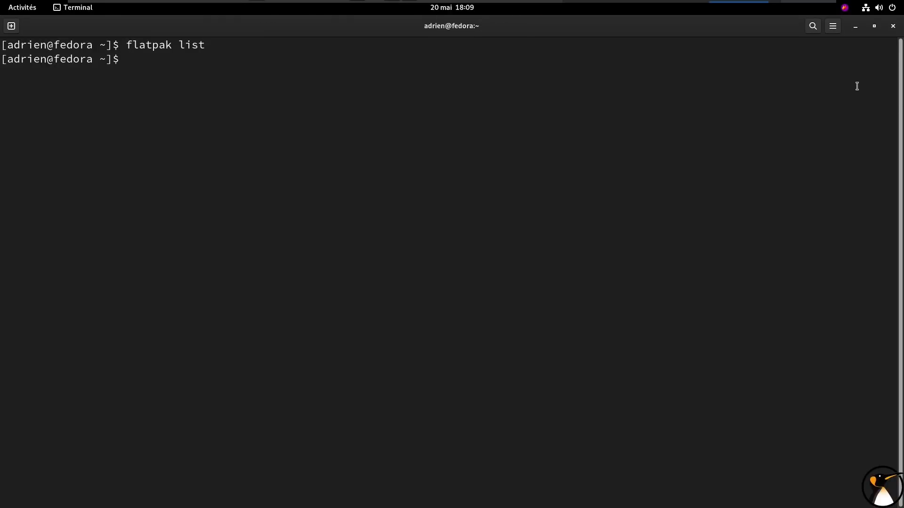
pyautogui.click(892, 26)
# Open EasyTAG to check its appearance, minimise the Logiciels window, and close EasyTAG
pyautogui.click(690, 486)
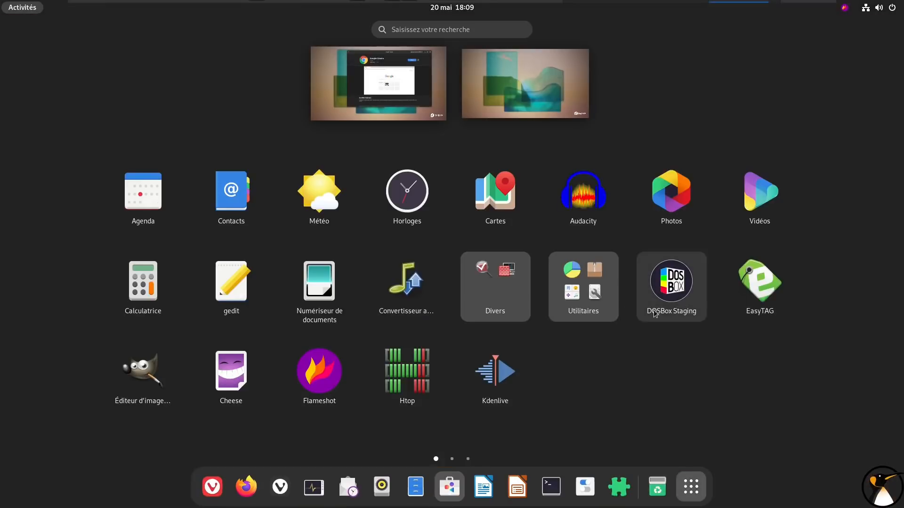
pyautogui.click(759, 282)
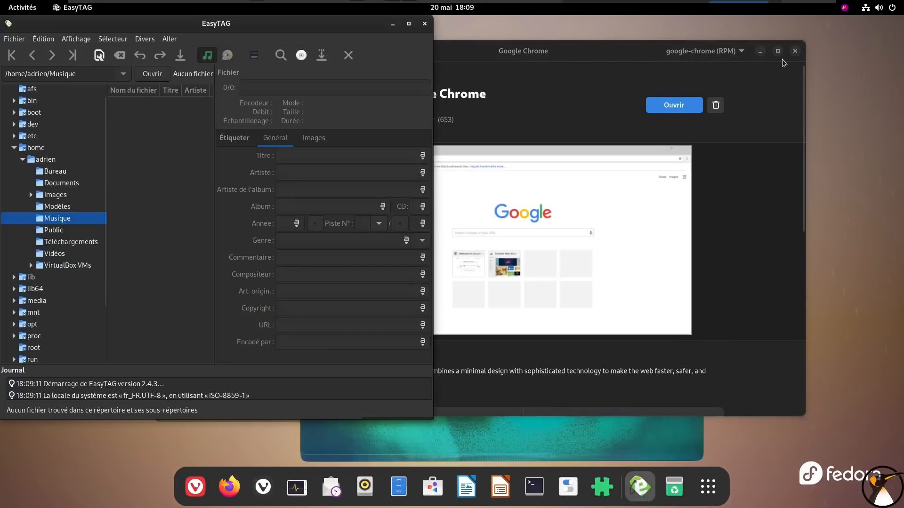
pyautogui.click(760, 51)
pyautogui.moveTo(323, 21); pyautogui.dragTo(461, 36)
pyautogui.click(562, 39)
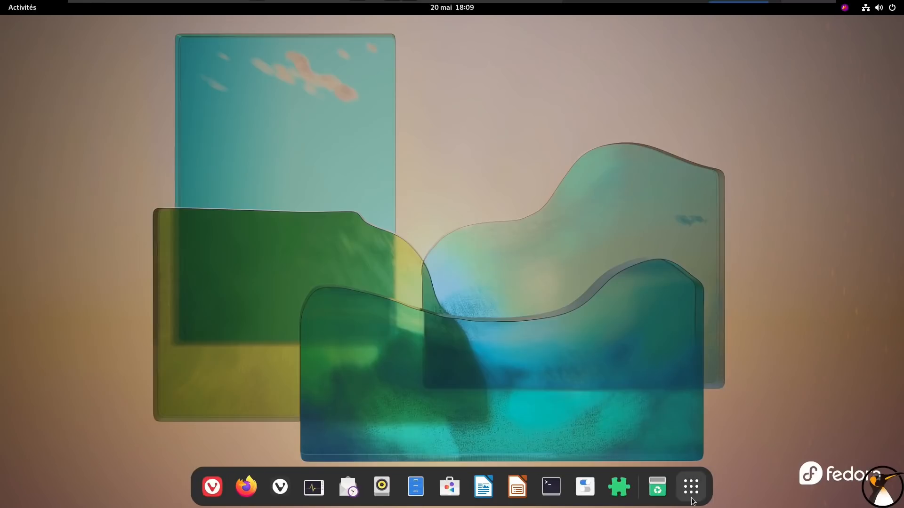
# Launch Kdenlive and set its interface style to Adwaita-Dark
pyautogui.click(691, 486)
pyautogui.click(501, 385)
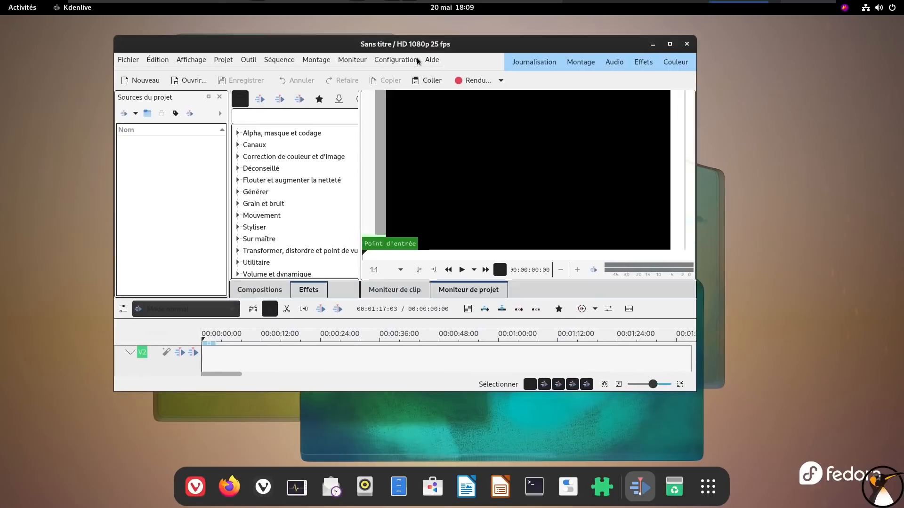
pyautogui.click(398, 59)
pyautogui.moveTo(411, 118)
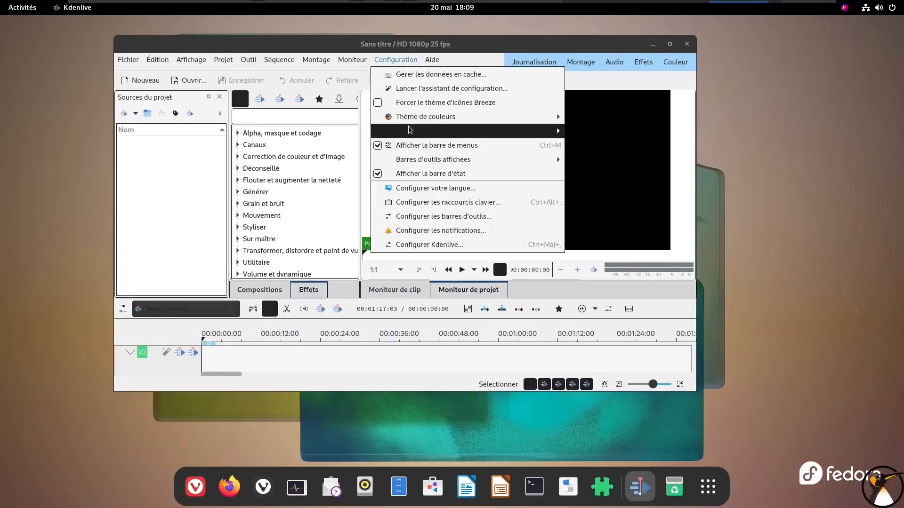
pyautogui.moveTo(432, 132)
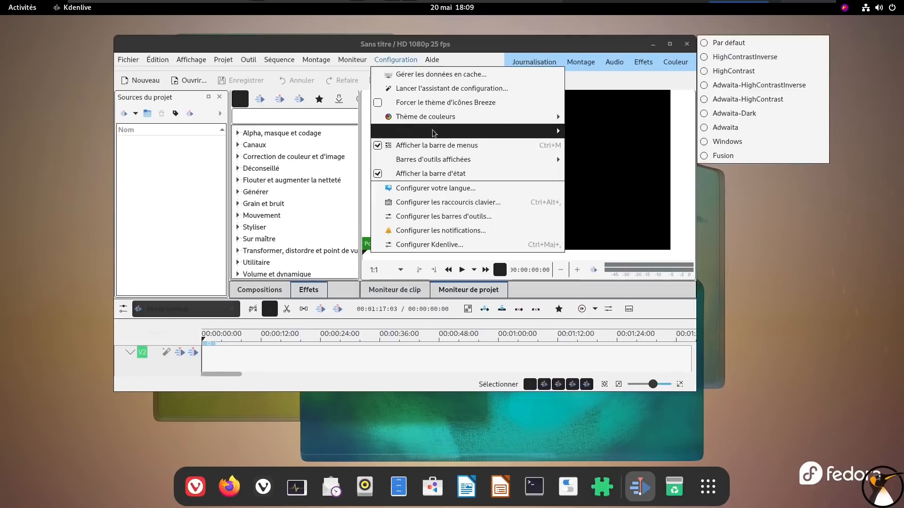
pyautogui.click(753, 114)
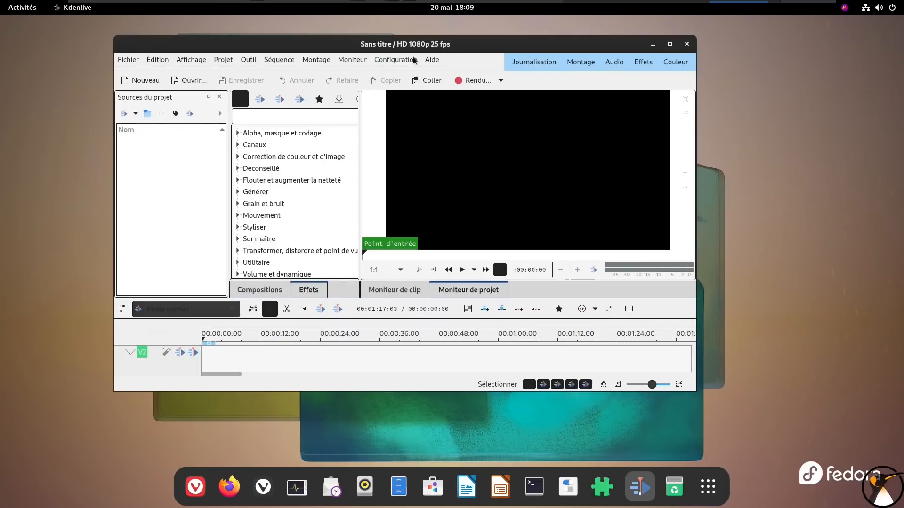
# Check the colour themes available in Kdenlive's configuration and close the application
pyautogui.click(413, 60)
pyautogui.moveTo(411, 118)
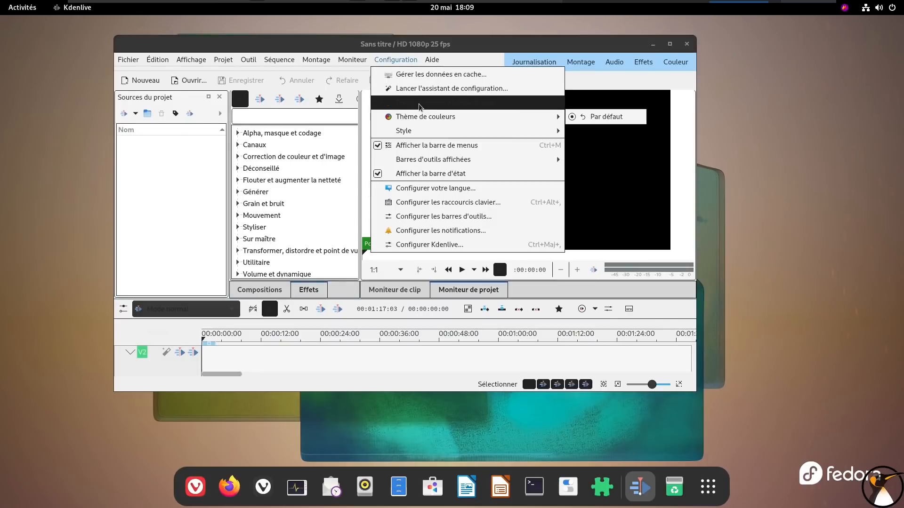
pyautogui.click(686, 45)
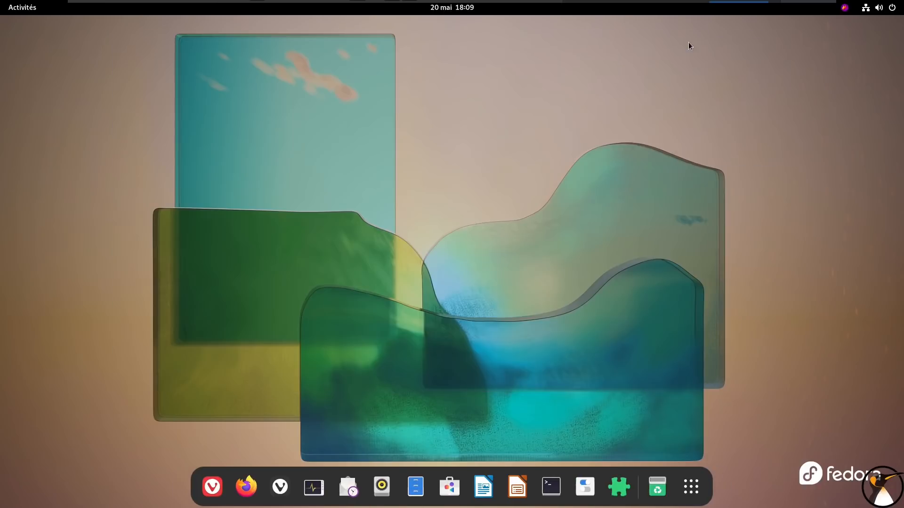
# Relaunch Kdenlive, inspect its interface in a maximised window, and close it
pyautogui.click(690, 487)
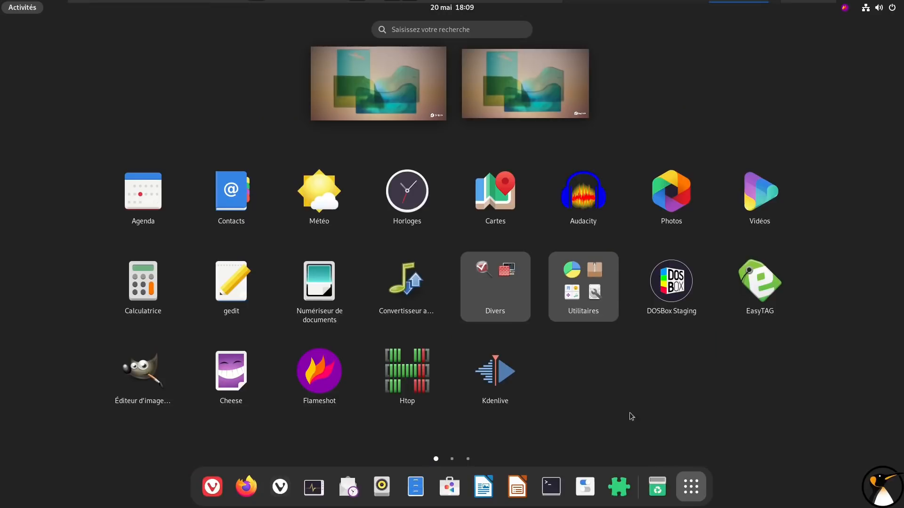
pyautogui.click(507, 391)
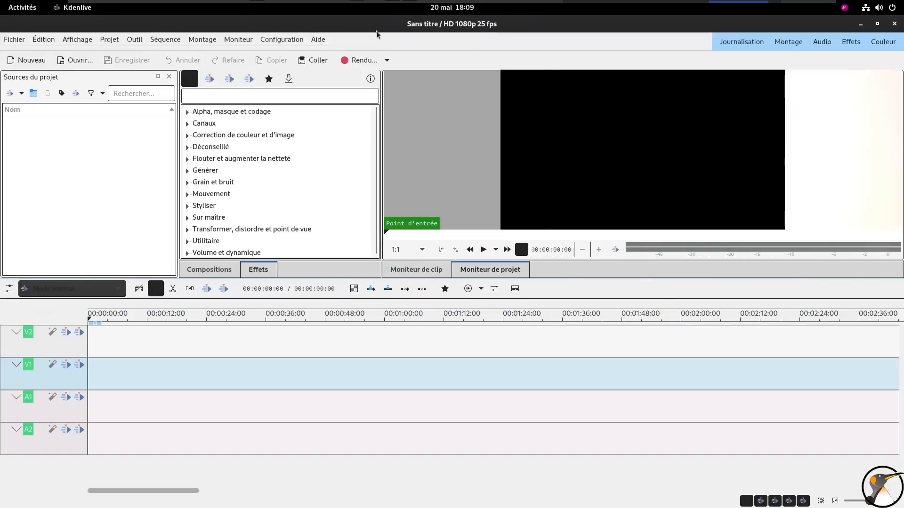
pyautogui.click(548, 24)
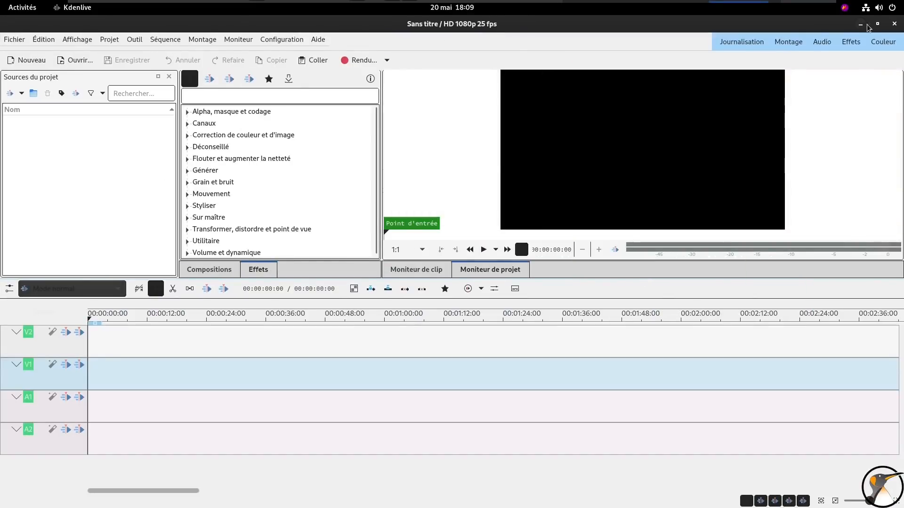
pyautogui.click(894, 24)
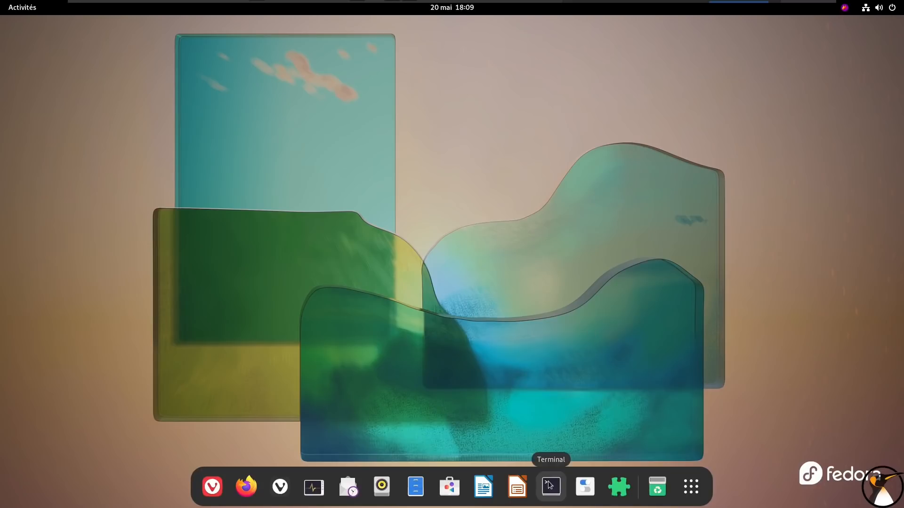
# Search Paquets for "breeze", install the plasma-breeze package, and close the package manager
pyautogui.click(691, 486)
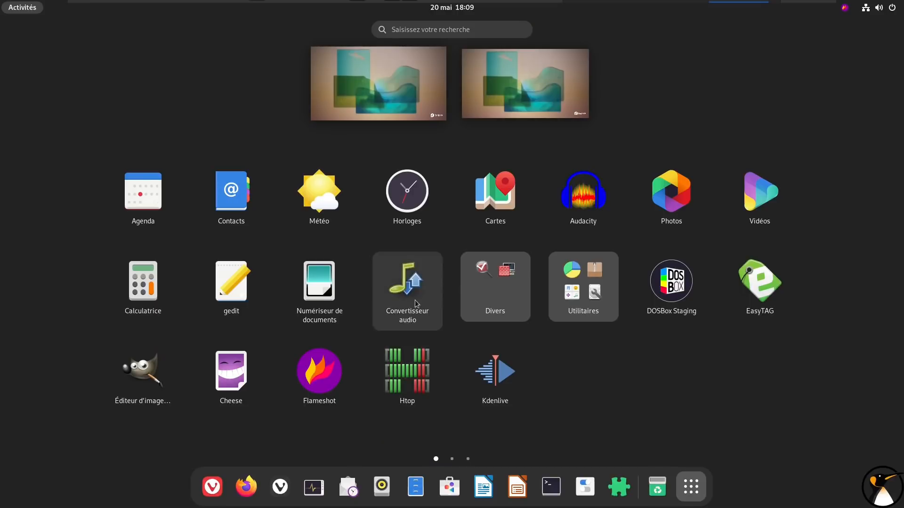
pyautogui.scroll(-1, 351, 306)
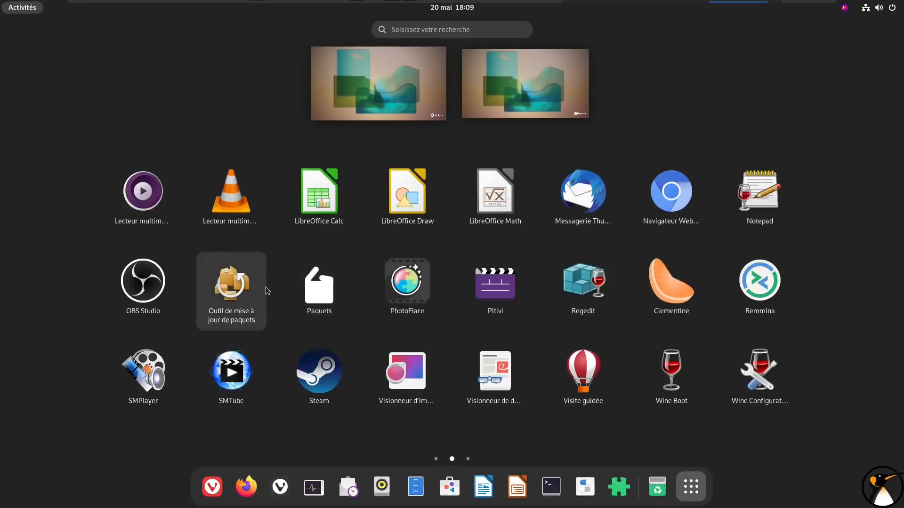
pyautogui.click(303, 283)
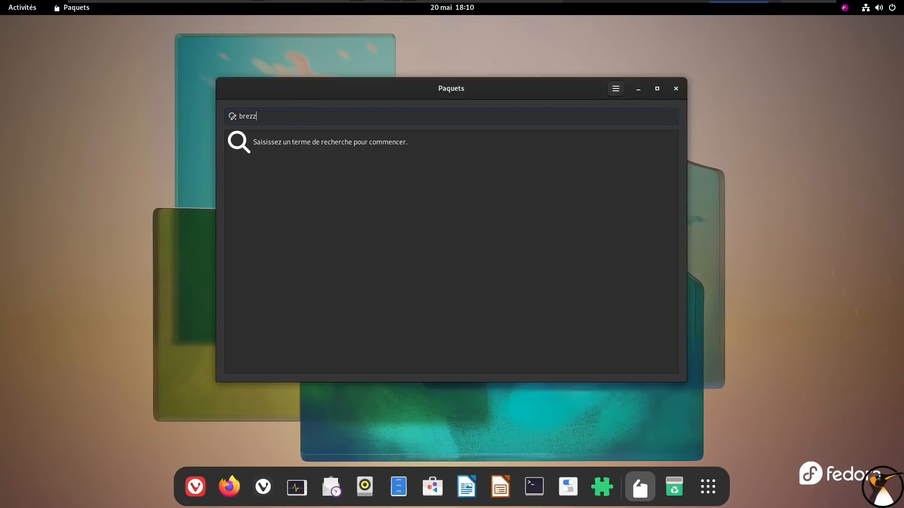
pyautogui.write('breeze')
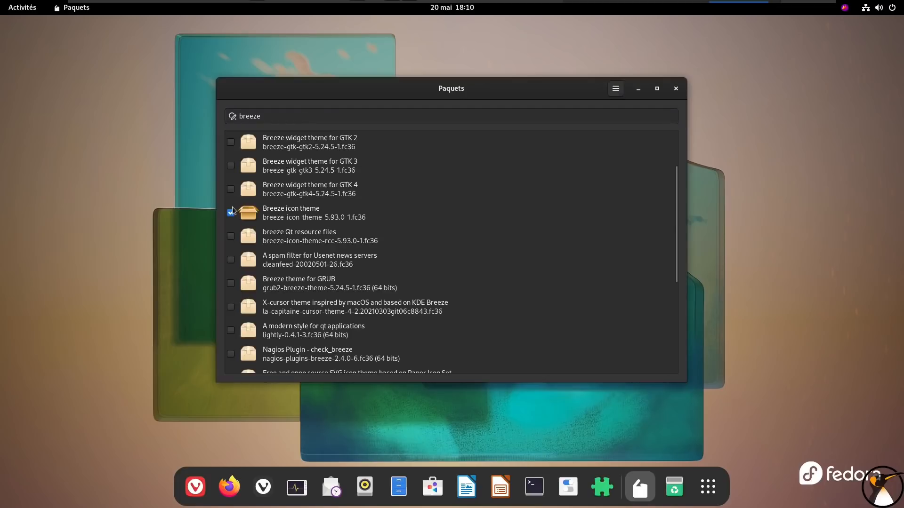
pyautogui.scroll(-5, 237, 261)
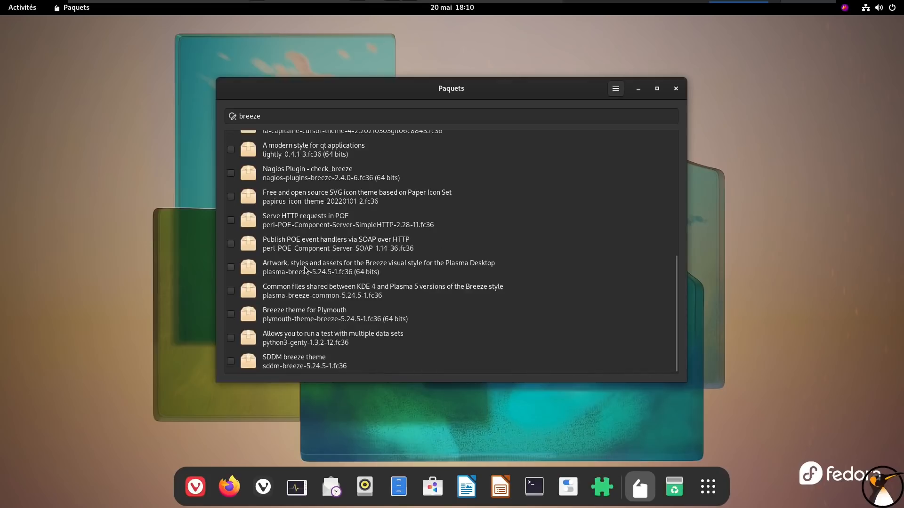
pyautogui.click(233, 268)
pyautogui.click(607, 96)
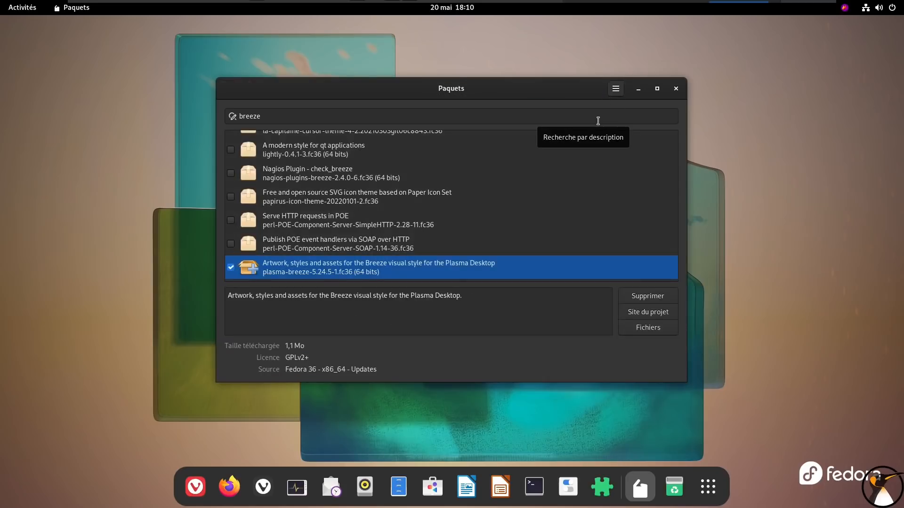
pyautogui.click(675, 88)
# Relaunch Kdenlive and switch its interface style to Adwaita
pyautogui.click(690, 487)
pyautogui.click(525, 385)
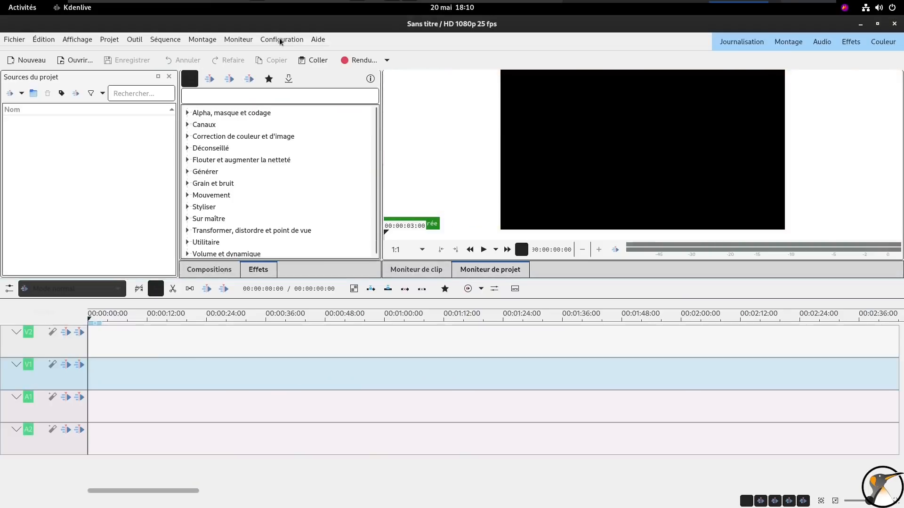
pyautogui.click(281, 39)
pyautogui.click(283, 40)
pyautogui.click(282, 40)
pyautogui.moveTo(288, 97)
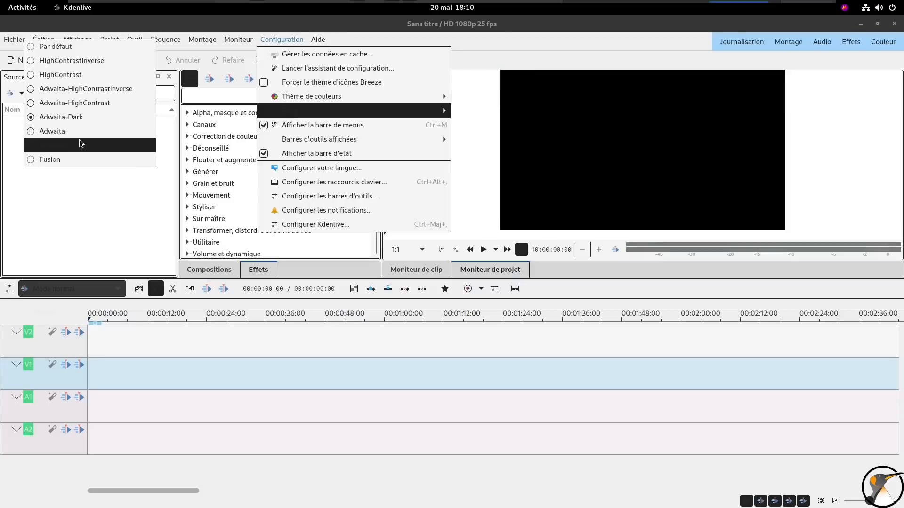
pyautogui.click(81, 143)
# Set Kdenlive's interface style back to Adwaita-Dark and close the application
pyautogui.click(278, 40)
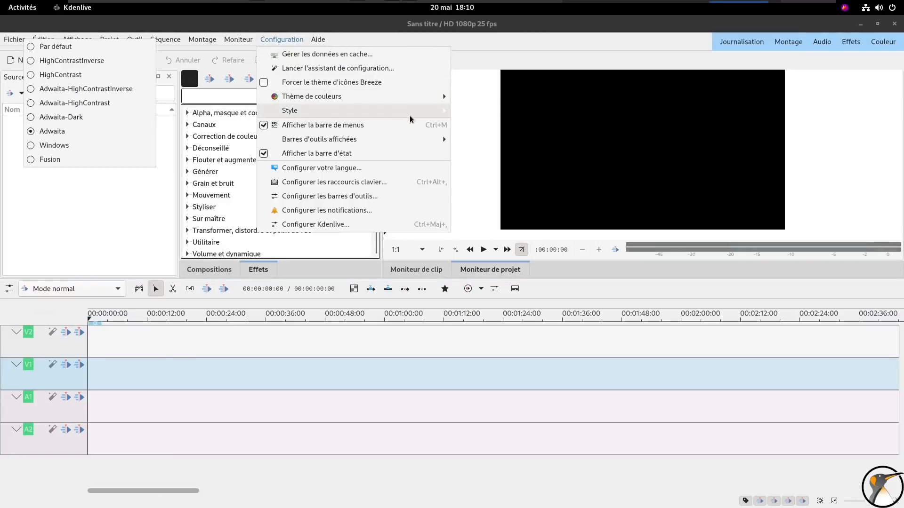
pyautogui.click(60, 117)
pyautogui.click(297, 42)
pyautogui.click(296, 43)
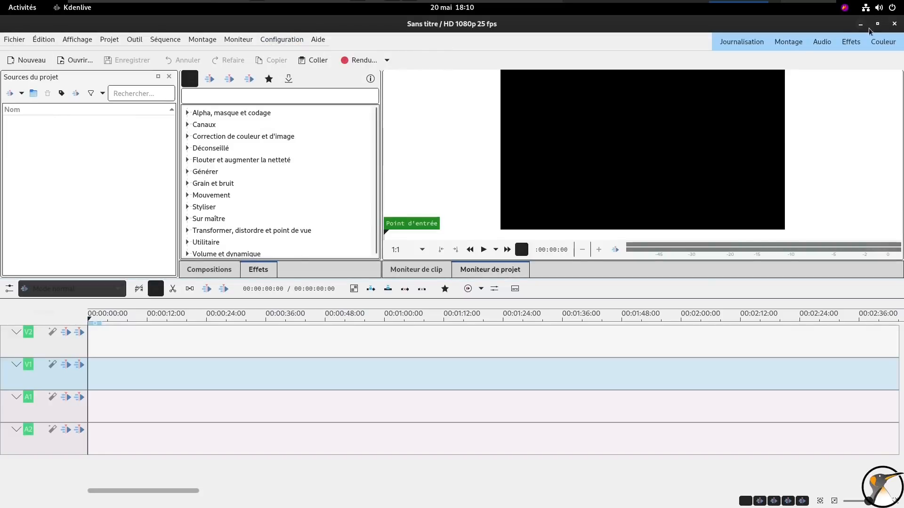
pyautogui.click(893, 25)
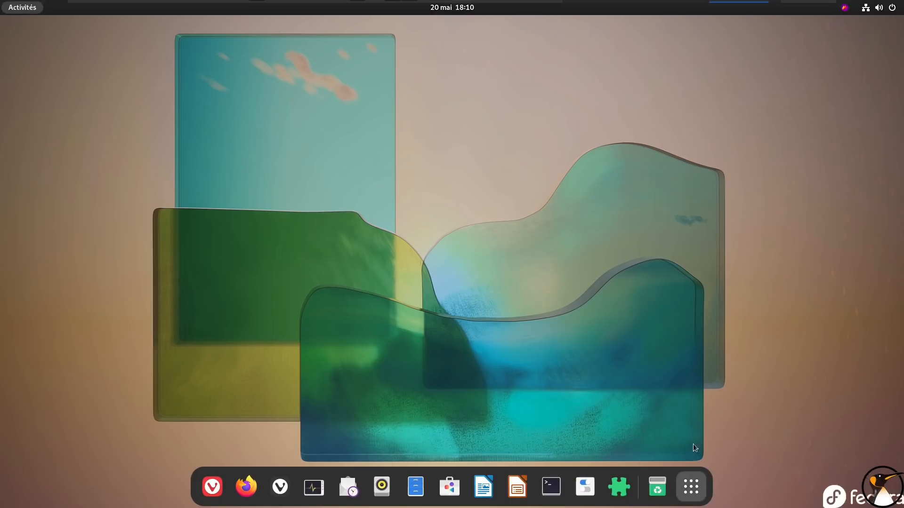
# Launch SMPlayer from the application grid, look at its interface theme, and quit it
pyautogui.press('super+a')
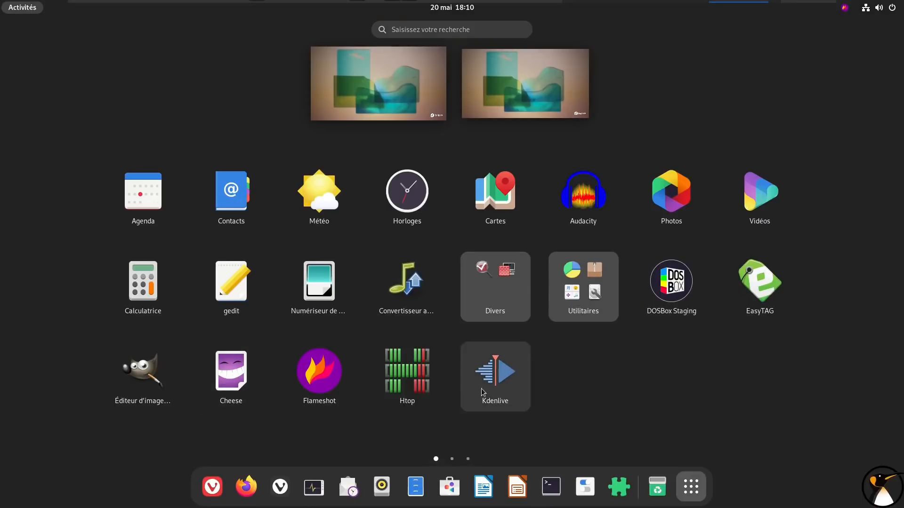
pyautogui.scroll(-1, 482, 385)
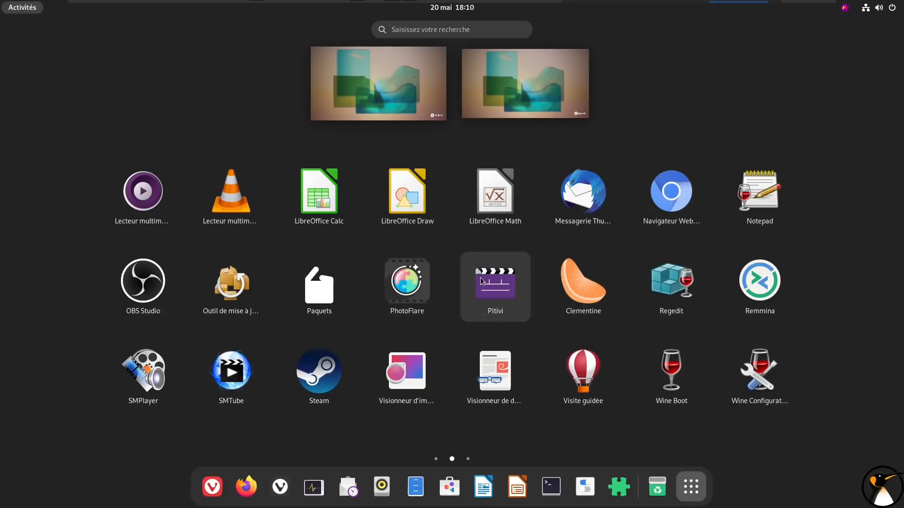
pyautogui.click(151, 357)
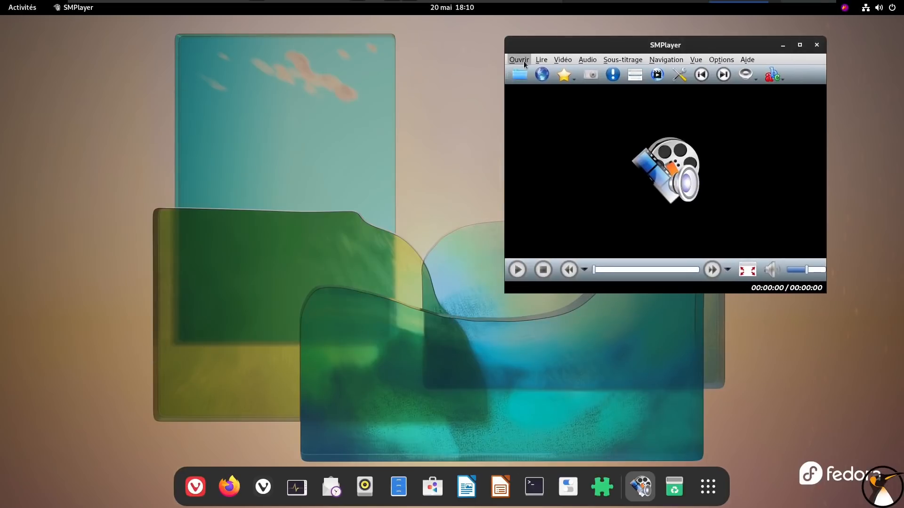
pyautogui.click(520, 60)
pyautogui.click(530, 187)
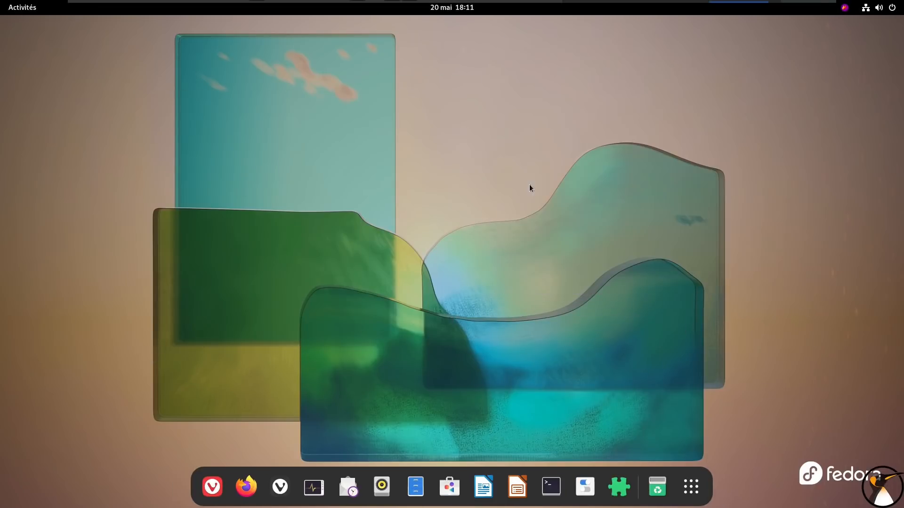
# Launch PhotoFlare from the application grid, look at its interface theme, and close it
pyautogui.click(690, 486)
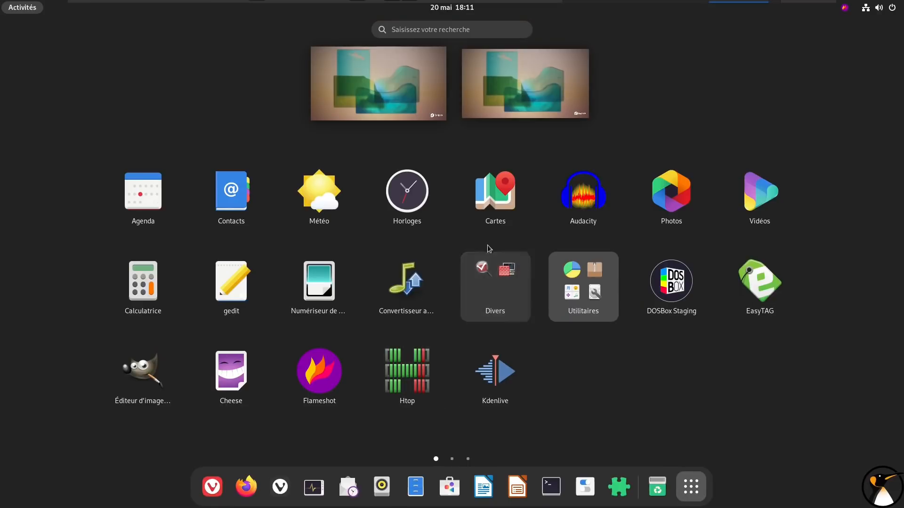
pyautogui.scroll(-1, 560, 361)
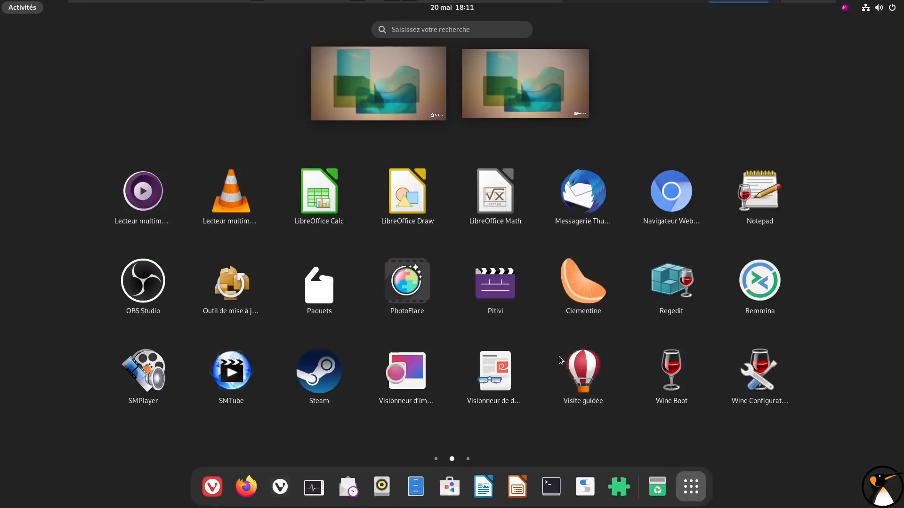
pyautogui.click(418, 292)
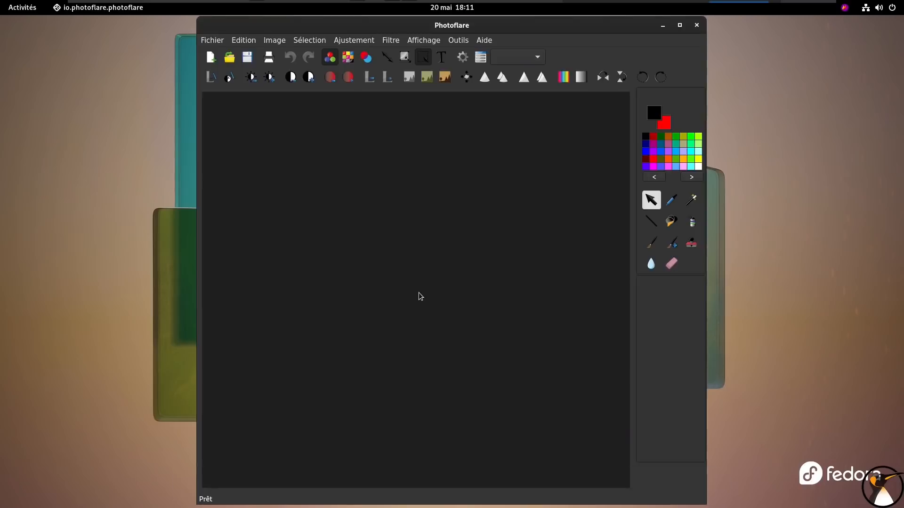
pyautogui.click(697, 25)
# Open a terminal with enlarged text and run "rpm -qa | grep photofl" to find the installed PhotoFlare package
pyautogui.click(550, 486)
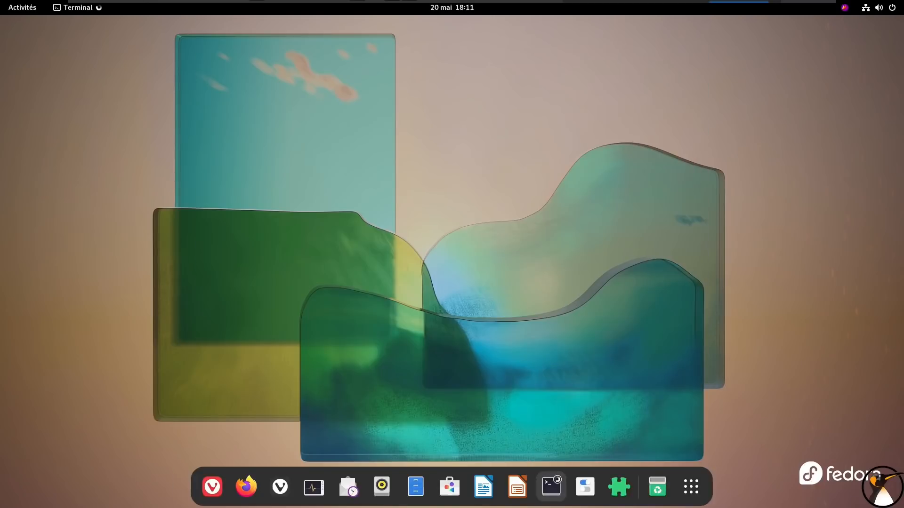
pyautogui.click(422, 40)
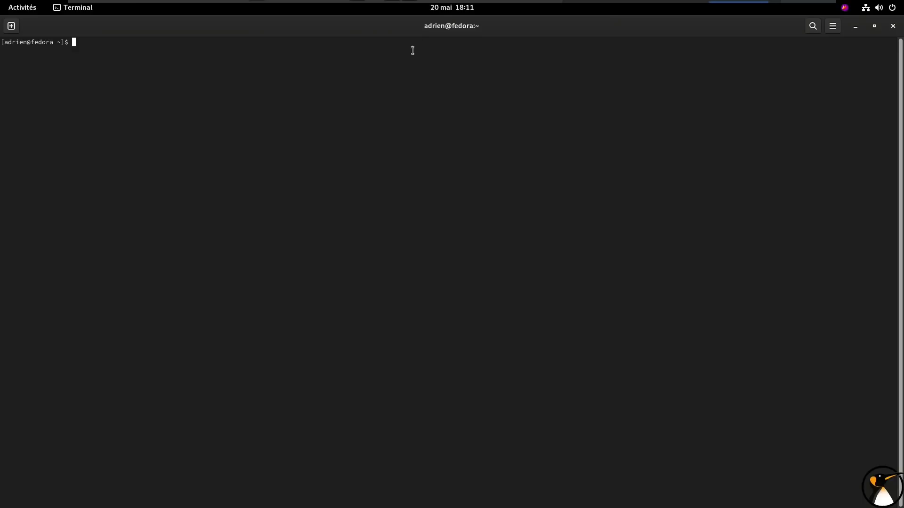
pyautogui.hotkey('ctrl', '+')
pyautogui.hotkey('ctrl', '+')
pyautogui.hotkey('ctrl', '+')
pyautogui.write('rpm ')
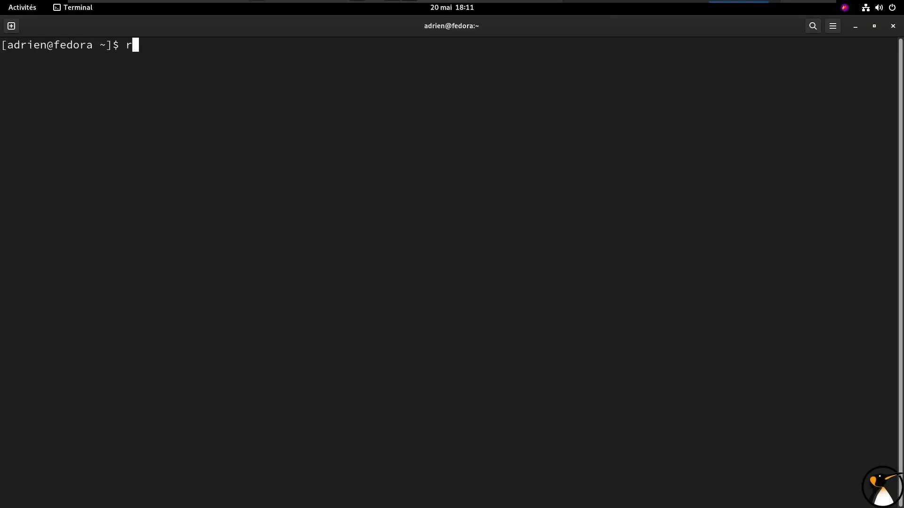
pyautogui.write('-qa | grep photofl')
pyautogui.press('Return')
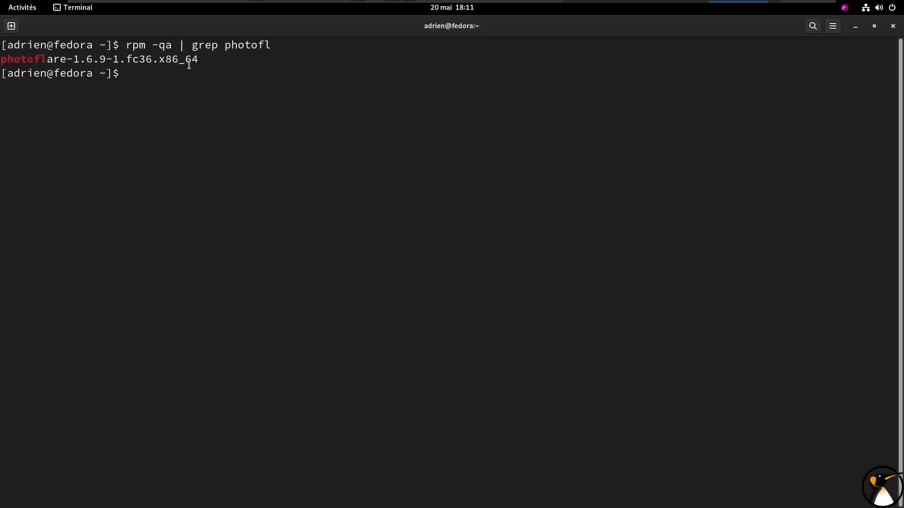
# Run "rpm -qi" on the photoflare-1.6.9-1.fc36.x86_64 package and highlight its Vendor value
pyautogui.write('rpm -qi')
pyautogui.doubleClick(76, 59)
pyautogui.middleClick(76, 59)
pyautogui.press('Return')
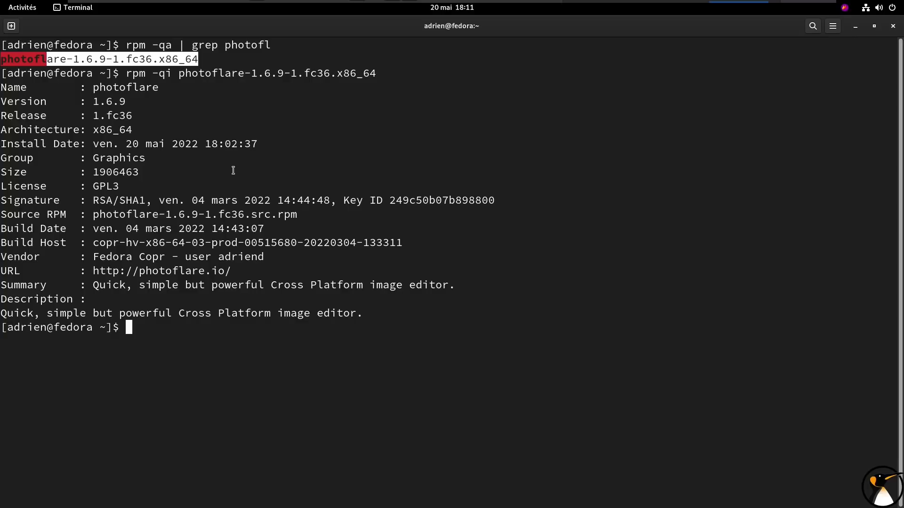
pyautogui.moveTo(87, 256); pyautogui.dragTo(281, 257)
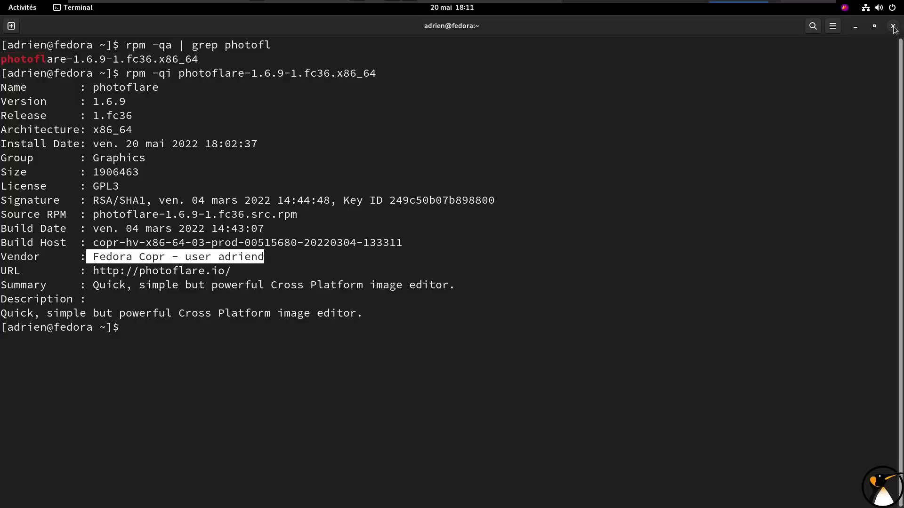
# Run "rpm -qa | grep kden" to find the installed Kdenlive package
pyautogui.click(634, 157)
pyautogui.write('r')
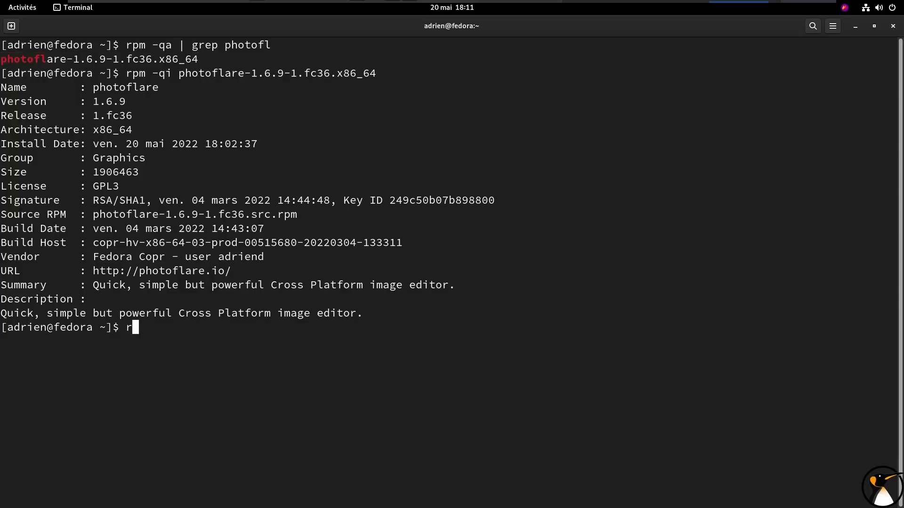
pyautogui.write('pm -qa | grep kden')
pyautogui.press('Return')
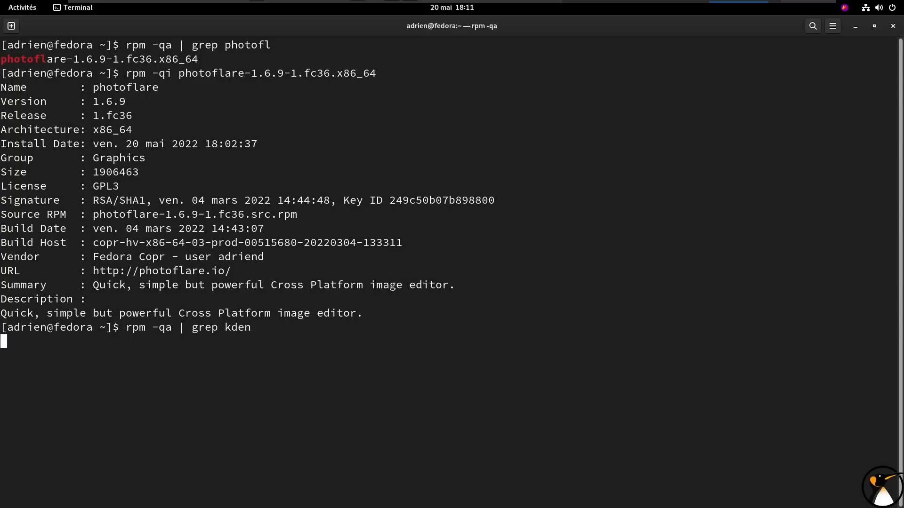
# Query the details of the kdenlive-22.04.0-1.fc36.x86_64 package with "rpm -qi" and check its packager and vendor
pyautogui.write('rpm -qi')
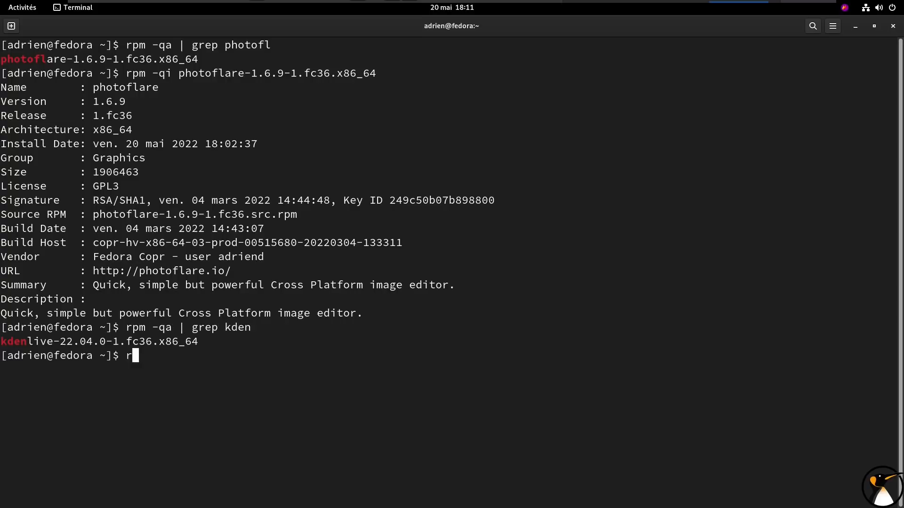
pyautogui.doubleClick(86, 341)
pyautogui.middleClick(86, 342)
pyautogui.press('Return')
pyautogui.moveTo(2, 383); pyautogui.dragTo(1, 411)
pyautogui.click(393, 325)
# Run "dnf search breeze" to search the repositories for Breeze packages
pyautogui.write('sudo')
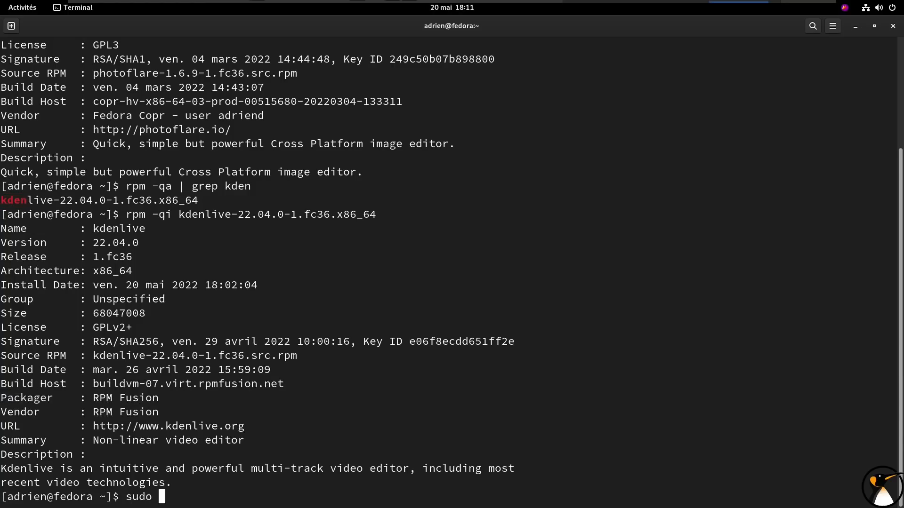
pyautogui.press('BackSpace')
pyautogui.press('BackSpace')
pyautogui.press('BackSpace')
pyautogui.press('BackSpace')
pyautogui.press('BackSpace')
pyautogui.write('dnf search breeze')
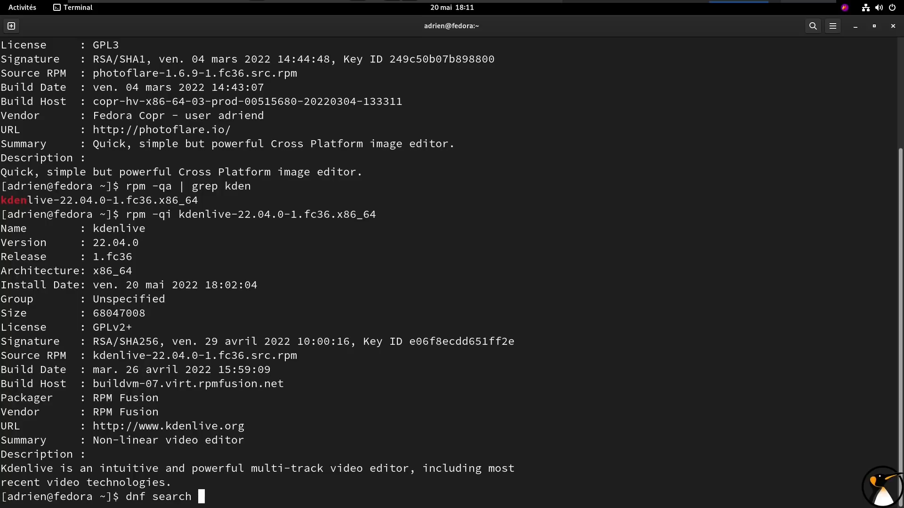
pyautogui.press('Return')
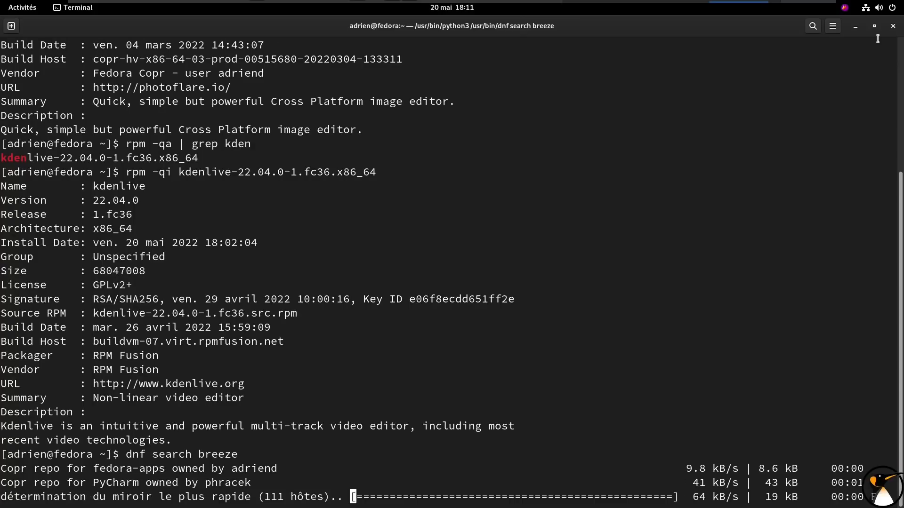
# Minimise the terminal during the package search and launch Audacity from the application grid
pyautogui.click(857, 30)
pyautogui.click(696, 497)
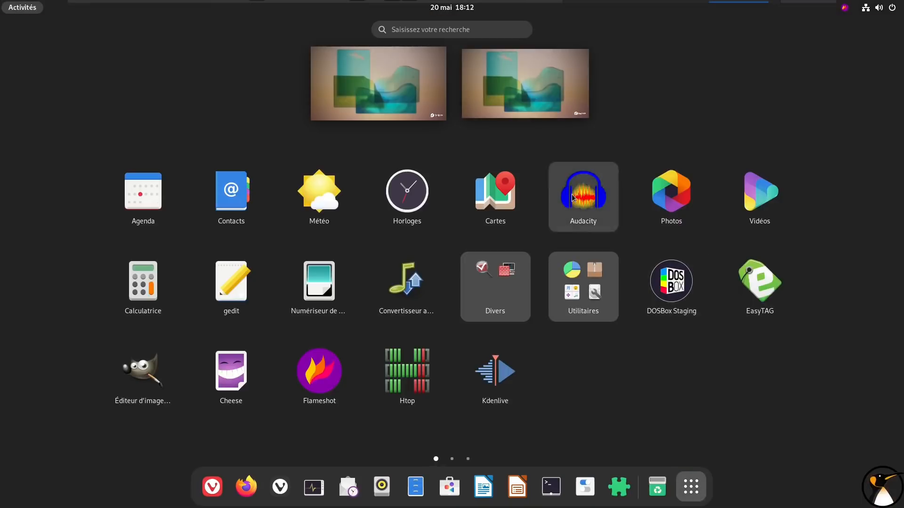
pyautogui.click(588, 207)
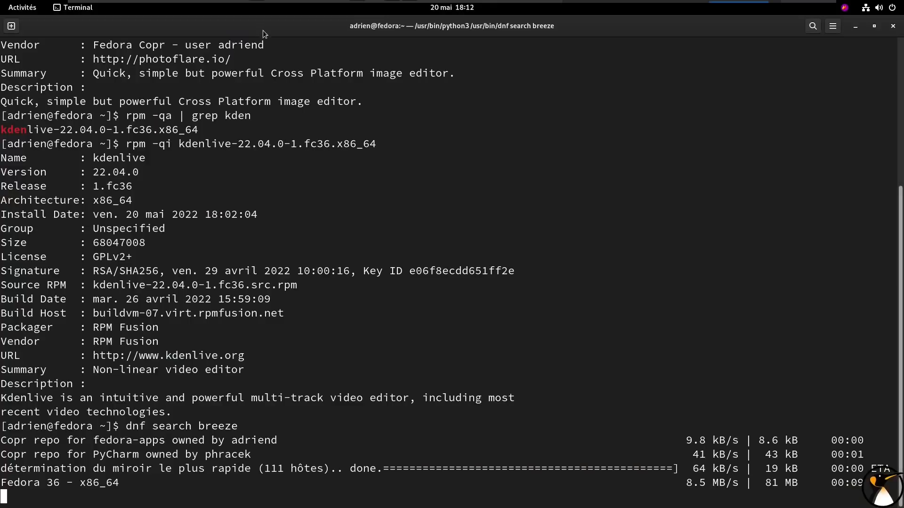
# Run "rpm -qa | grep audacity" in a new enlarged terminal tab, highlight the package name, close the tab and minimise the terminal
pyautogui.hotkey('ctrl', 'shift', 't')
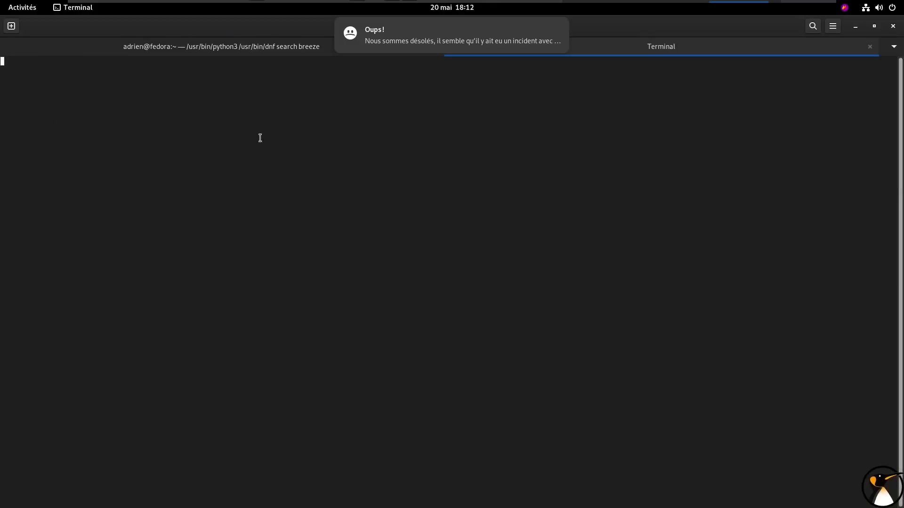
pyautogui.hotkey('ctrl', '+')
pyautogui.hotkey('ctrl', '+')
pyautogui.write('rpm -qa ')
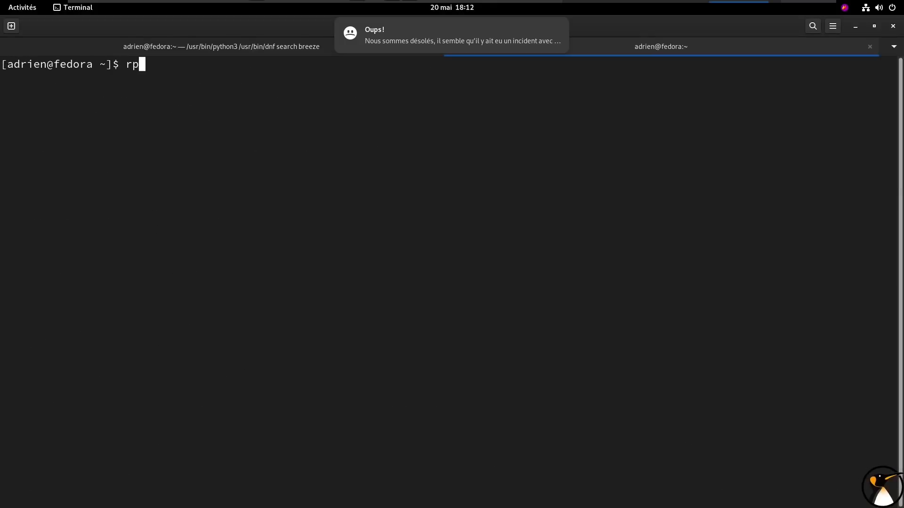
pyautogui.write('| ')
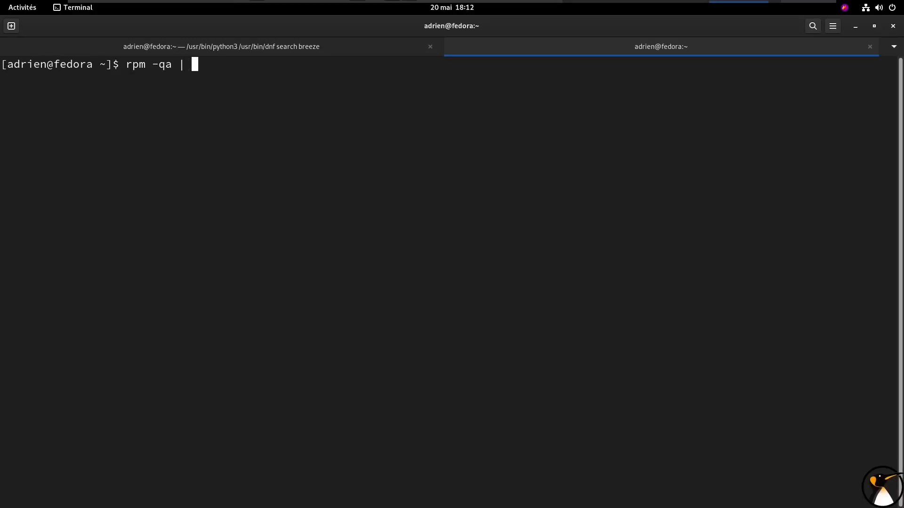
pyautogui.write('grep audacity')
pyautogui.press('Return')
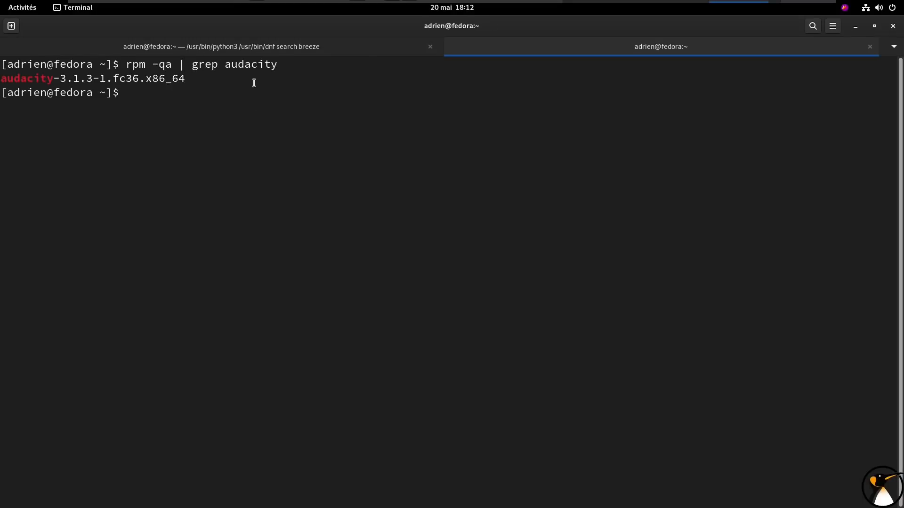
pyautogui.doubleClick(148, 78)
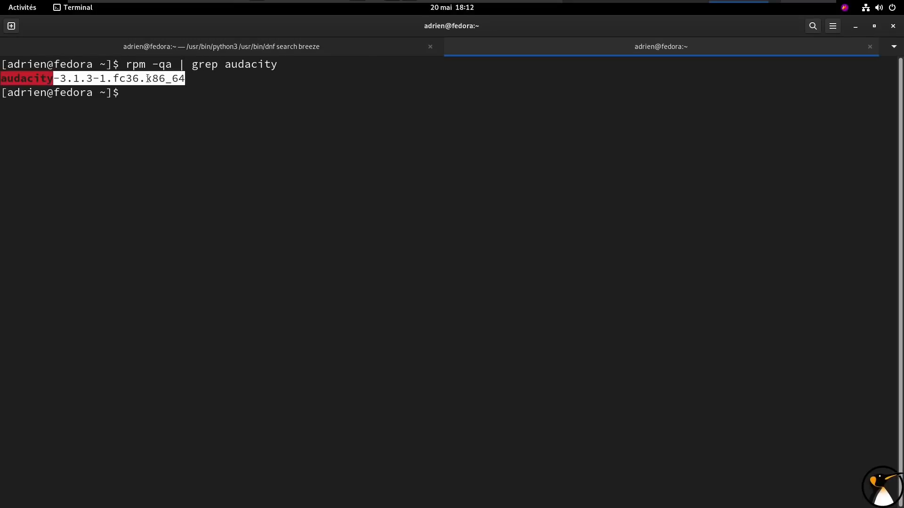
pyautogui.click(870, 47)
pyautogui.click(855, 26)
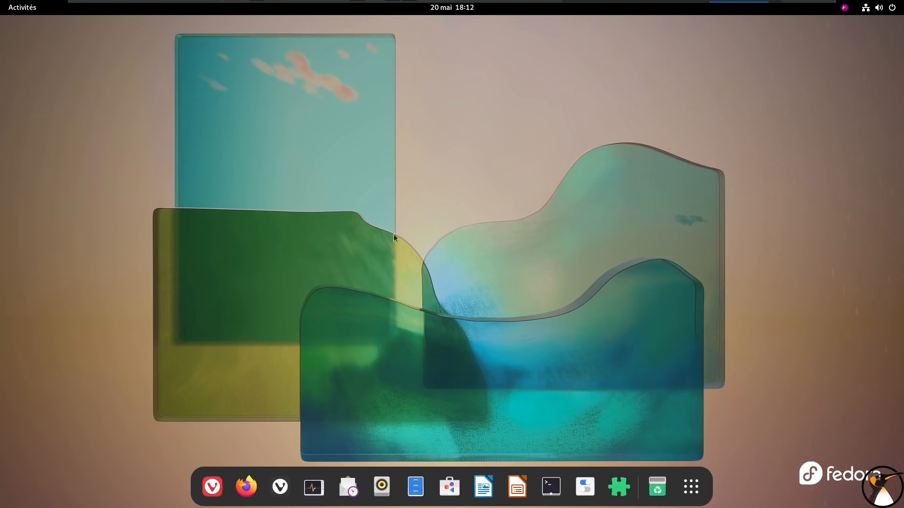
# Try to launch Audacity again and open the latest incident notification in the problem reporting tool
pyautogui.click(688, 487)
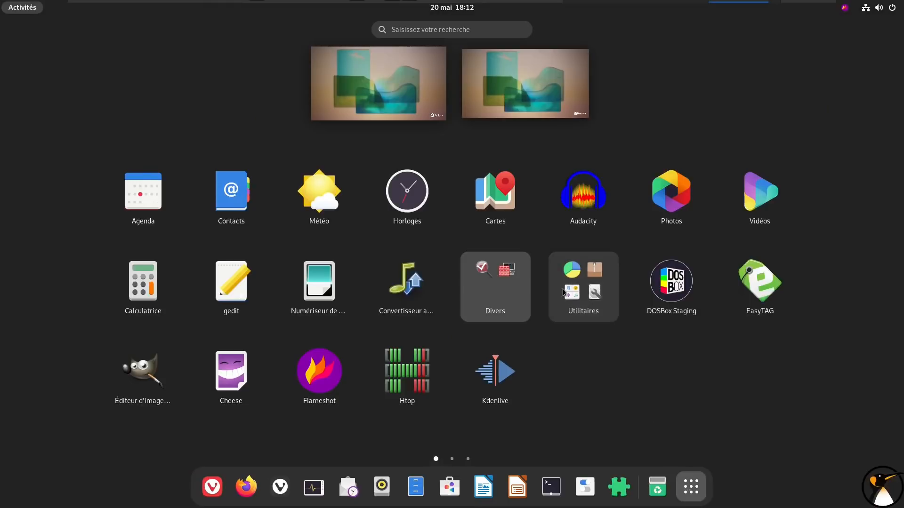
pyautogui.click(578, 208)
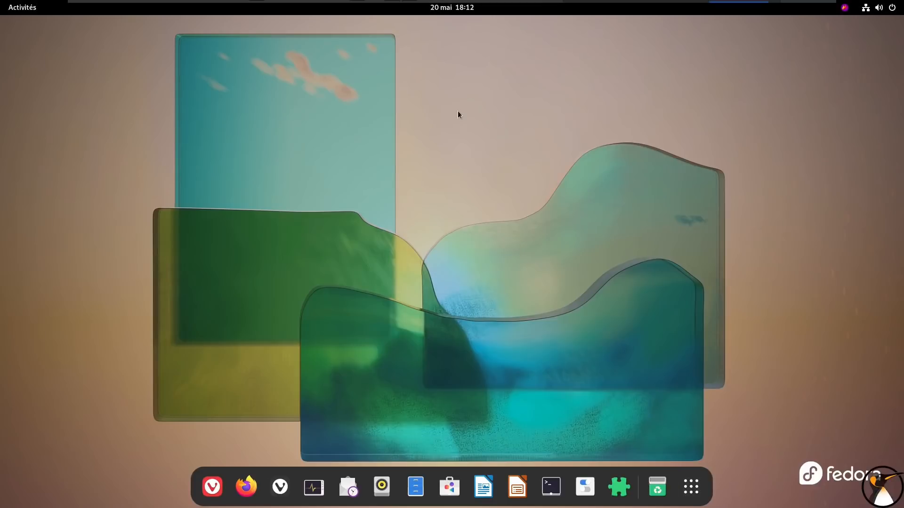
pyautogui.click(451, 14)
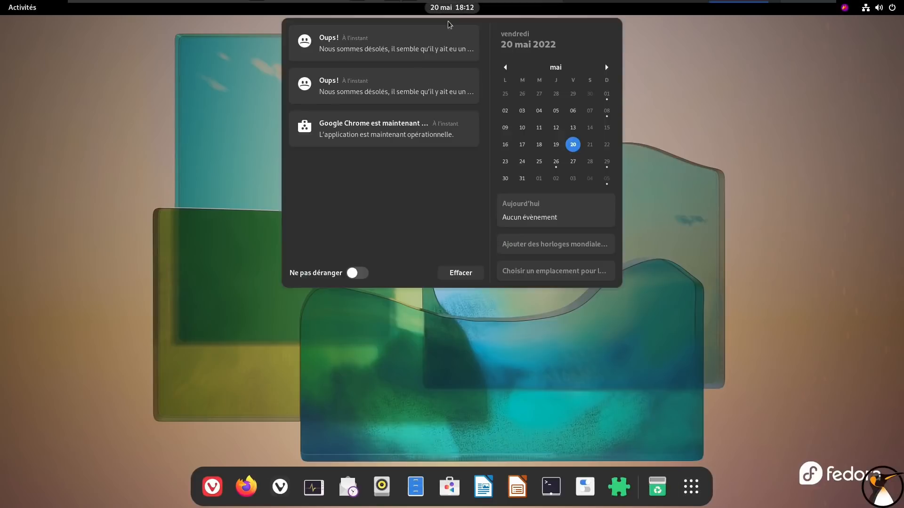
pyautogui.click(400, 51)
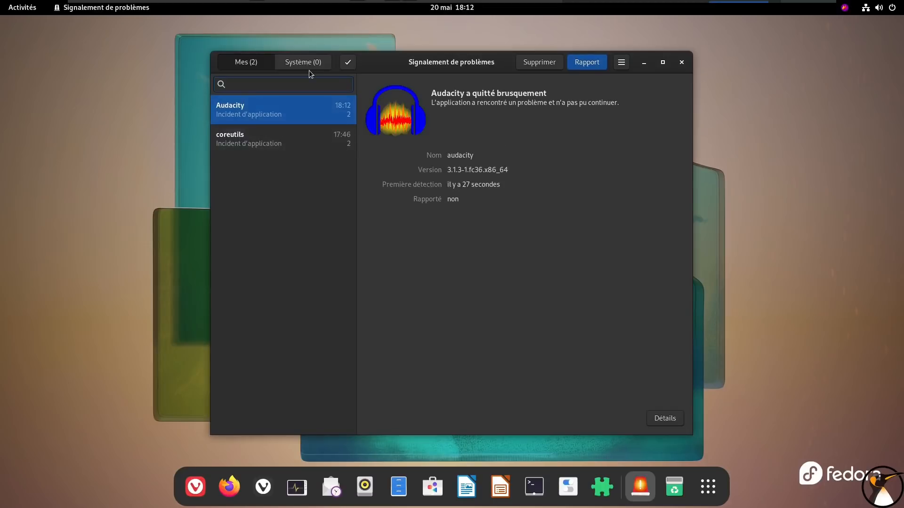
# Review the detailed incident information for Audacity and close the problem reporting tool
pyautogui.click(664, 418)
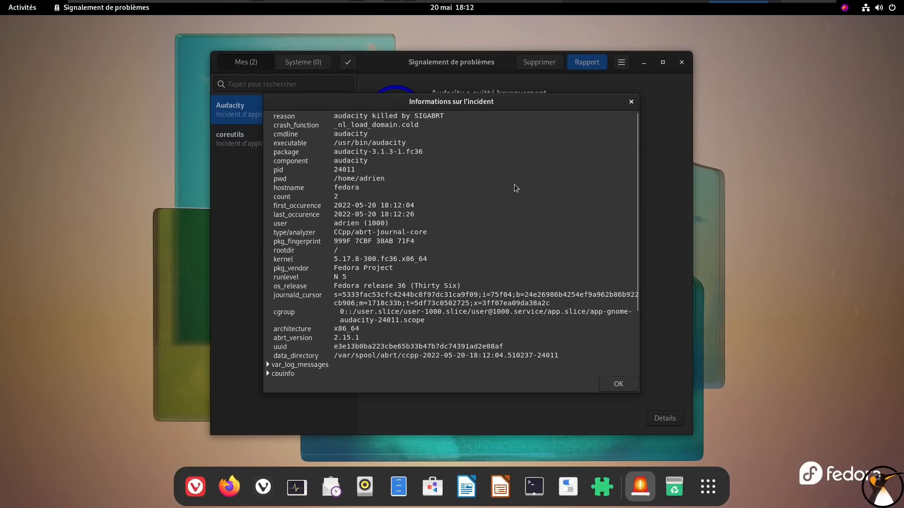
pyautogui.scroll(-2, 514, 185)
pyautogui.scroll(-3, 513, 184)
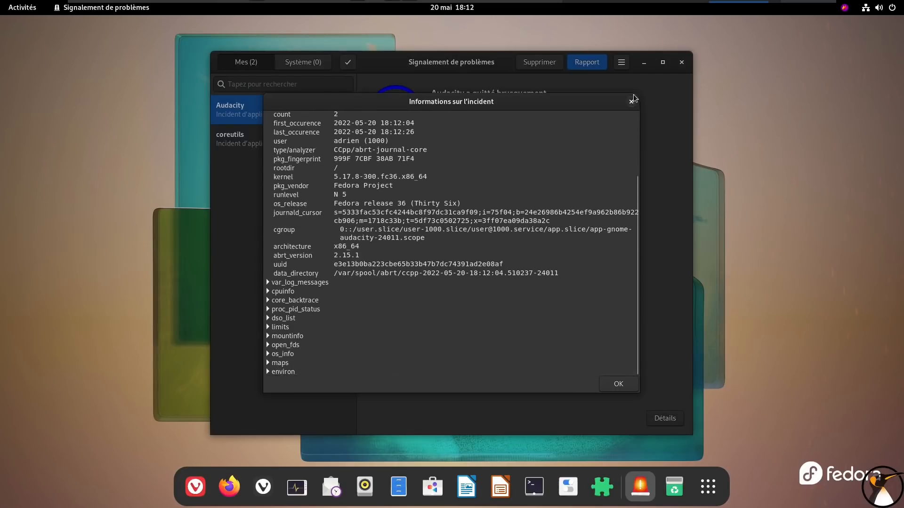
pyautogui.press('Escape')
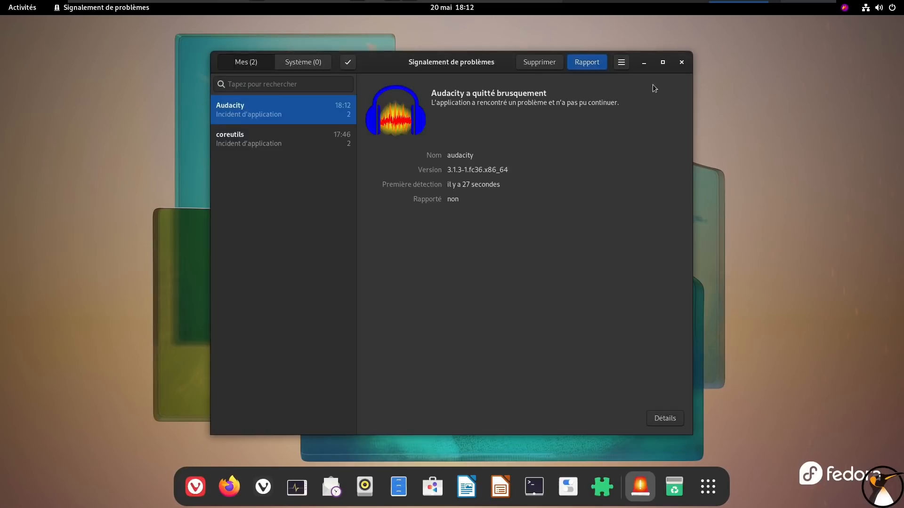
pyautogui.click(685, 66)
# Browse the pages of the application grid and launch Steam
pyautogui.click(690, 486)
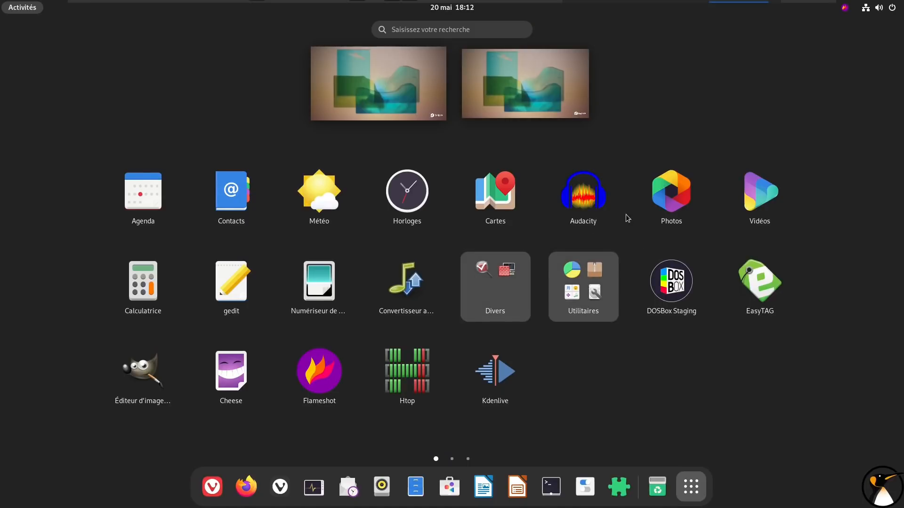
pyautogui.scroll(-1, 627, 217)
pyautogui.scroll(-1, 604, 341)
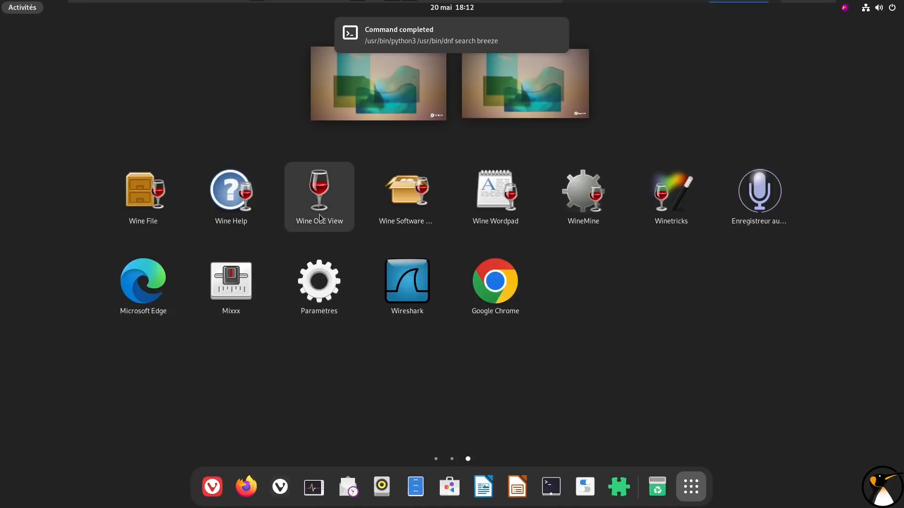
pyautogui.scroll(1, 319, 217)
pyautogui.click(323, 374)
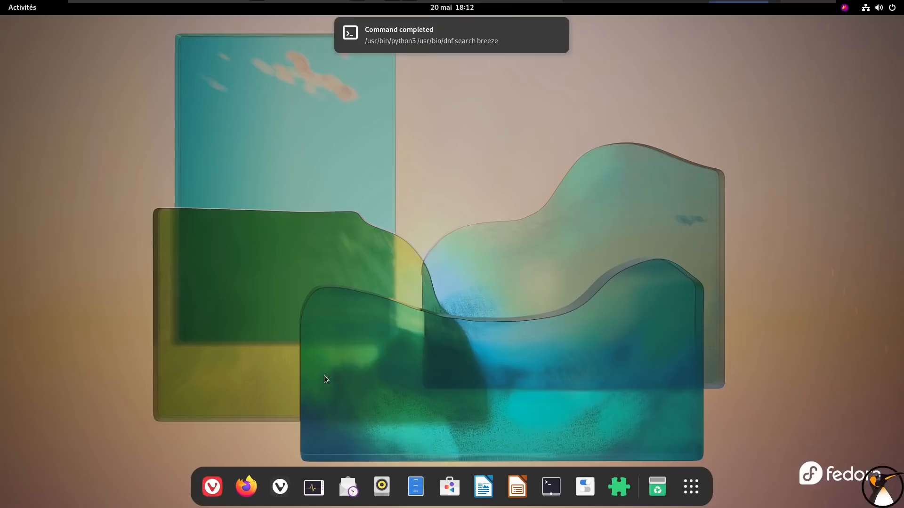
# Launch OBS Studio from the application grid and reposition its window on the desktop
pyautogui.click(690, 487)
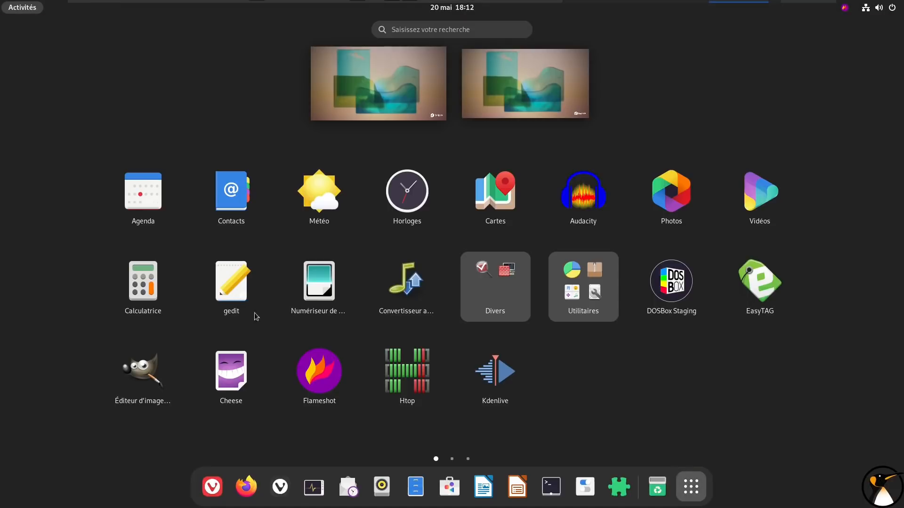
pyautogui.scroll(-1, 206, 295)
pyautogui.click(152, 298)
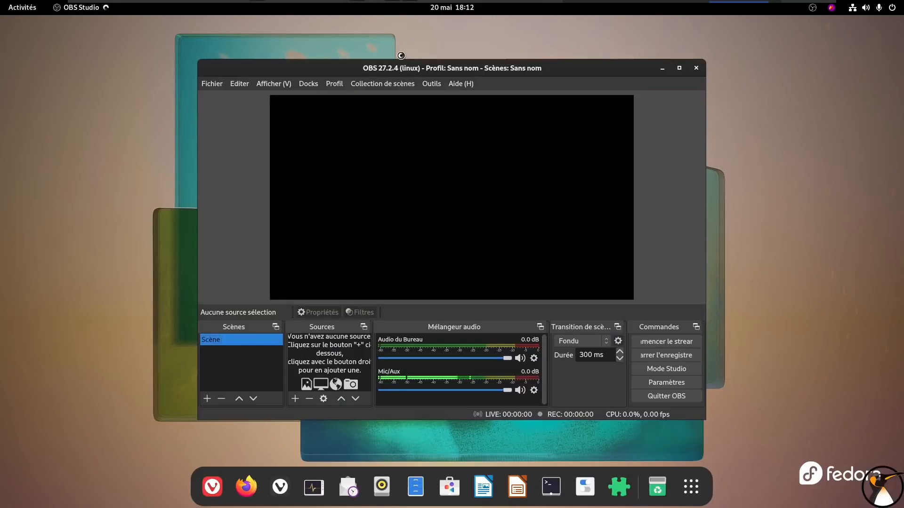
pyautogui.moveTo(387, 69); pyautogui.dragTo(503, 56)
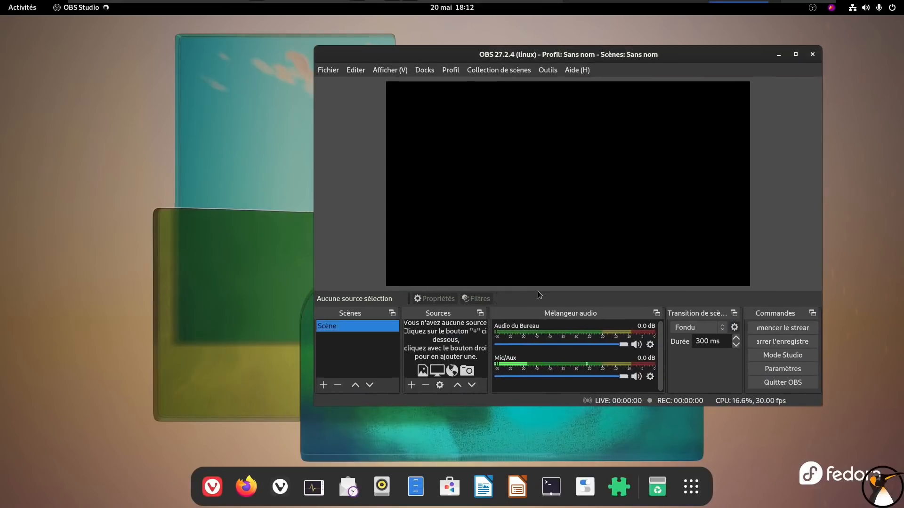
# Add a "Capture d'écran (PipeWire)" source sharing the display "Affichage inconnu", accept its properties and reposition the OBS window
pyautogui.click(412, 385)
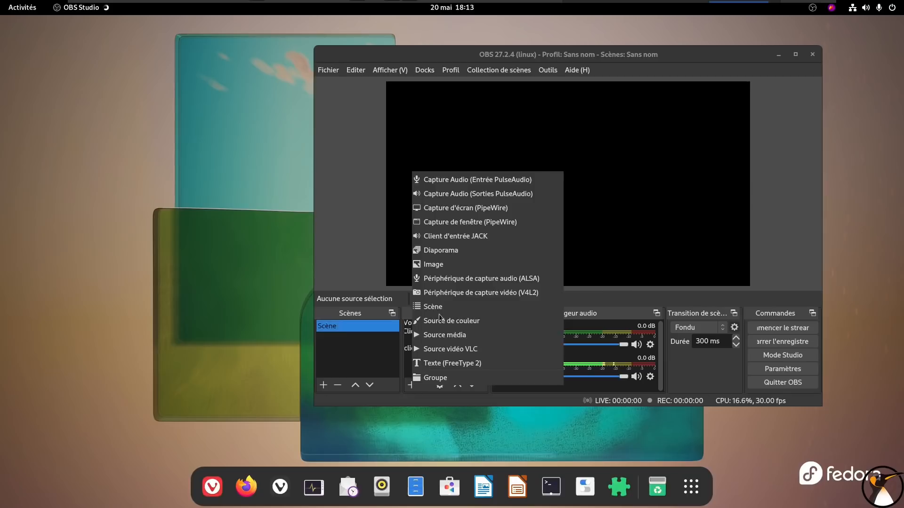
pyautogui.click(468, 207)
pyautogui.click(180, 223)
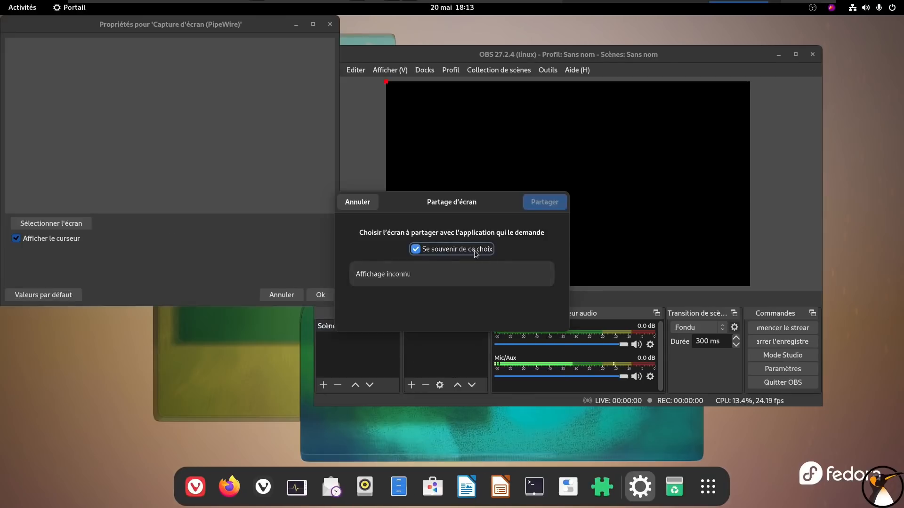
pyautogui.click(476, 274)
pyautogui.click(546, 202)
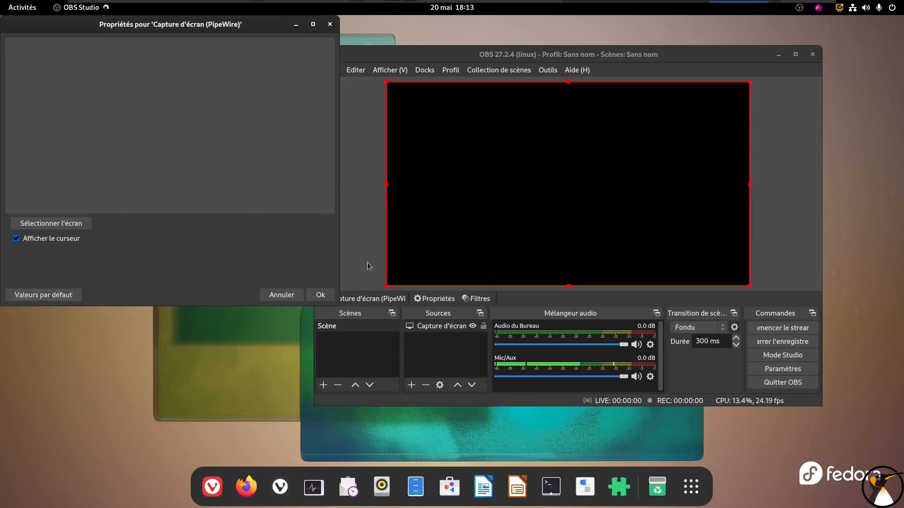
pyautogui.click(320, 294)
pyautogui.moveTo(521, 58); pyautogui.dragTo(543, 73)
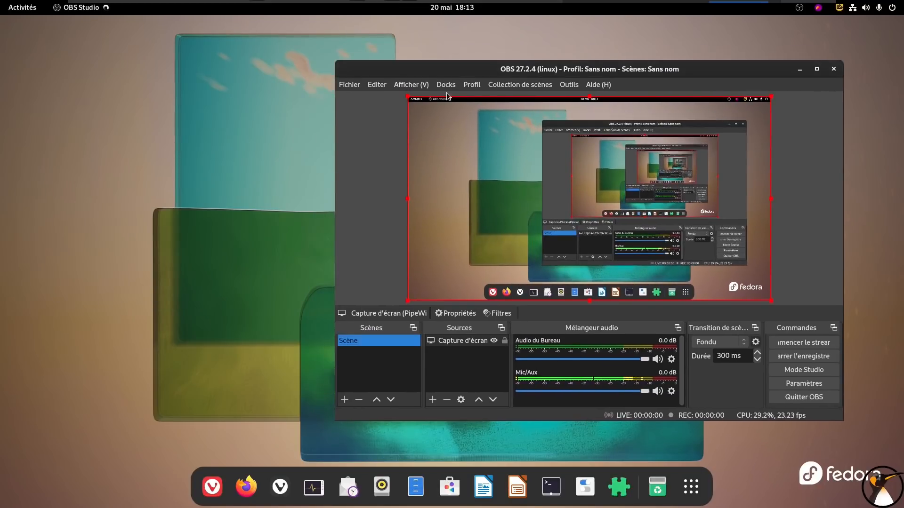
# Open the system settings and expand the "L'écran est partagé" entry in the system menu
pyautogui.click(866, 10)
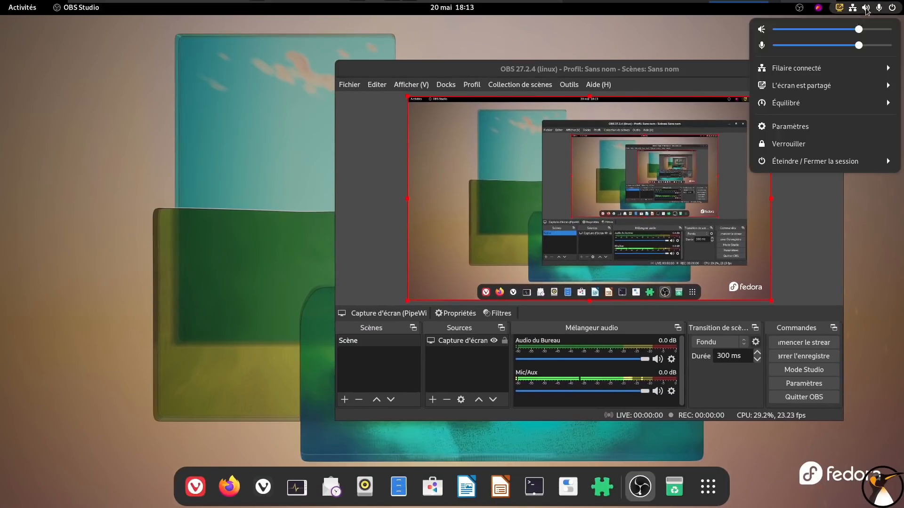
pyautogui.click(790, 127)
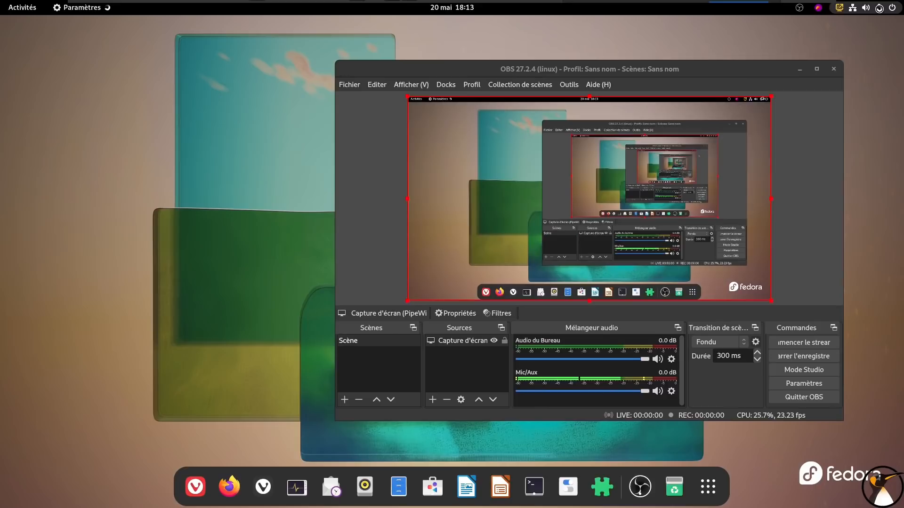
pyautogui.click(879, 8)
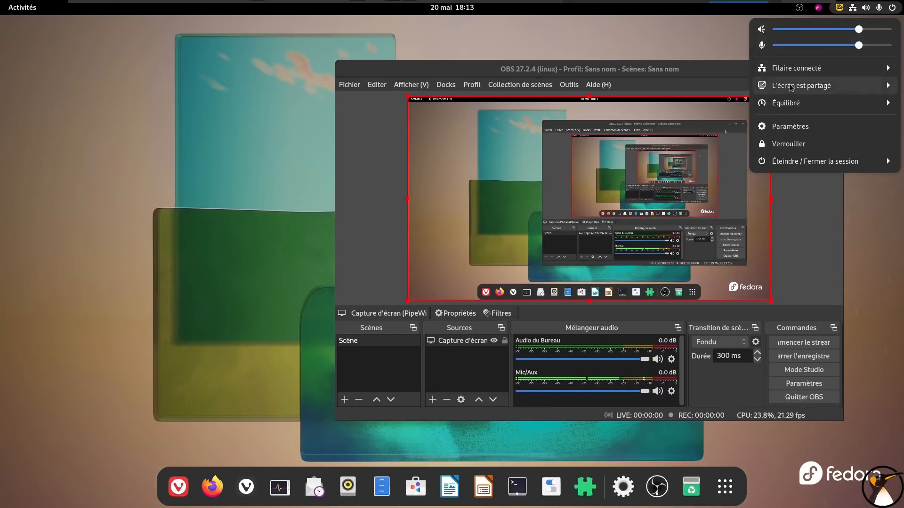
pyautogui.click(791, 88)
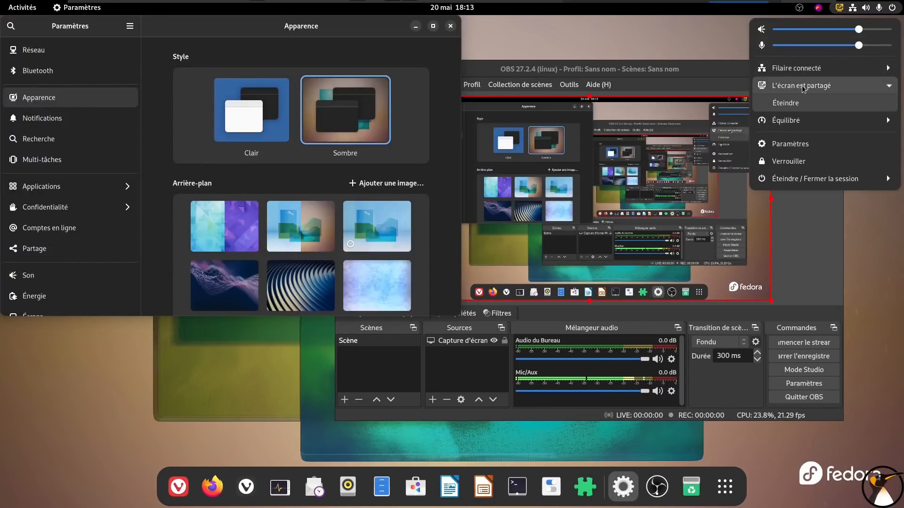
# Review the hardware and operating system details under "À propos" and close the settings
pyautogui.click(148, 94)
pyautogui.scroll(-10, 82, 261)
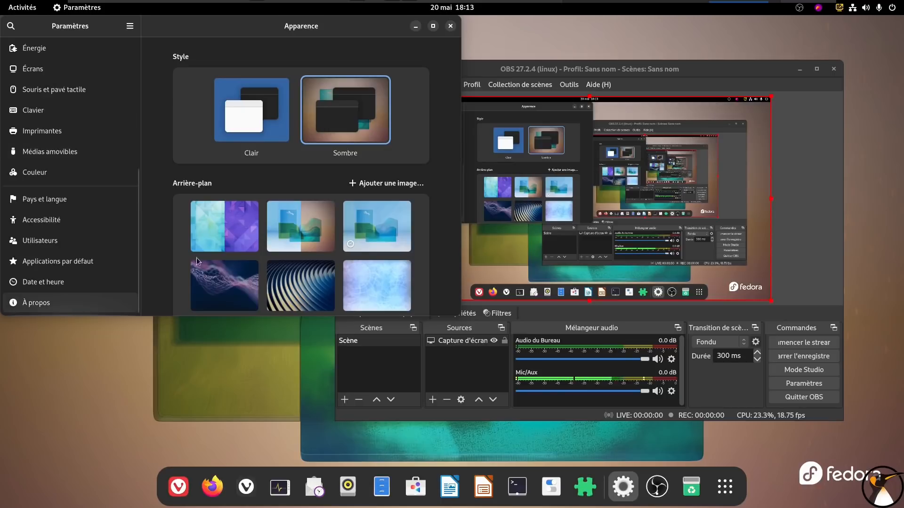
pyautogui.click(79, 307)
pyautogui.scroll(-3, 377, 277)
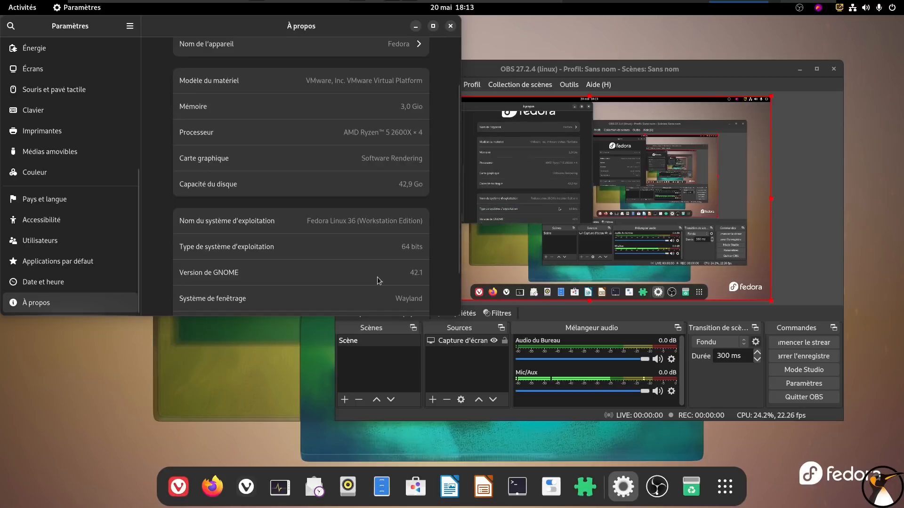
pyautogui.scroll(-2, 377, 277)
pyautogui.click(450, 27)
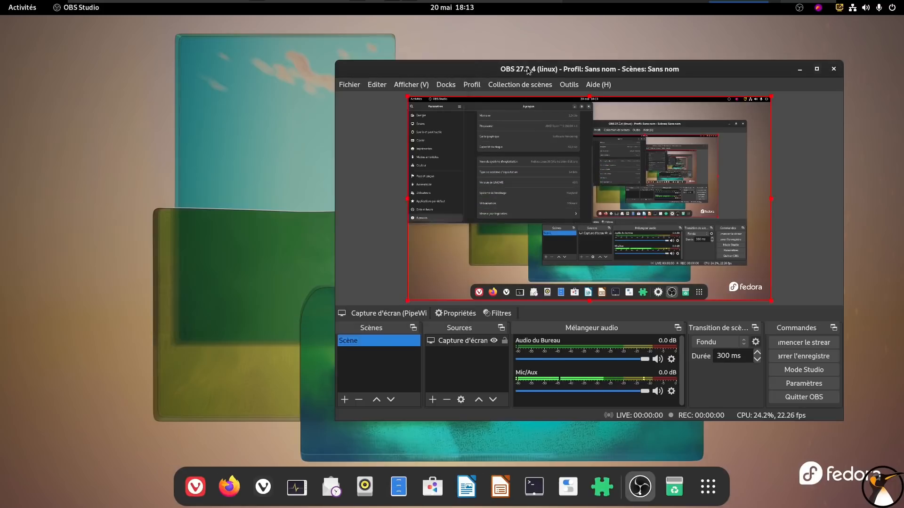
# Move the OBS window, check the system menu for the screen sharing entry and quit OBS Studio
pyautogui.moveTo(528, 68); pyautogui.dragTo(539, 48)
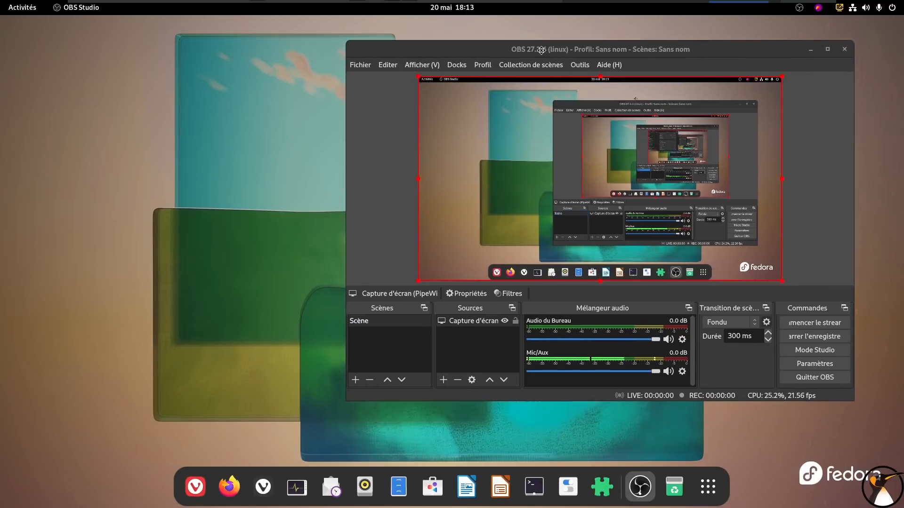
pyautogui.click(842, 8)
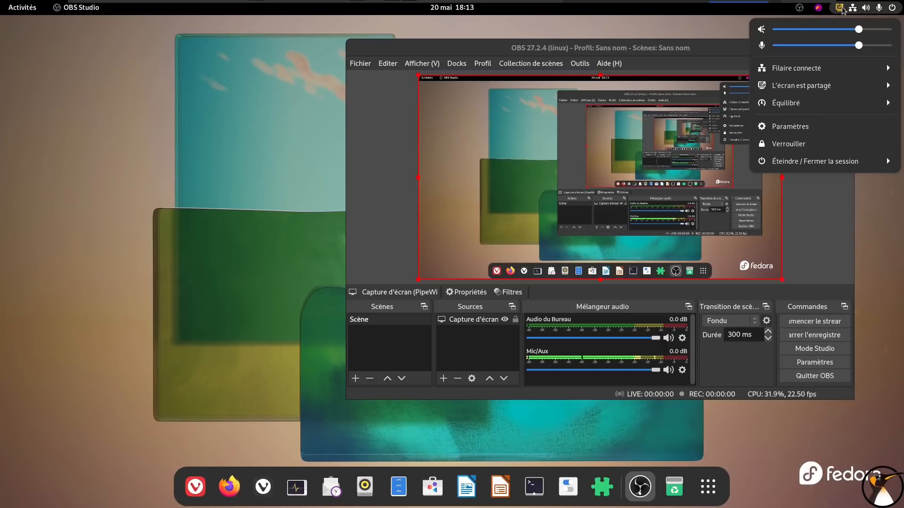
pyautogui.click(841, 8)
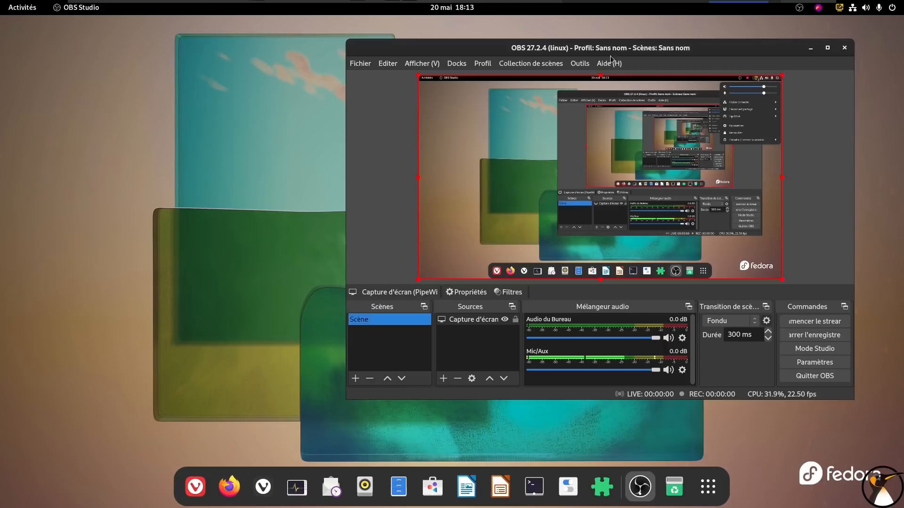
pyautogui.click(360, 63)
pyautogui.click(369, 150)
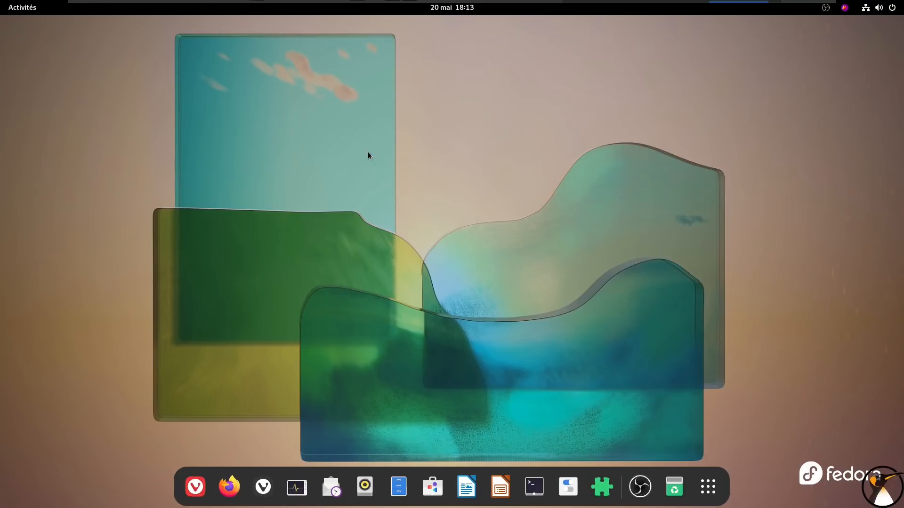
pyautogui.click(690, 486)
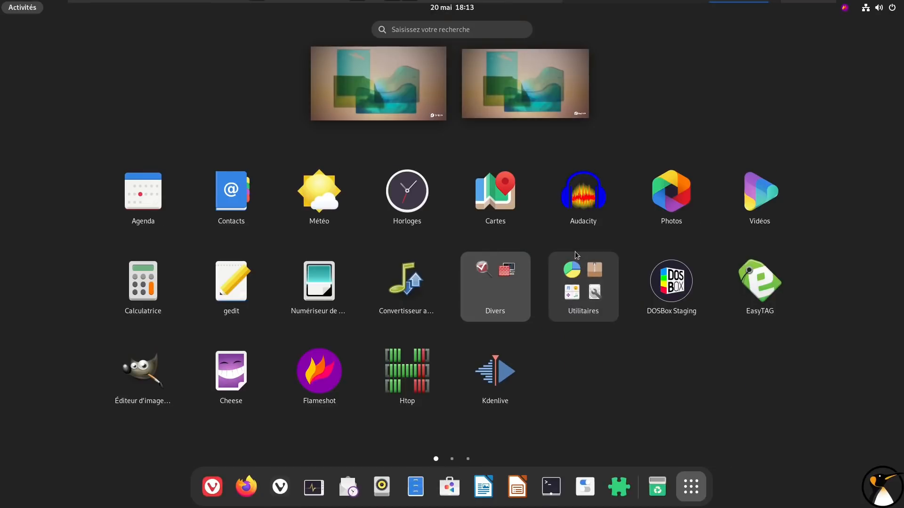
pyautogui.scroll(-1, 589, 238)
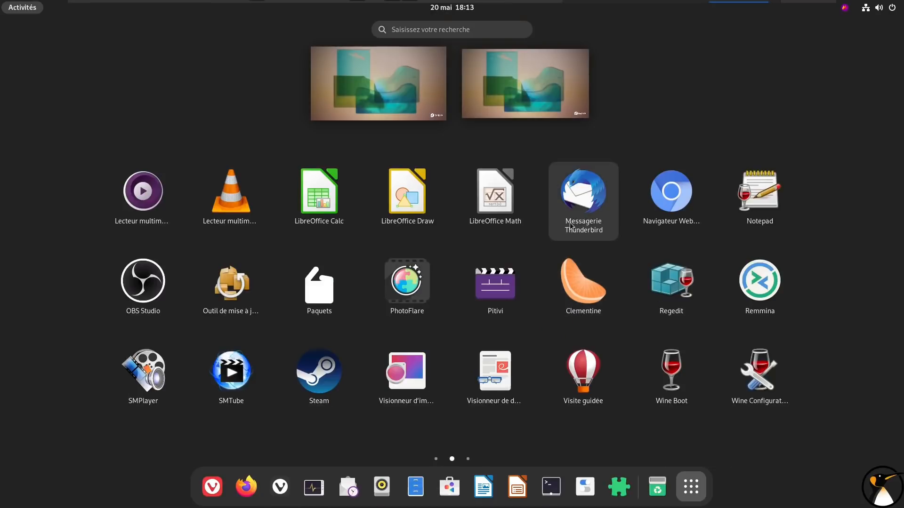
pyautogui.scroll(-1, 571, 227)
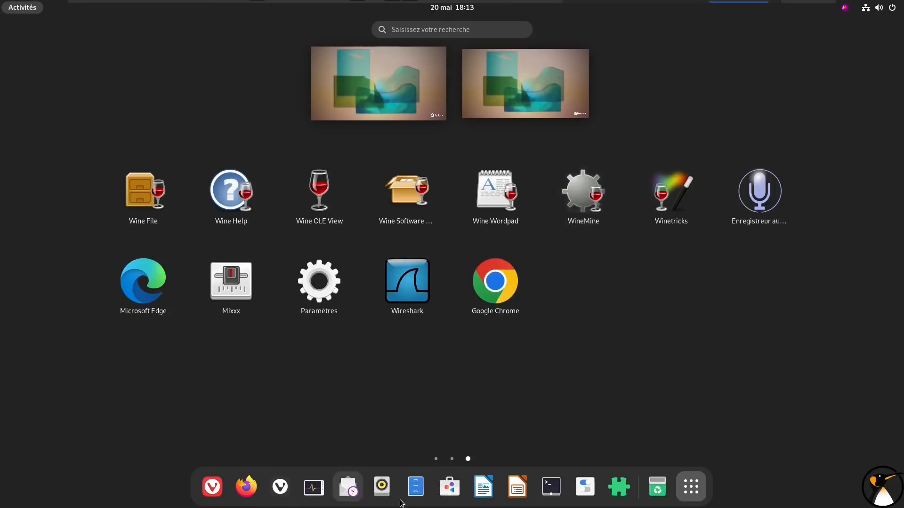
# Run "sudo dnf install plasma-breeze.x86_64" in the open terminal, reusing the package name from the search results, and enter the sudo password
pyautogui.click(551, 486)
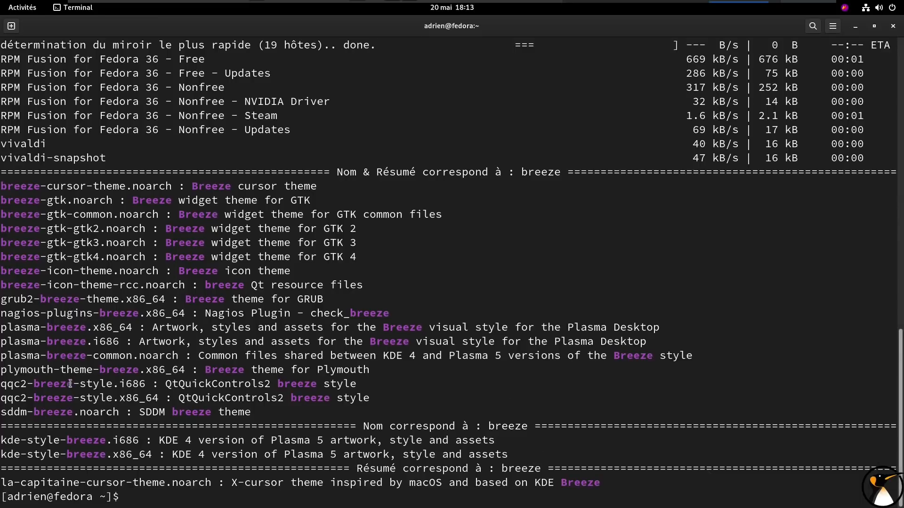
pyautogui.doubleClick(78, 328)
pyautogui.press('super+c')
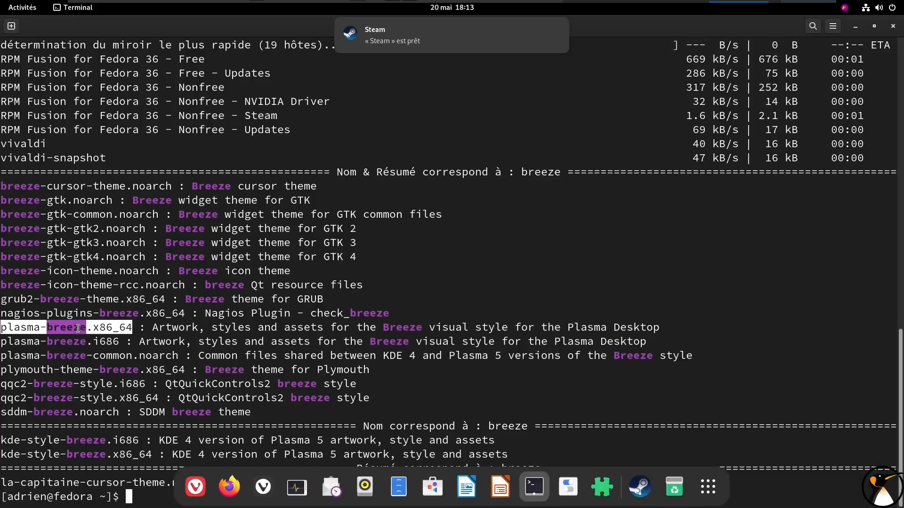
pyautogui.write('sudo dnf install')
pyautogui.middleClick(551, 261)
pyautogui.press('Return')
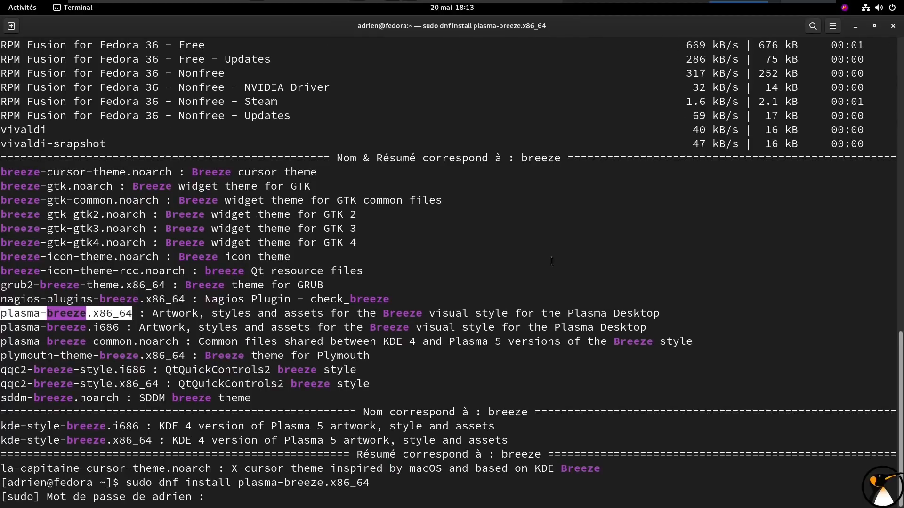
pyautogui.press('Return')
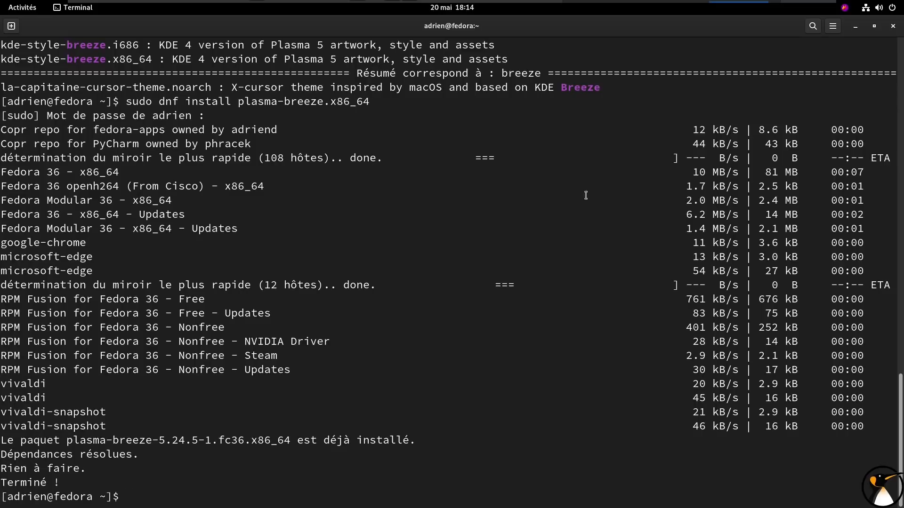
# Close the terminal window and the Steam welcome window
pyautogui.click(889, 28)
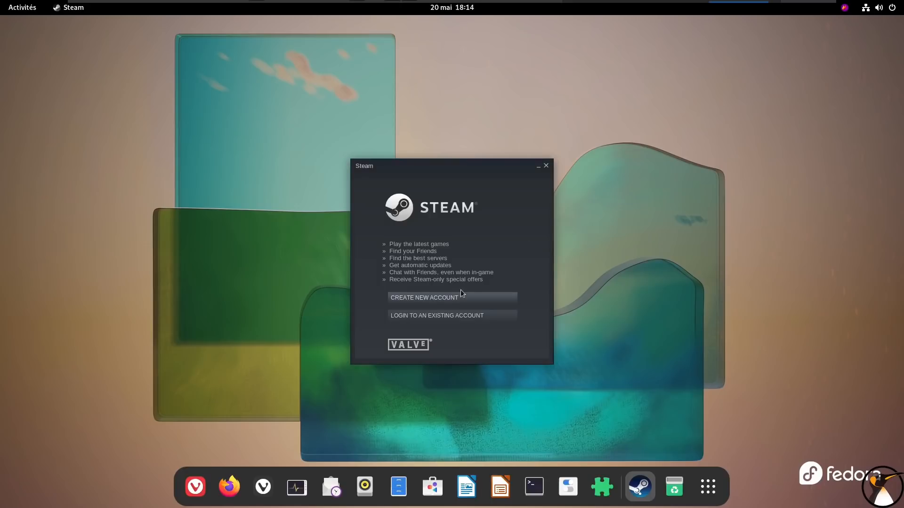
pyautogui.click(545, 165)
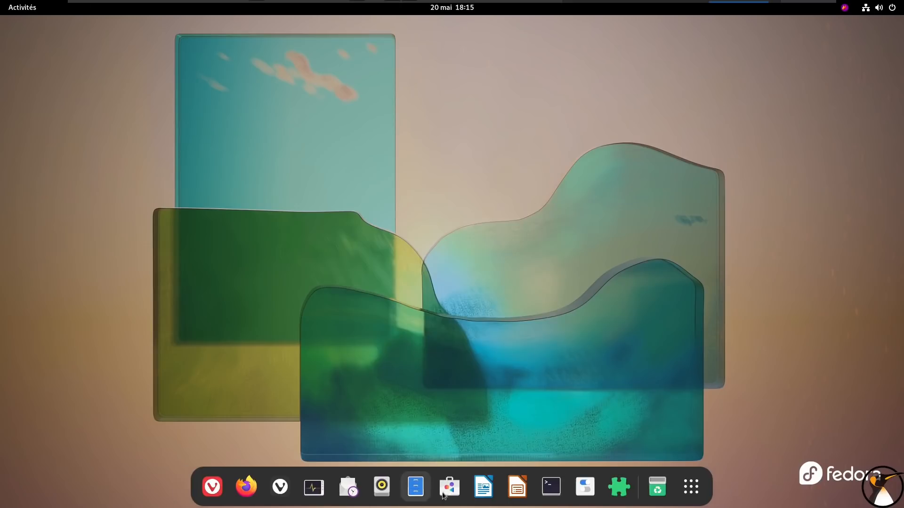
# Run "audacity" from a new terminal, then maximise the window and enlarge the text to read the output
pyautogui.click(551, 487)
pyautogui.write('audacity')
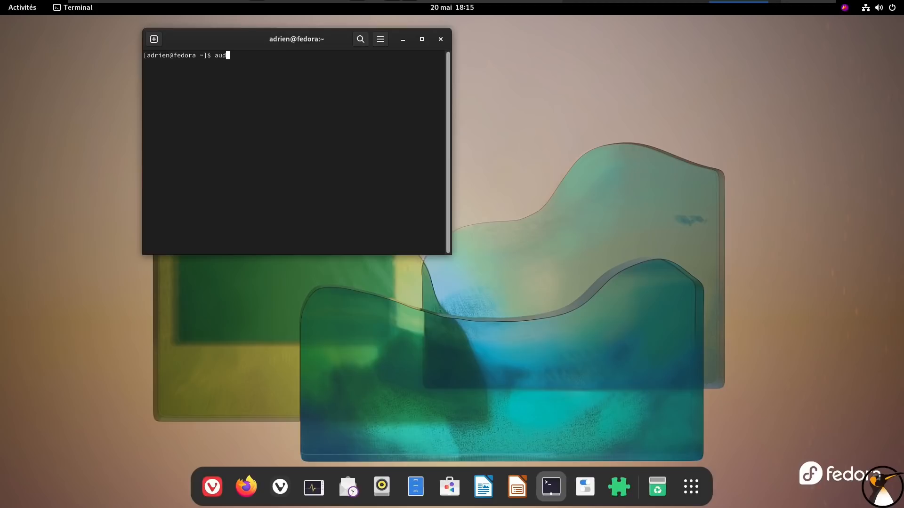
pyautogui.press('Return')
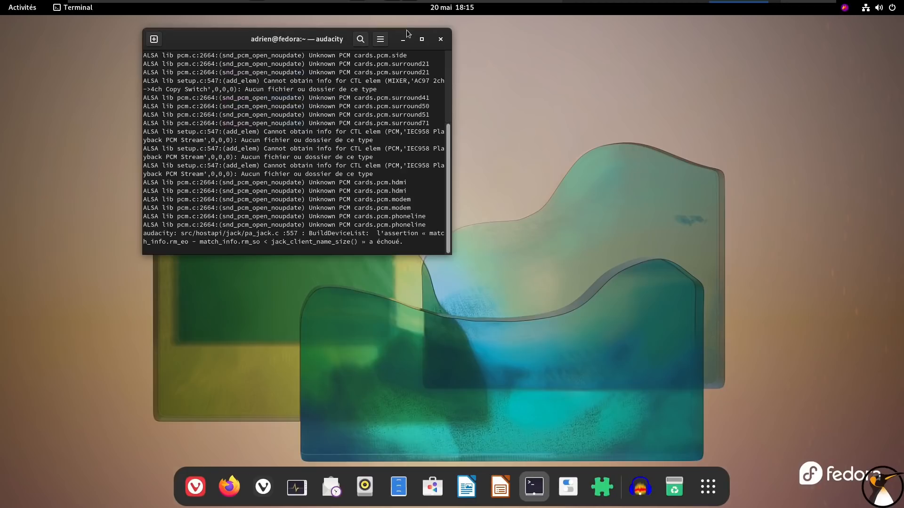
pyautogui.click(422, 39)
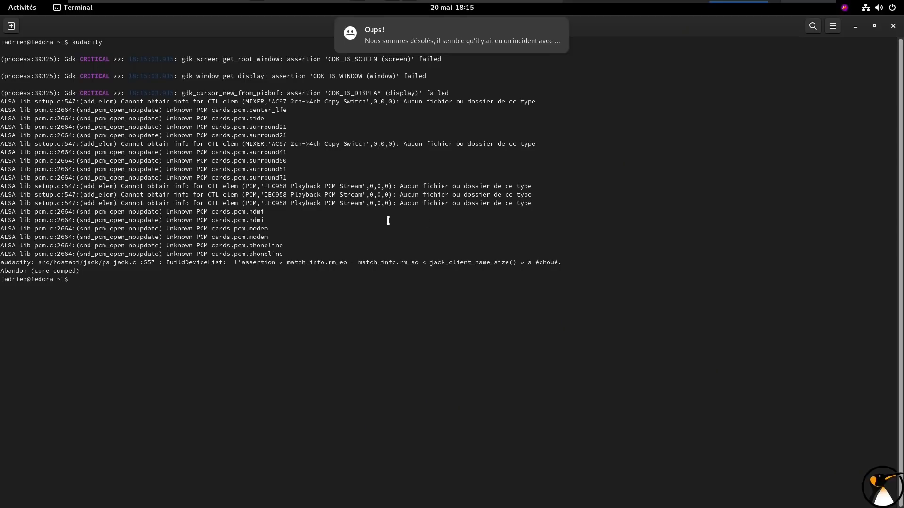
pyautogui.hotkey('ctrl', '+')
pyautogui.hotkey('ctrl', '+')
pyautogui.hotkey('ctrl', '+')
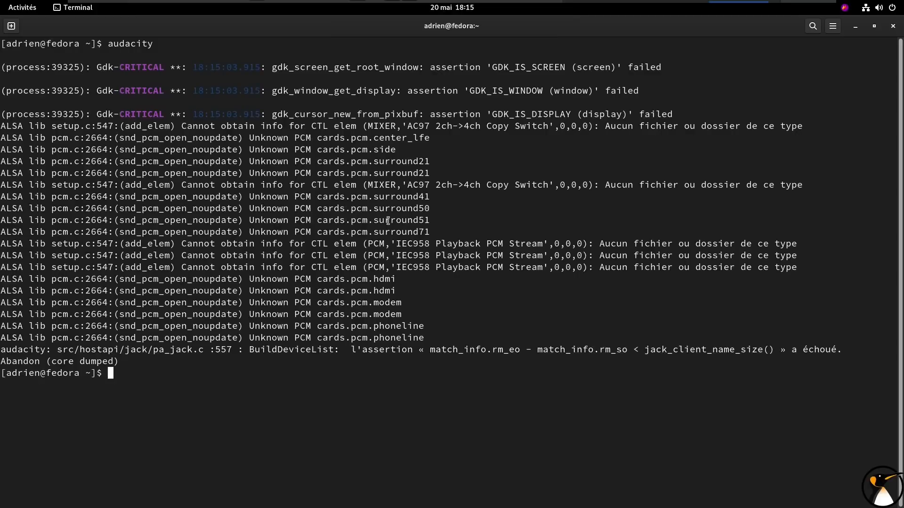
# Change to the .config directory, list its contents with "ls" and close the terminal
pyautogui.write('cd .co')
pyautogui.press('Tab')
pyautogui.press('Return')
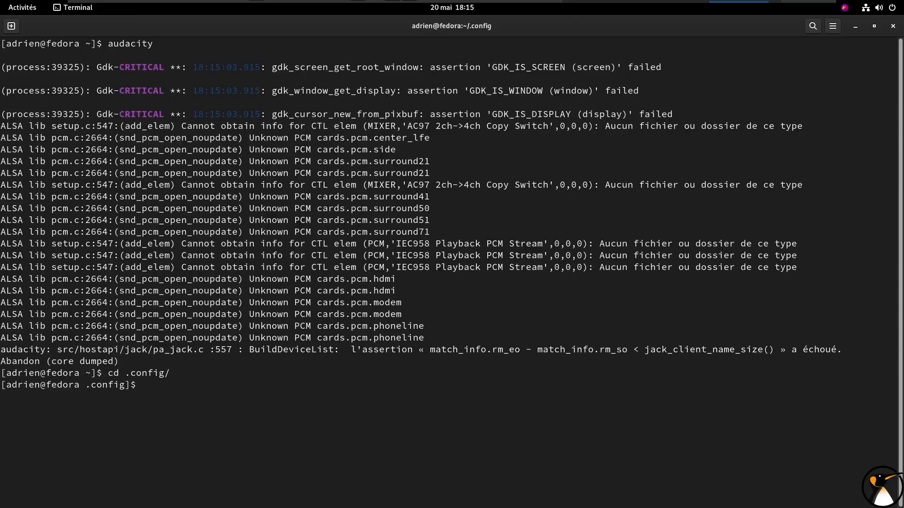
pyautogui.write('ls')
pyautogui.press('Return')
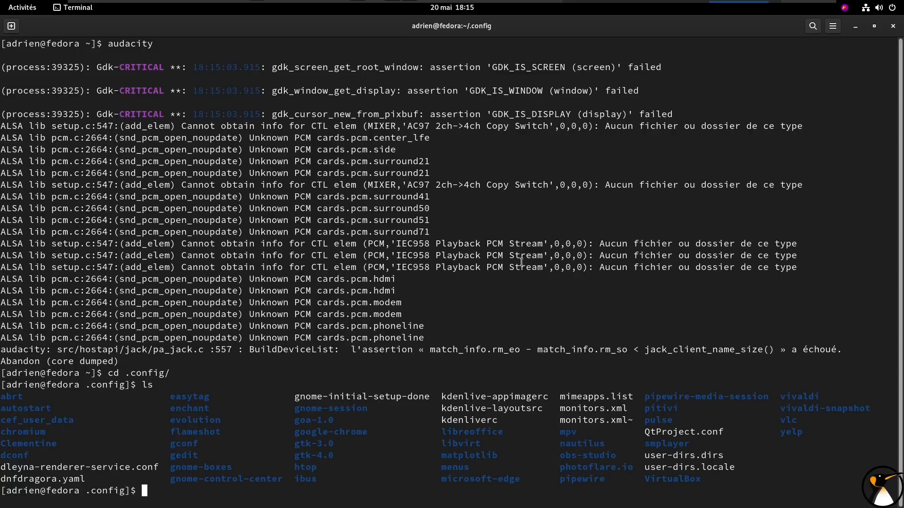
pyautogui.click(887, 30)
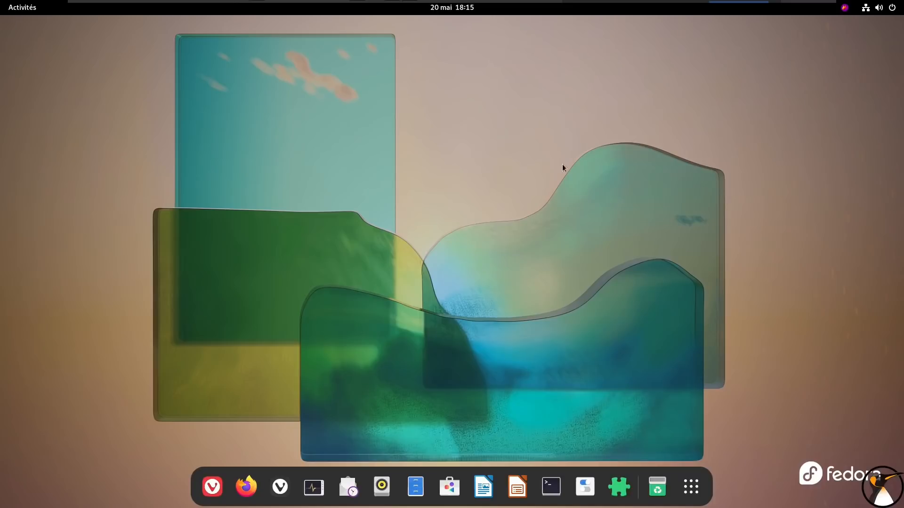